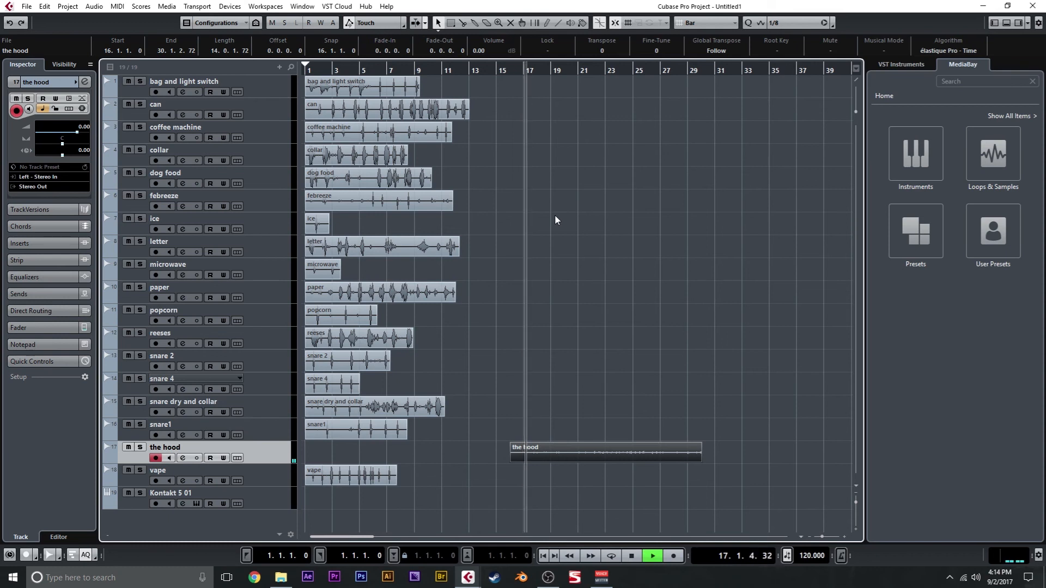
Return the hood clip to bar 1 and move the snare1 clip to the empty area at bar 18
{"action": "key", "text": "space"}
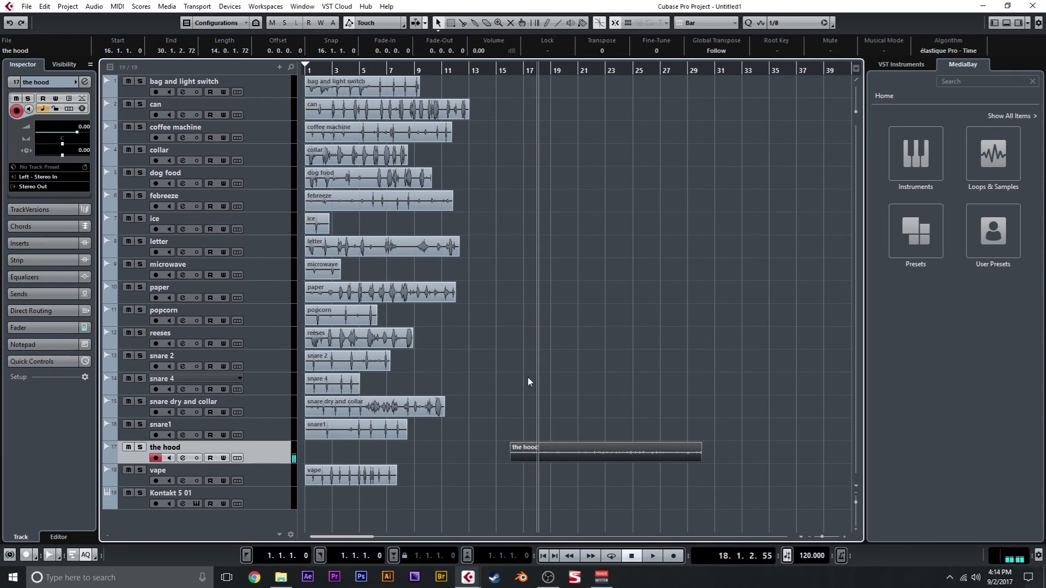
{"action": "left_click_drag", "start_coordinate": [559, 450], "coordinate": [575, 434]}
{"action": "key", "text": "h"}
{"action": "key", "text": "h"}
{"action": "key", "text": "h"}
{"action": "key", "text": "h"}
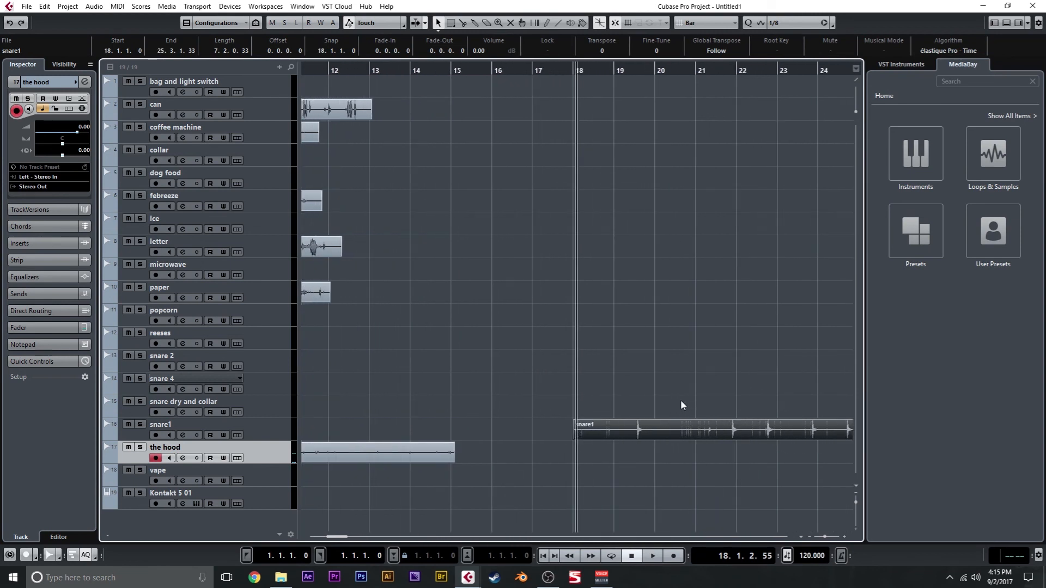
Audition the isolated snare1 clip from about bar 19, and move the clip back to bar 1
{"action": "left_click_drag", "start_coordinate": [617, 73], "coordinate": [636, 73]}
{"action": "scroll", "coordinate": [596, 183], "scroll_direction": "right", "scroll_amount": 3}
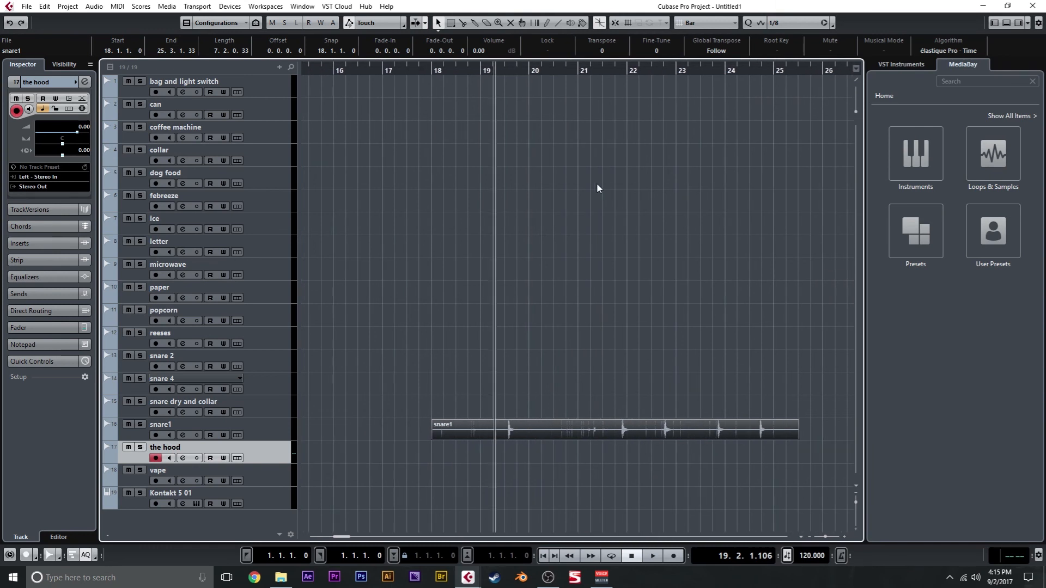
{"action": "key", "text": "space"}
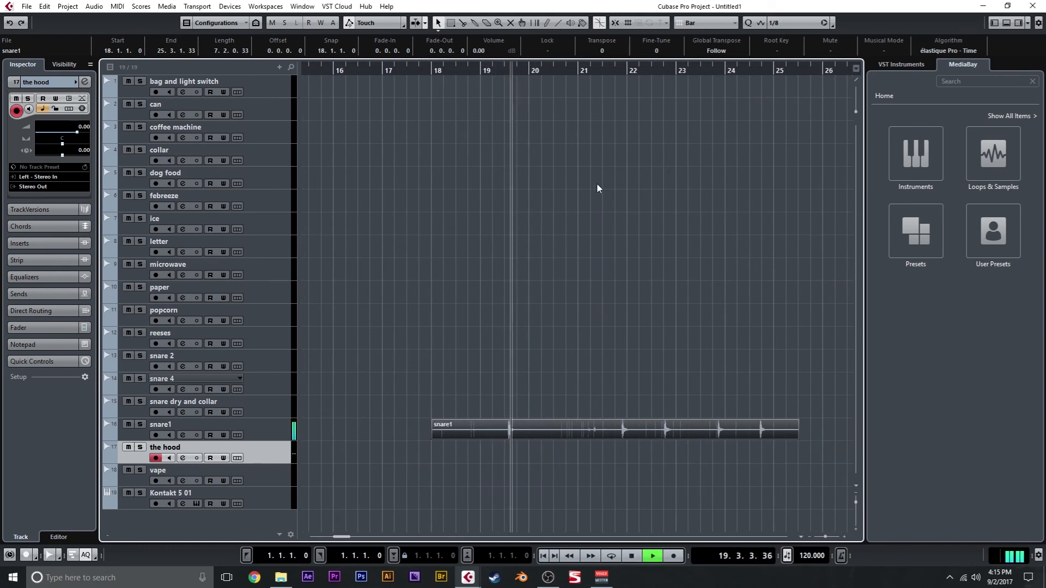
{"action": "scroll", "coordinate": [567, 196], "scroll_direction": "down", "scroll_amount": 8}
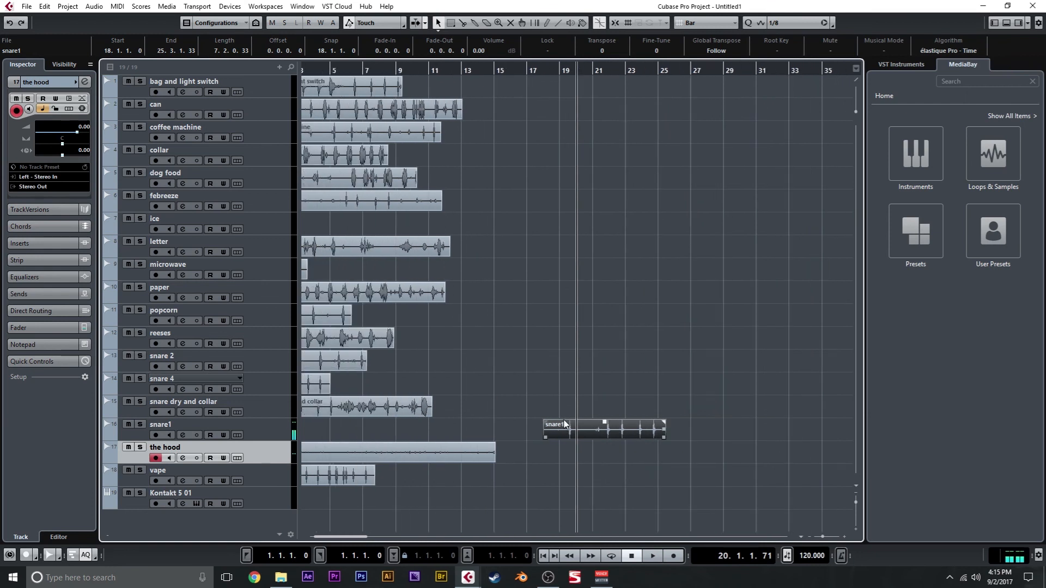
{"action": "left_click_drag", "start_coordinate": [571, 430], "coordinate": [341, 422]}
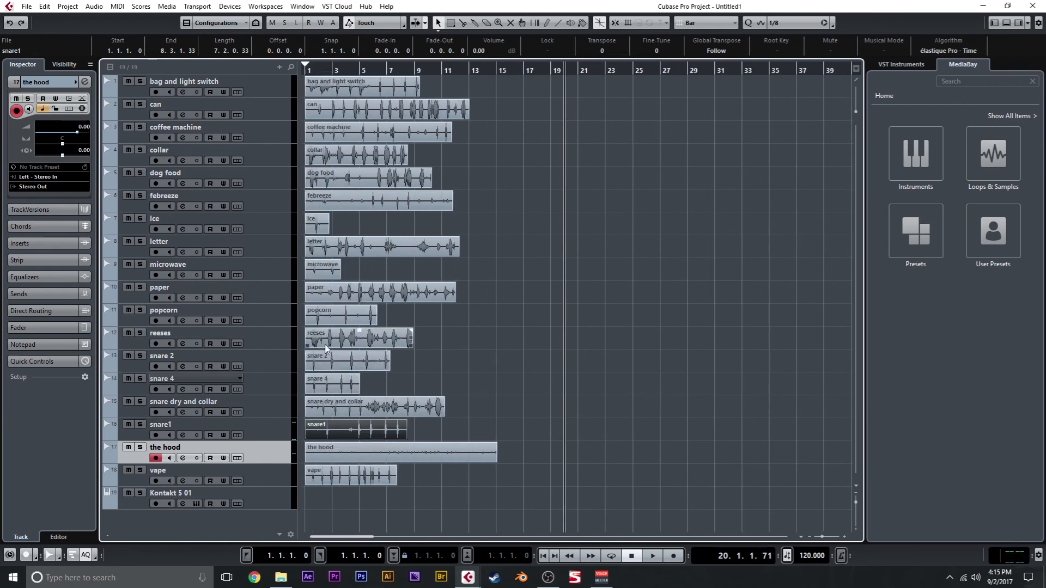
Audition the reeses clip in the empty area, moving it to about bar 17, and return it to bar 1
{"action": "left_click_drag", "start_coordinate": [324, 342], "coordinate": [539, 343]}
{"action": "key", "text": "h"}
{"action": "key", "text": "h"}
{"action": "key", "text": "h"}
{"action": "key", "text": "h"}
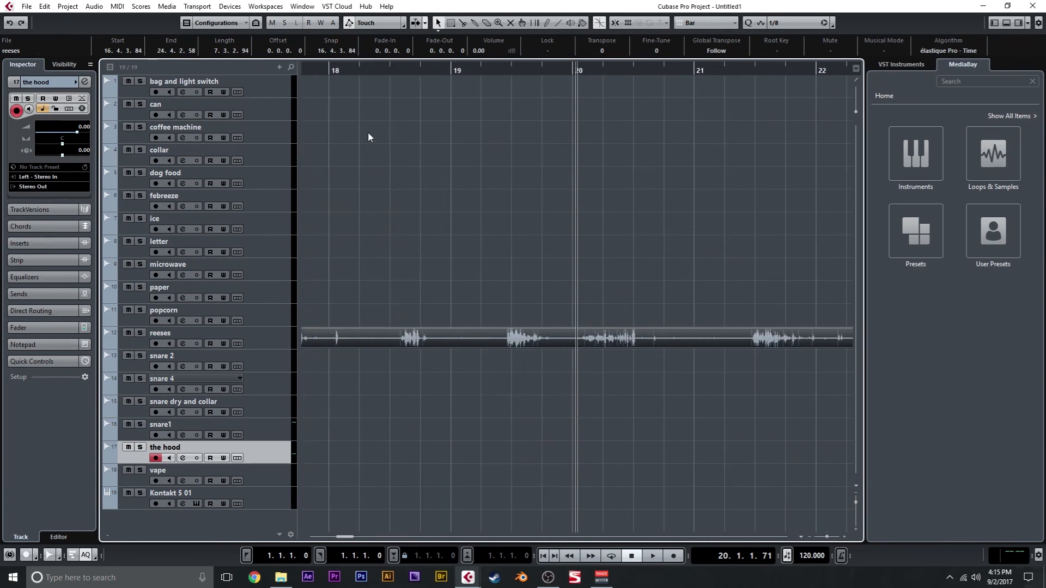
{"action": "left_click", "coordinate": [391, 76]}
{"action": "left_click", "coordinate": [279, 339]}
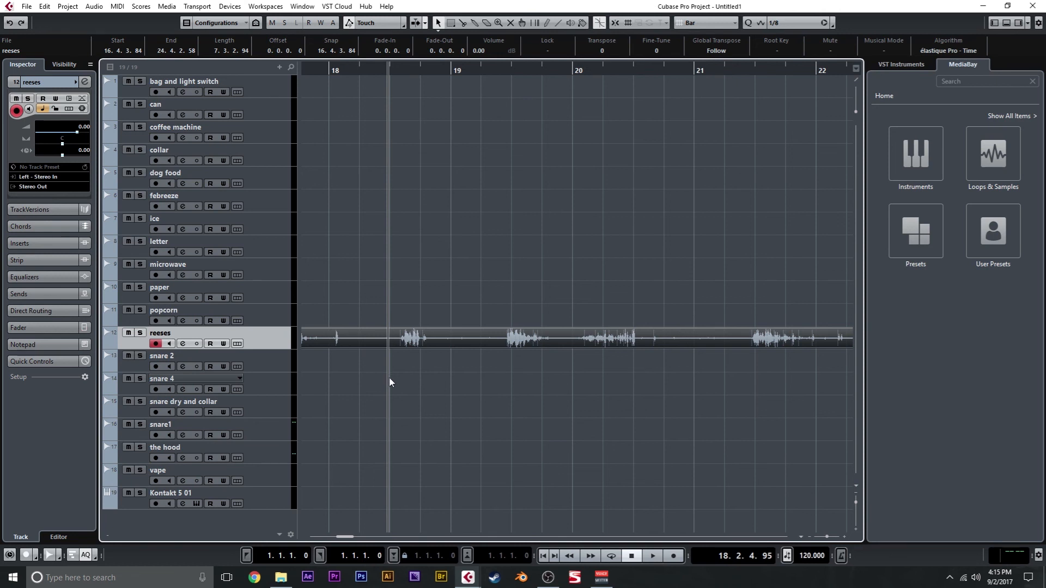
{"action": "key", "text": "space"}
{"action": "key", "text": "g"}
{"action": "key", "text": "g"}
{"action": "key", "text": "g"}
{"action": "key", "text": "g"}
{"action": "left_click_drag", "start_coordinate": [531, 339], "coordinate": [334, 346]}
{"action": "left_click", "coordinate": [431, 325]}
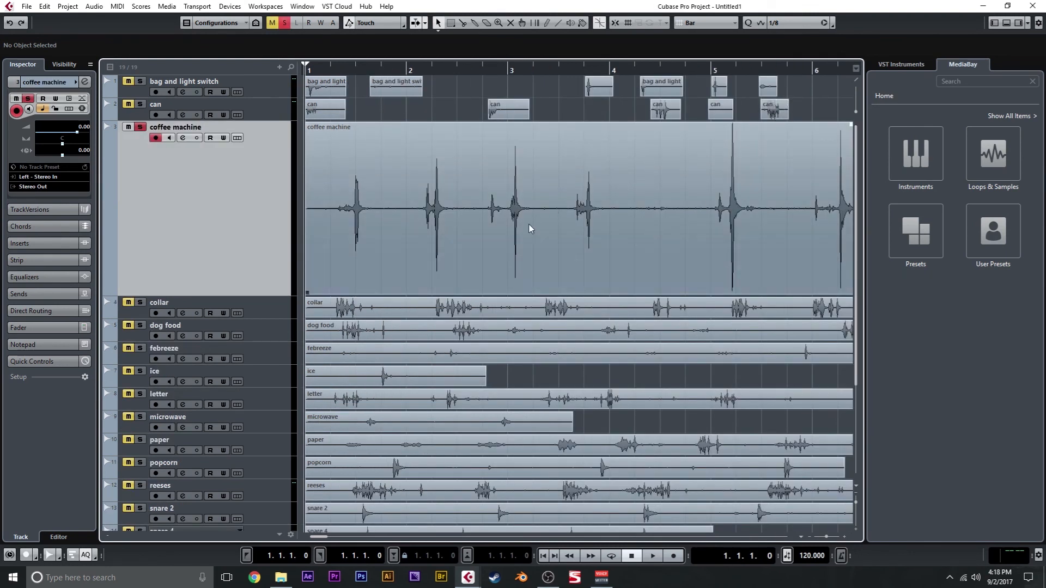
Shrink the coffee machine track to normal height and turn off its solo
{"action": "key", "text": "h"}
{"action": "key", "text": "h"}
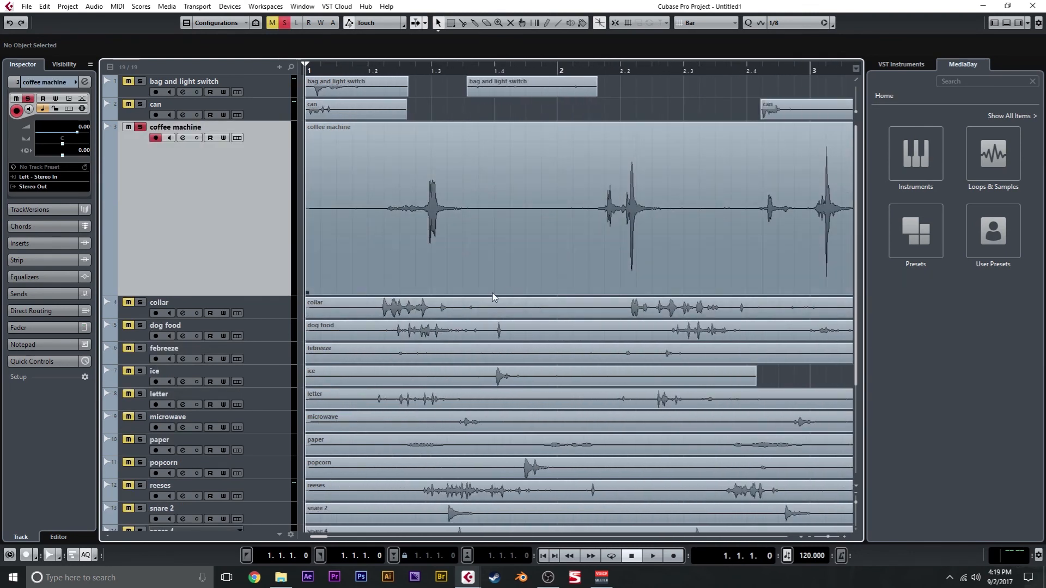
{"action": "left_click_drag", "start_coordinate": [284, 296], "coordinate": [275, 145]}
{"action": "left_click", "coordinate": [140, 127]}
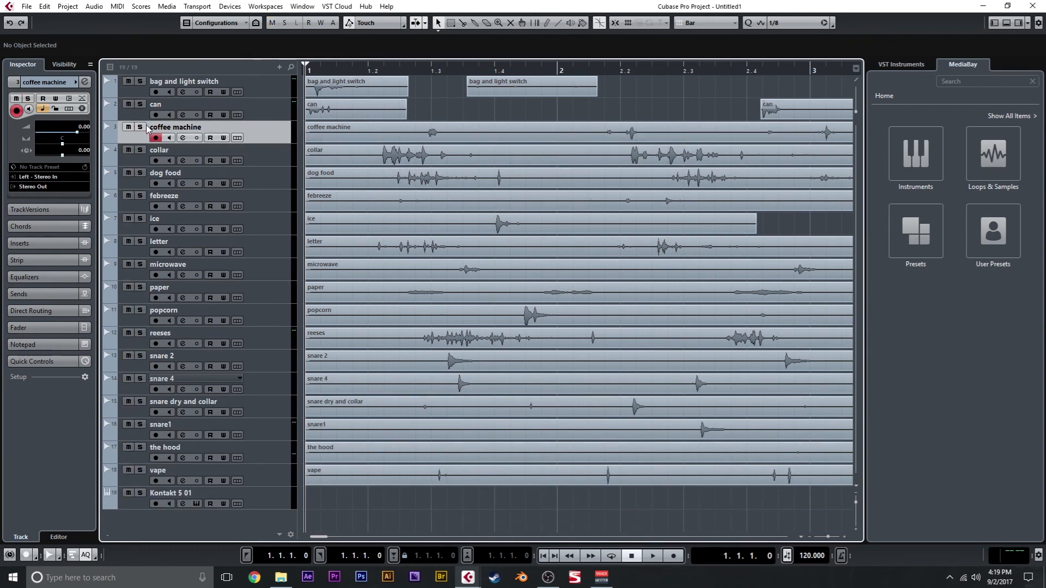
{"action": "key", "text": "g"}
{"action": "key", "text": "g"}
{"action": "key", "text": "g"}
{"action": "key", "text": "g"}
{"action": "key", "text": "g"}
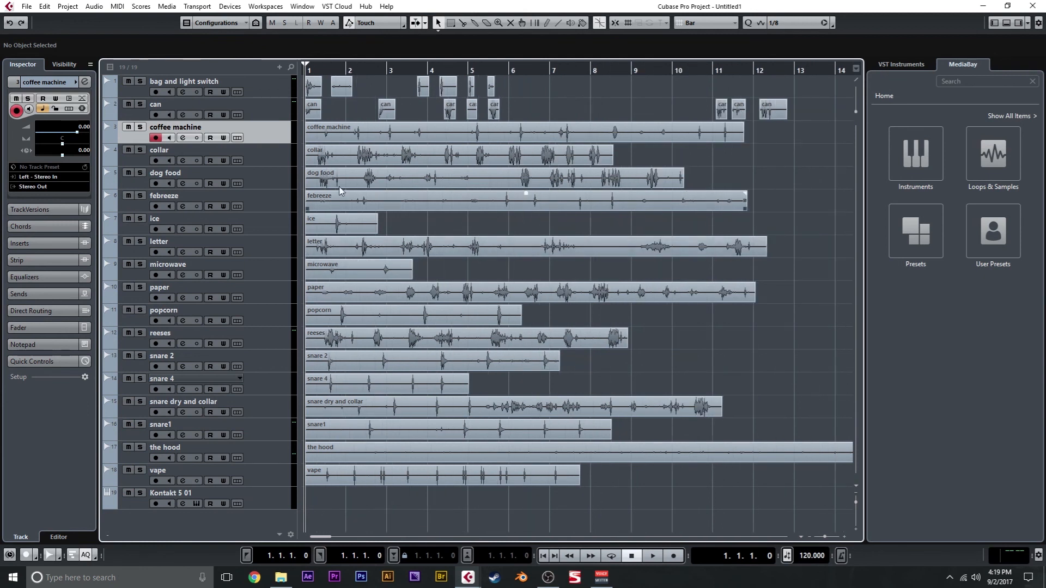
Solo the coffee machine track and enlarge its height to show the waveform of its first hits in detail
{"action": "left_click", "coordinate": [140, 127]}
{"action": "left_click_drag", "start_coordinate": [260, 144], "coordinate": [256, 318]}
{"action": "key", "text": "h"}
{"action": "key", "text": "h"}
{"action": "key", "text": "h"}
{"action": "key", "text": "h"}
{"action": "key", "text": "h"}
{"action": "key", "text": "h"}
{"action": "key", "text": "h"}
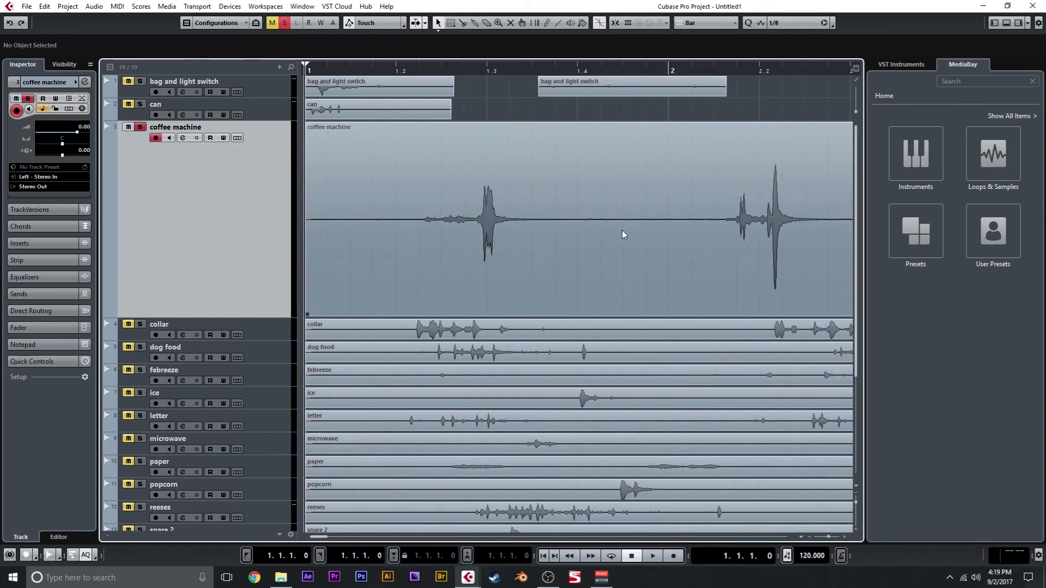
Audition the soloed coffee machine recording in the gap between its first two hits
{"action": "left_click", "coordinate": [542, 66]}
{"action": "key", "text": "space"}
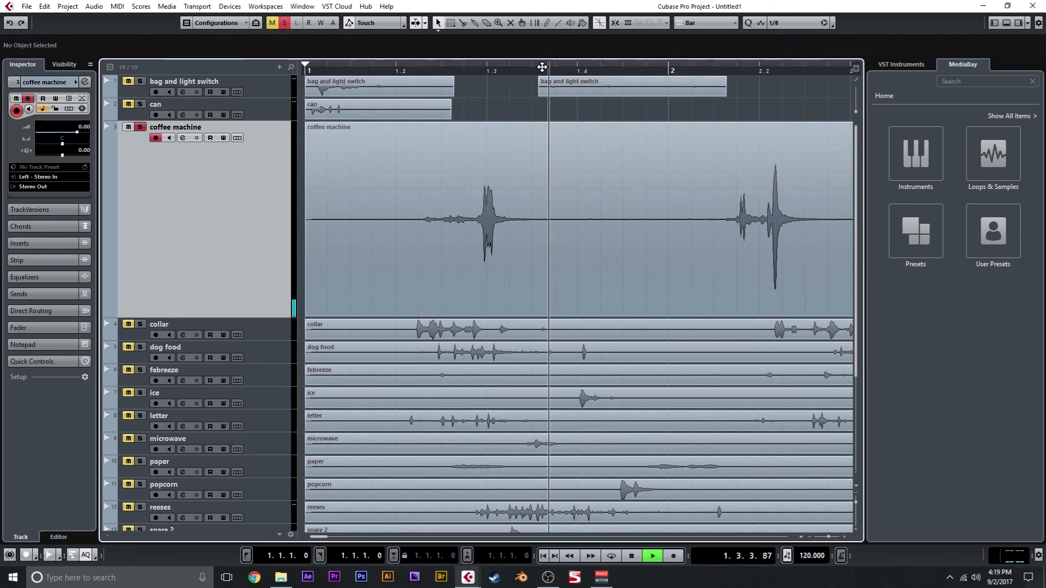
{"action": "key", "text": "space"}
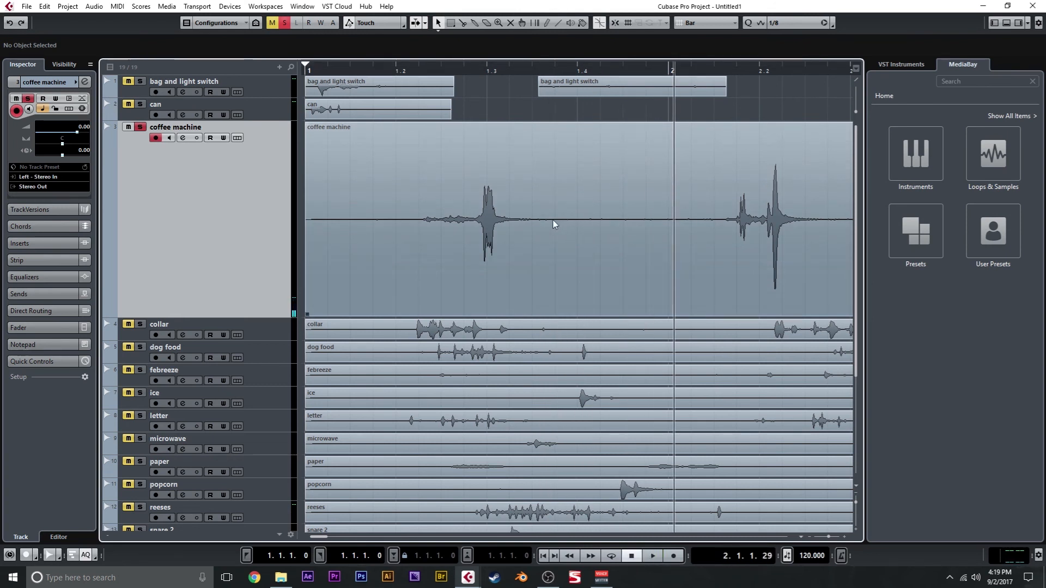
{"action": "left_click_drag", "start_coordinate": [284, 317], "coordinate": [286, 340]}
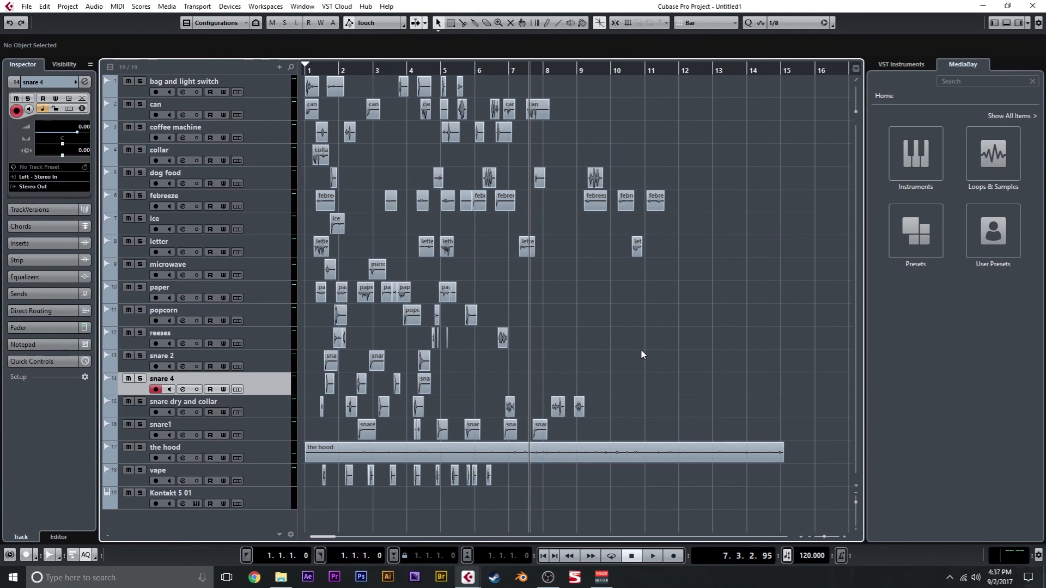
Examine the trimmed clips on all tracks, both up close and over the full length of the arrangement
{"action": "key", "text": "h"}
{"action": "key", "text": "h"}
{"action": "key", "text": "h"}
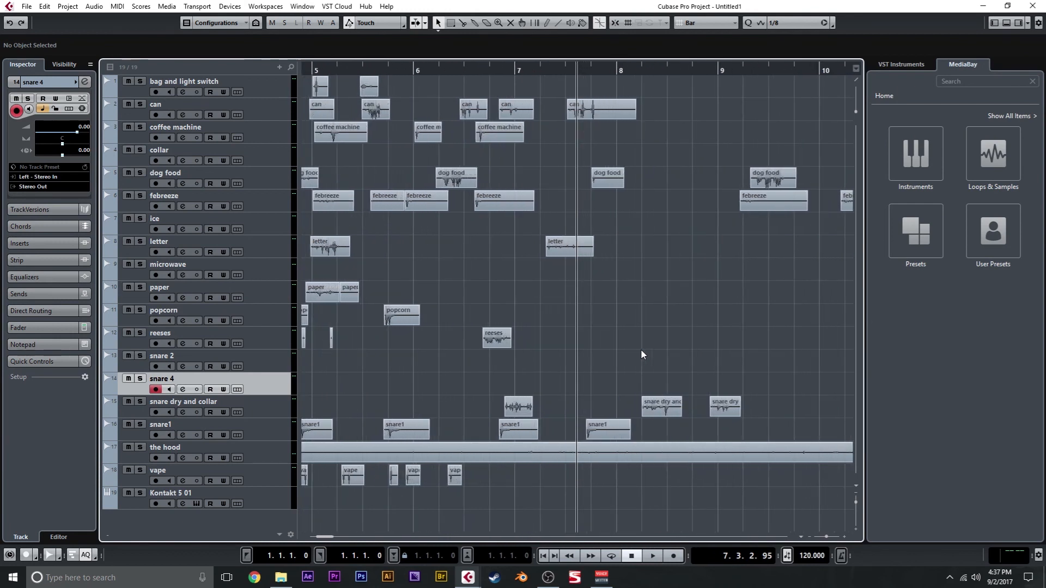
{"action": "key", "text": "g"}
{"action": "key", "text": "g"}
{"action": "key", "text": "g"}
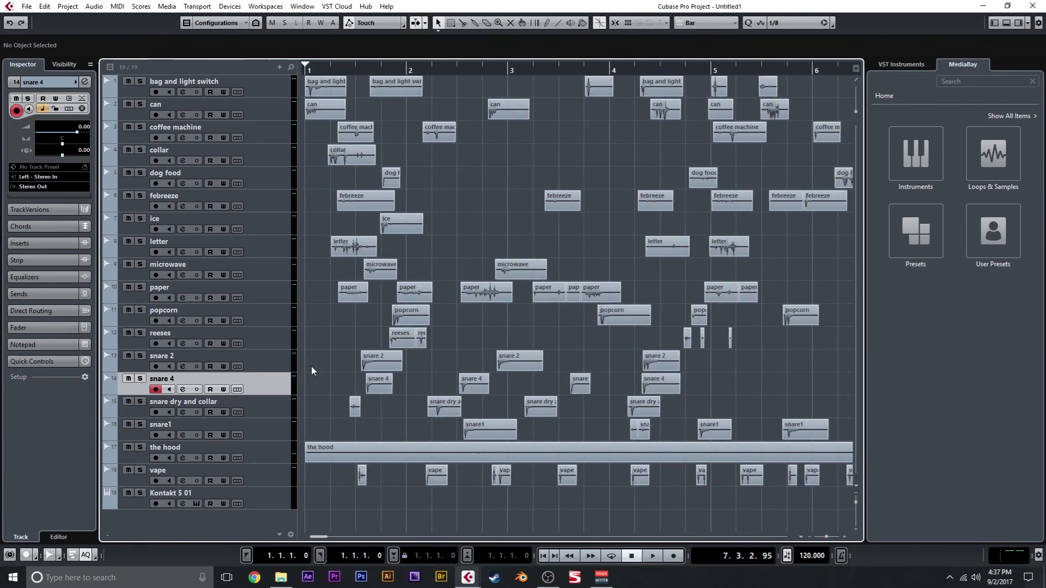
{"action": "key", "text": "g"}
{"action": "key", "text": "g"}
{"action": "key", "text": "g"}
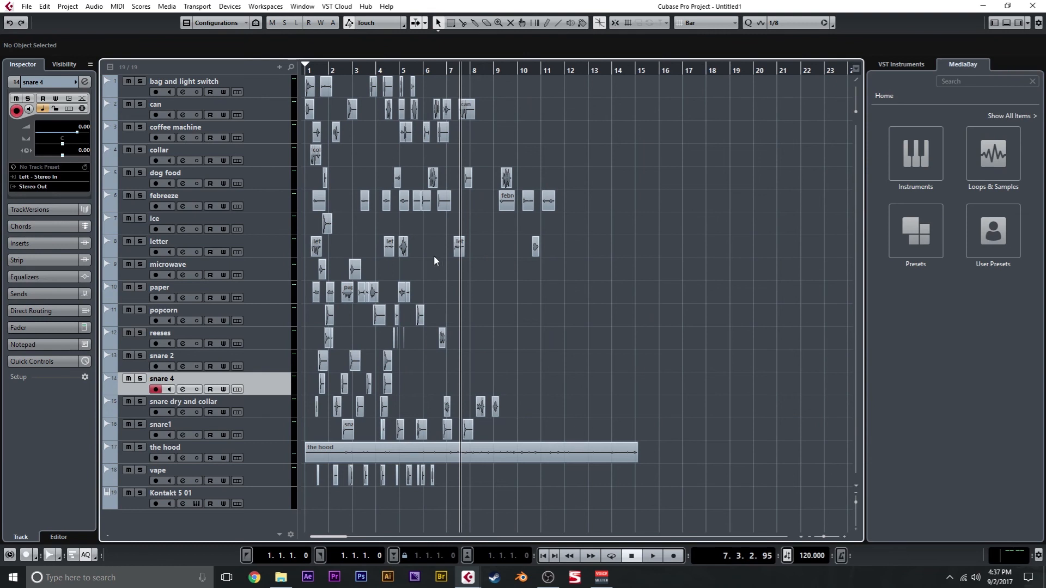
Solo the snare1 track and agree to re-save the Kontakt patch's affected samples
{"action": "key", "text": "h"}
{"action": "key", "text": "h"}
{"action": "key", "text": "h"}
{"action": "key", "text": "h"}
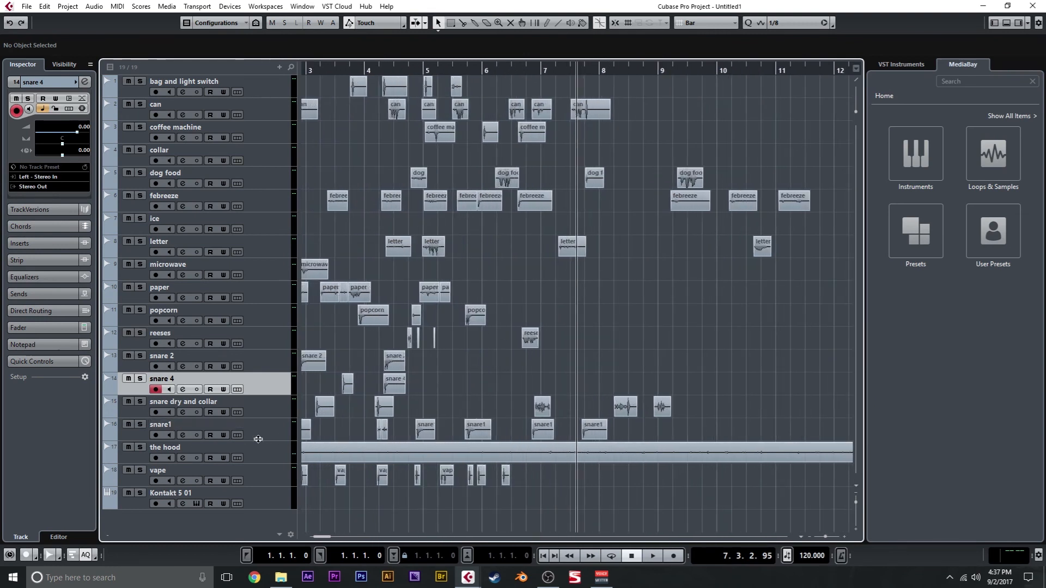
{"action": "left_click", "coordinate": [276, 433]}
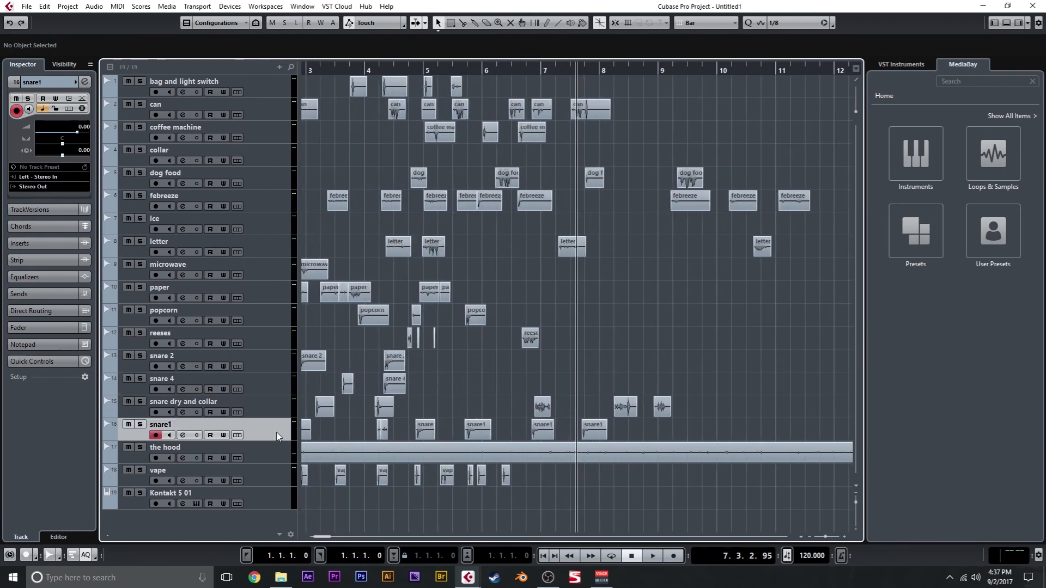
{"action": "left_click", "coordinate": [140, 425]}
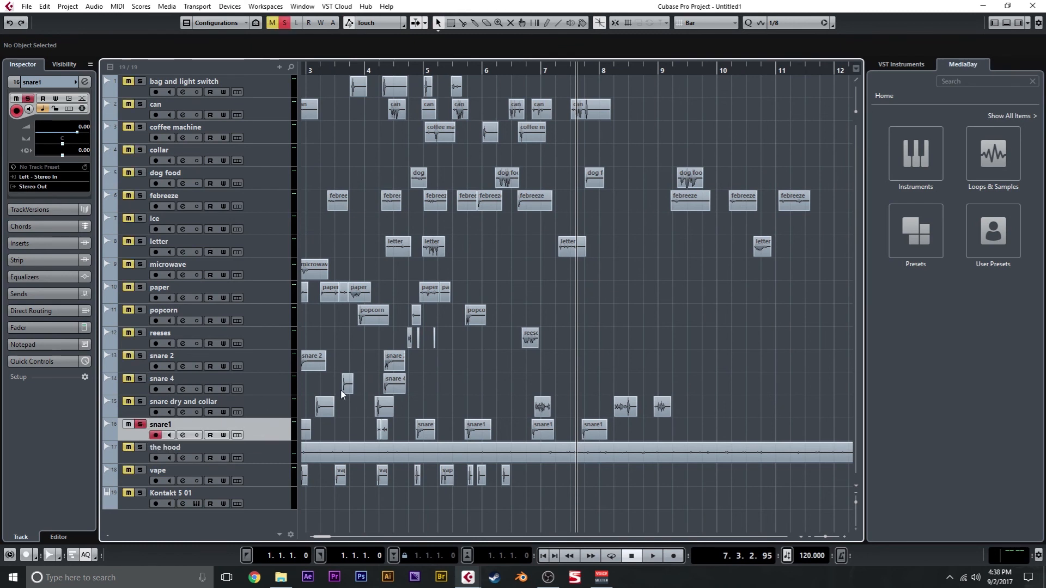
{"action": "key", "text": "h"}
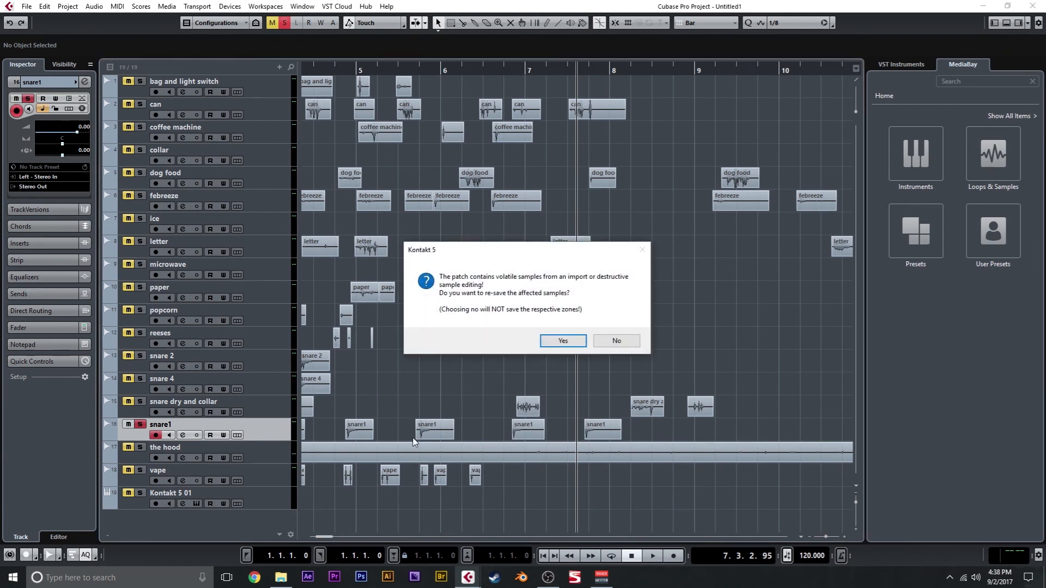
{"action": "left_click", "coordinate": [578, 343]}
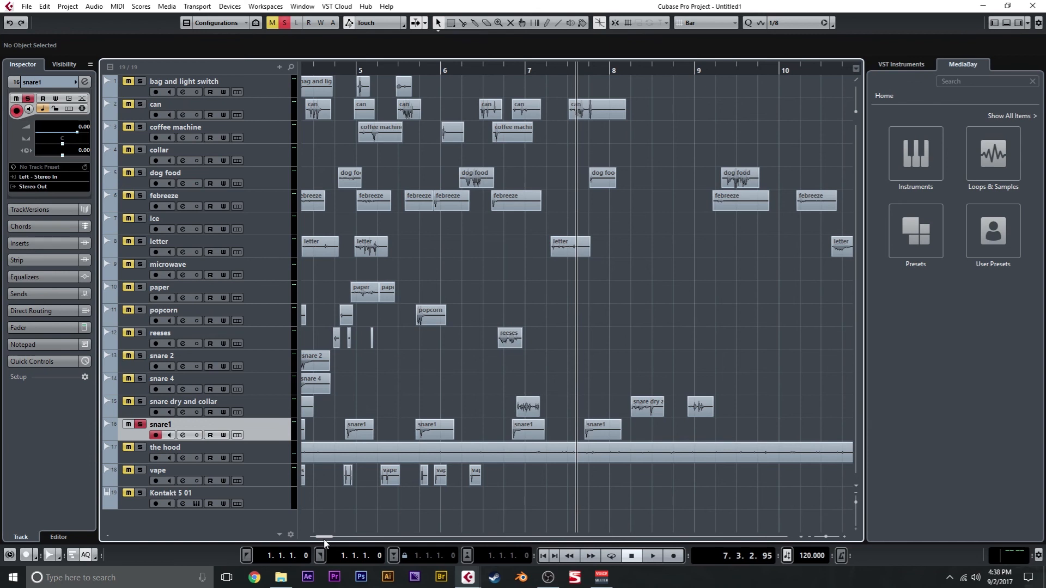
Audition the trimmed snare1 clips one at a time around bars 2, 5 and 7
{"action": "left_click_drag", "start_coordinate": [324, 537], "coordinate": [312, 539]}
{"action": "left_click", "coordinate": [430, 68]}
{"action": "key", "text": "space"}
{"action": "left_click", "coordinate": [638, 70]}
{"action": "key", "text": "space"}
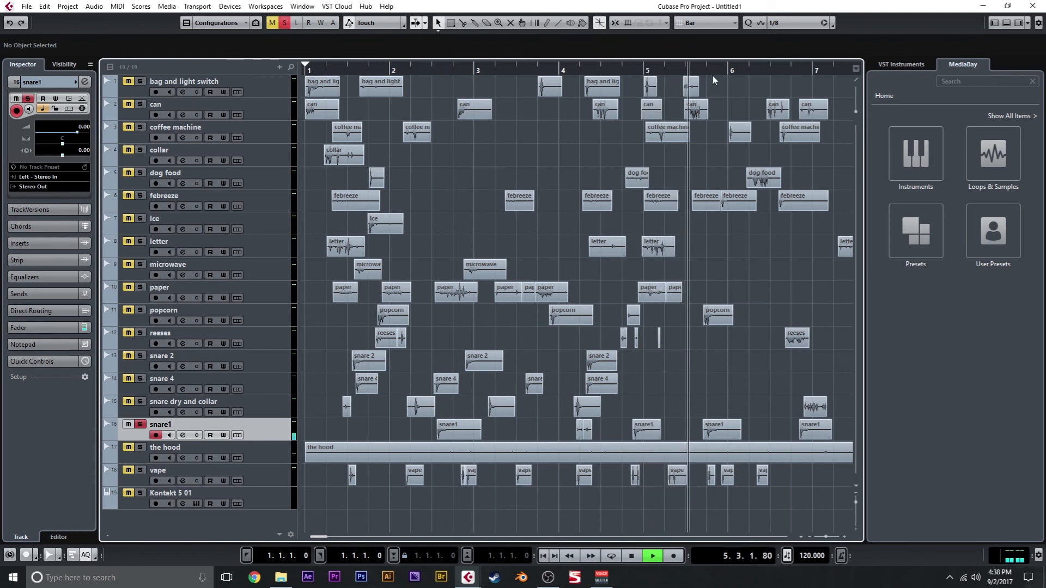
{"action": "key", "text": "space"}
{"action": "left_click", "coordinate": [804, 69]}
{"action": "key", "text": "space"}
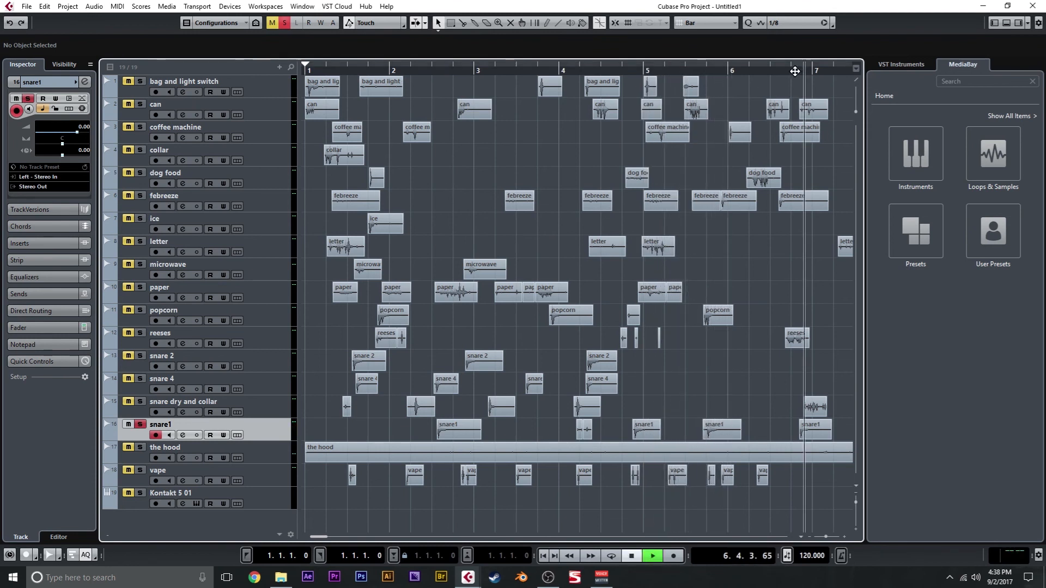
{"action": "key", "text": "space"}
{"action": "left_click", "coordinate": [345, 68]}
{"action": "key", "text": "space"}
{"action": "key", "text": "space"}
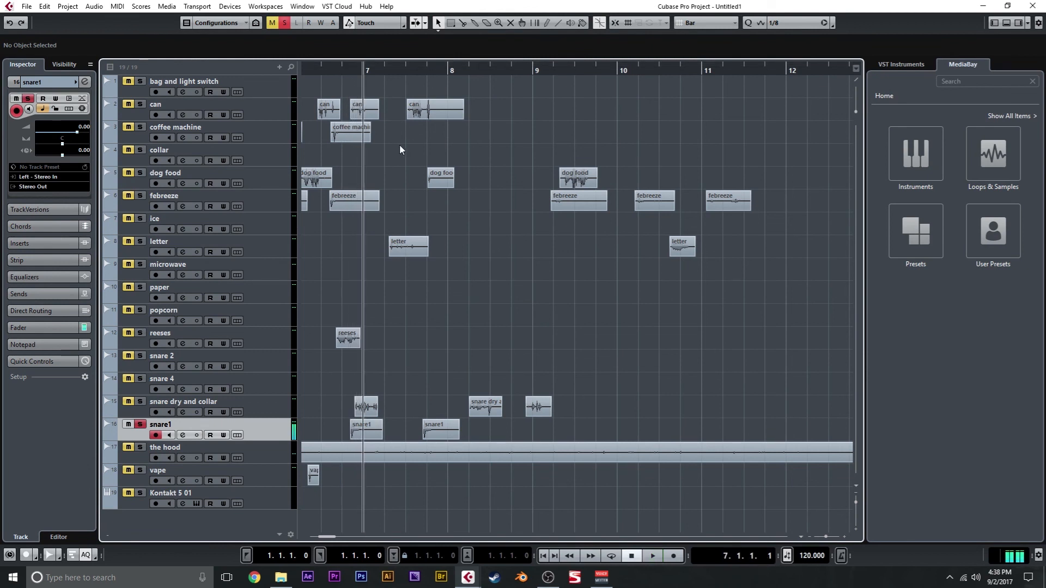
Turn off the snare1 track's solo and show the whole arrangement
{"action": "left_click", "coordinate": [140, 424]}
{"action": "key", "text": "g"}
{"action": "key", "text": "g"}
{"action": "key", "text": "g"}
{"action": "key", "text": "g"}
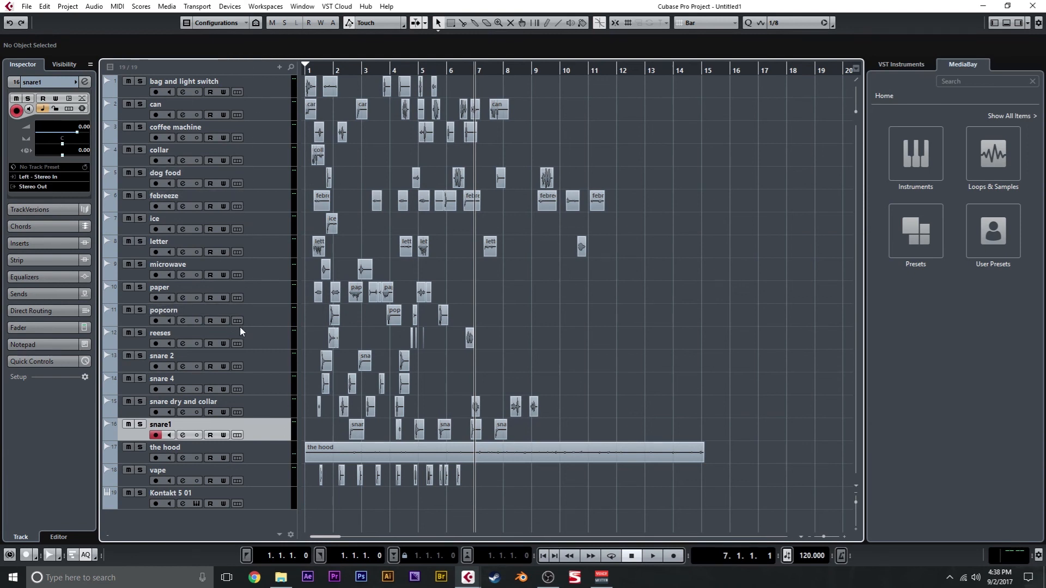
Move the snare 2, snare 4, snare dry and collar, and snare1 tracks together above the bag and light switch track
{"action": "left_click", "coordinate": [260, 388], "text": "ctrl"}
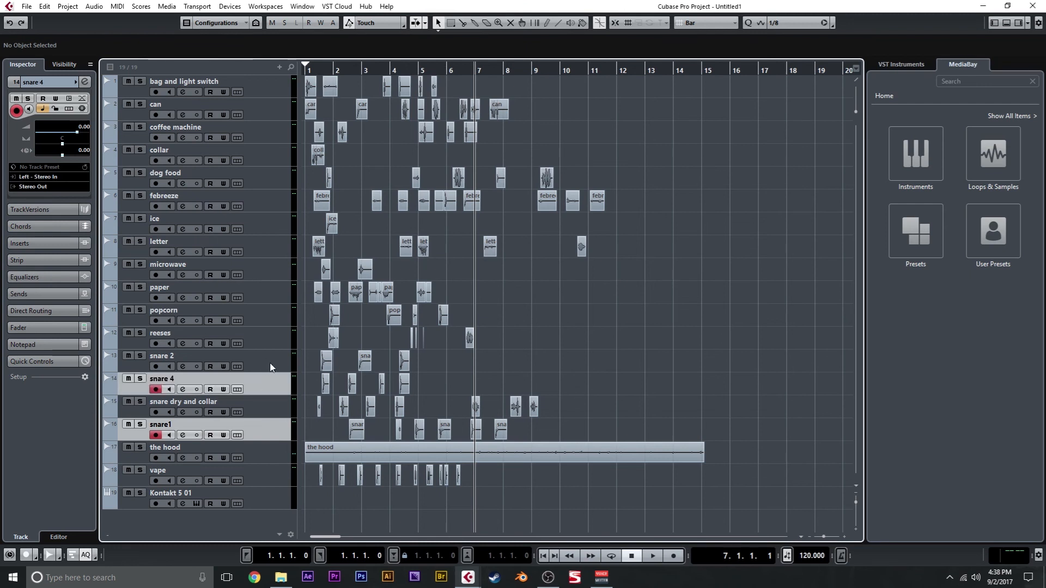
{"action": "left_click", "coordinate": [266, 361], "text": "ctrl"}
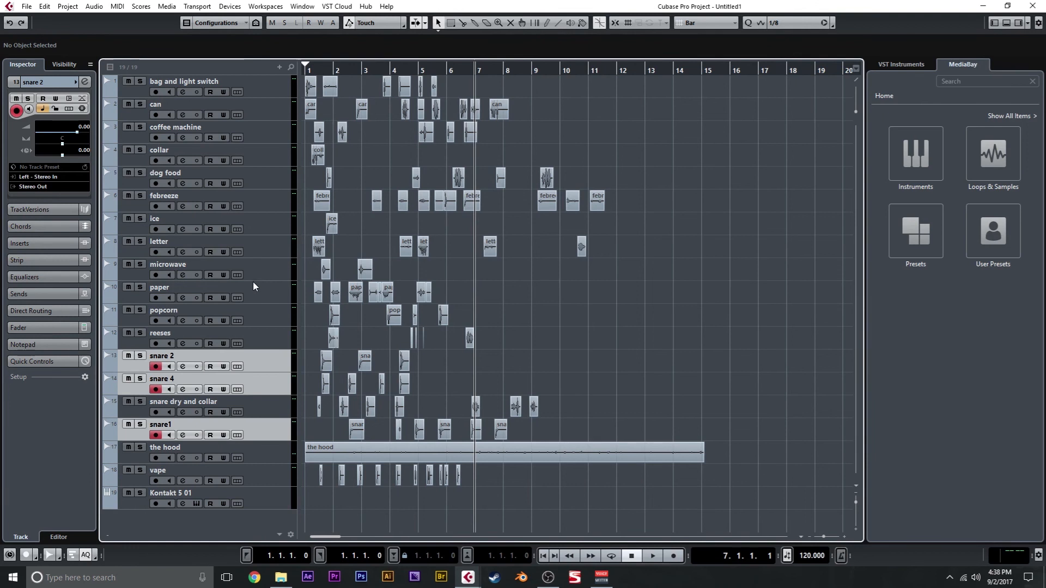
{"action": "left_click", "coordinate": [269, 406], "text": "ctrl"}
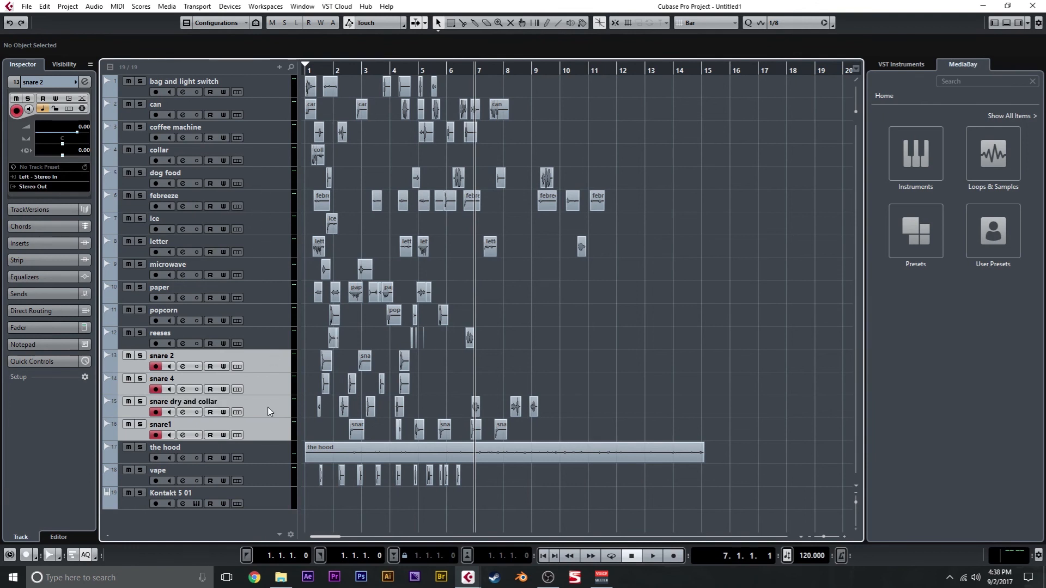
{"action": "left_click_drag", "start_coordinate": [269, 368], "coordinate": [252, 90]}
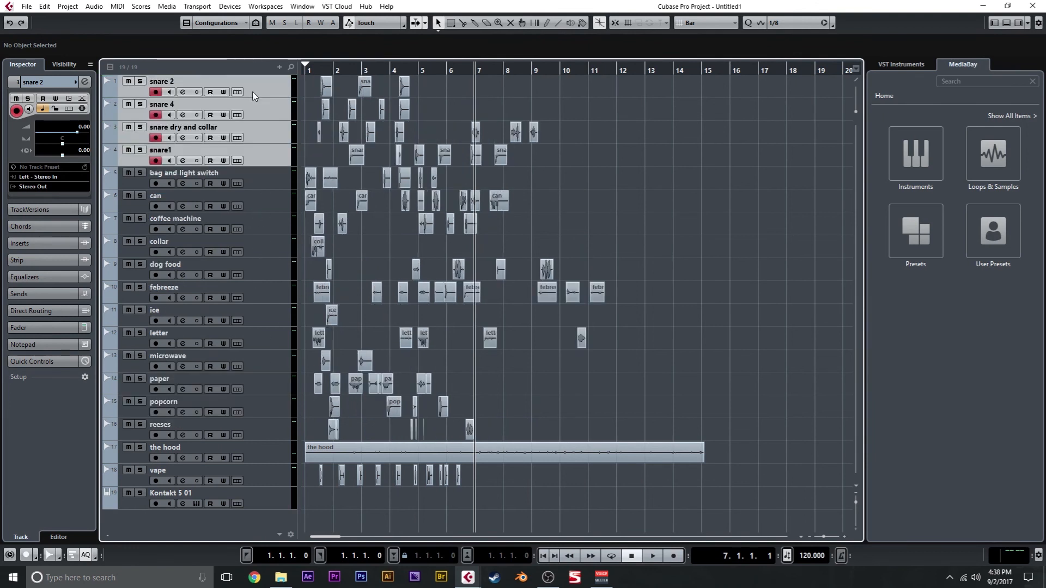
{"action": "left_click", "coordinate": [263, 181]}
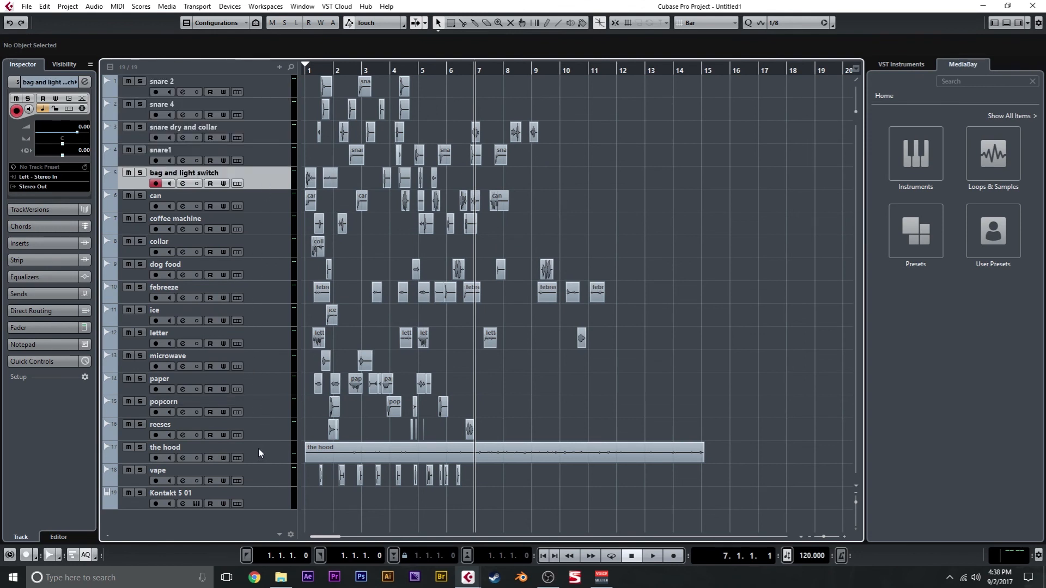
Move the vape track above the hood track and enlarge the view of the first eight bars
{"action": "left_click_drag", "start_coordinate": [272, 472], "coordinate": [273, 443]}
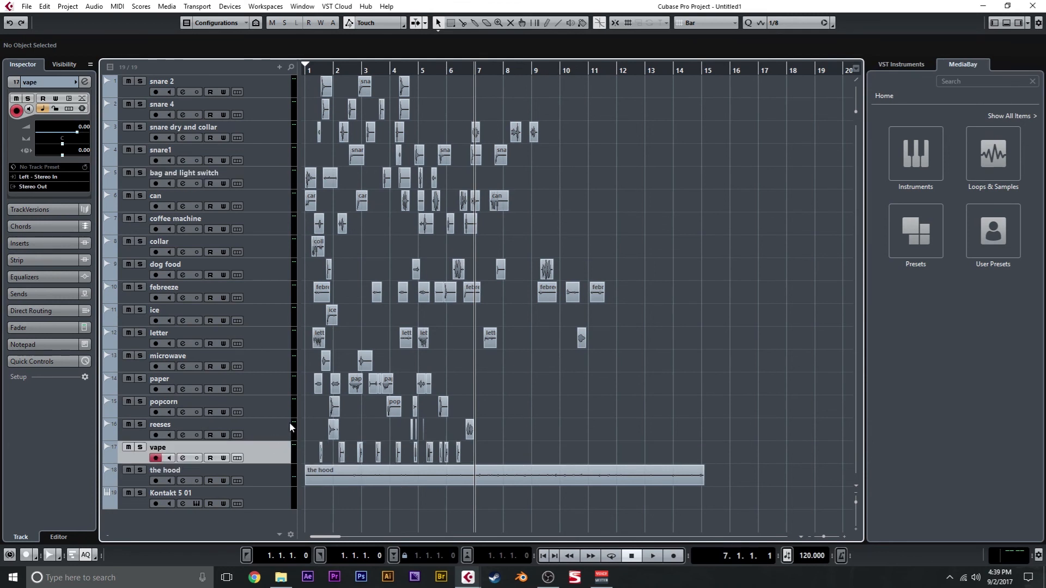
{"action": "key", "text": "h"}
{"action": "key", "text": "h"}
{"action": "key", "text": "h"}
{"action": "key", "text": "h"}
{"action": "scroll", "coordinate": [533, 346], "scroll_direction": "left", "scroll_amount": 3}
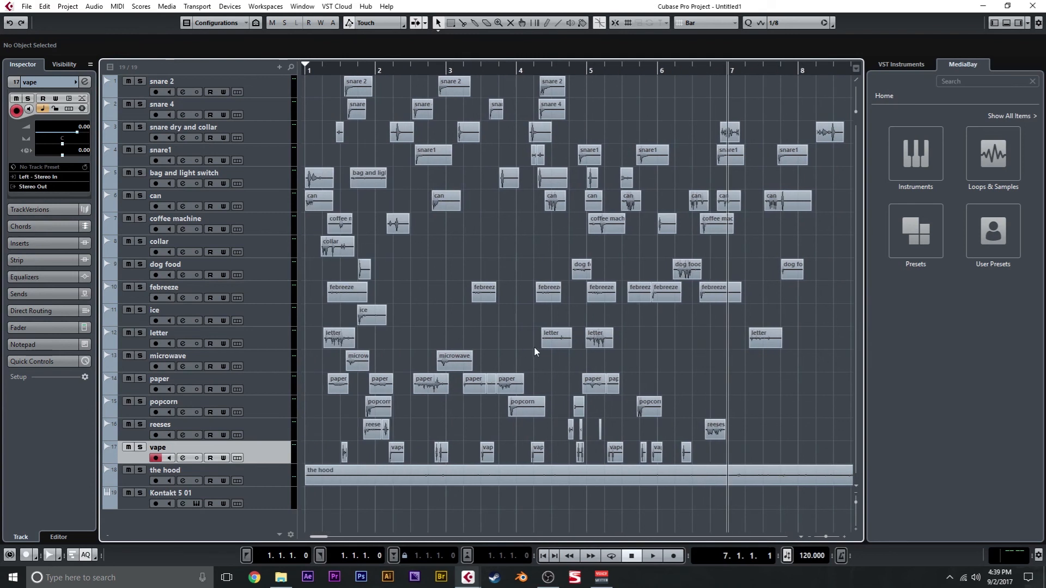
Move the ice track directly below snare1 and the can track above bag and light switch
{"action": "left_click_drag", "start_coordinate": [262, 318], "coordinate": [263, 178]}
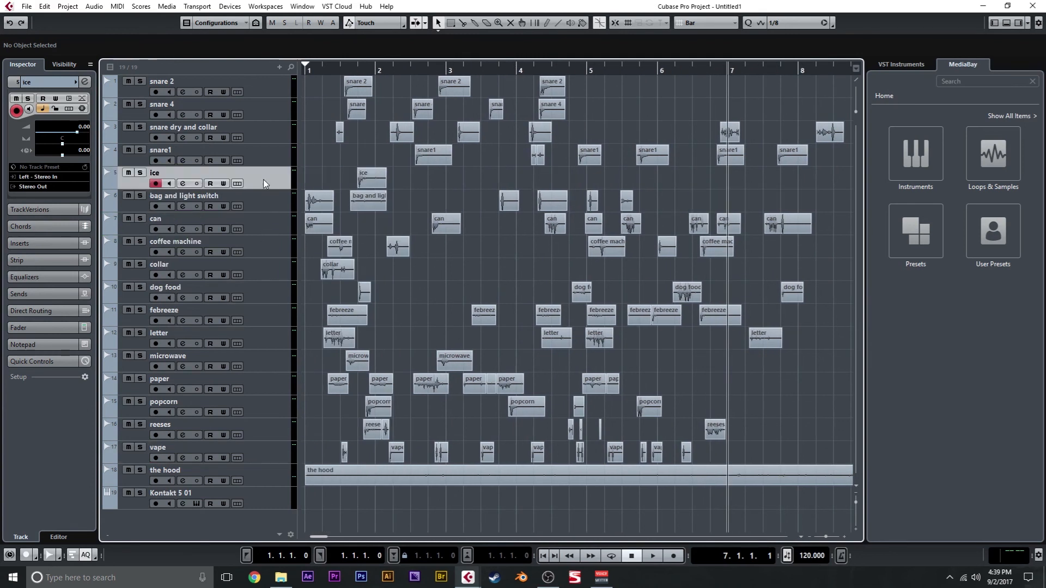
{"action": "left_click_drag", "start_coordinate": [277, 224], "coordinate": [279, 202]}
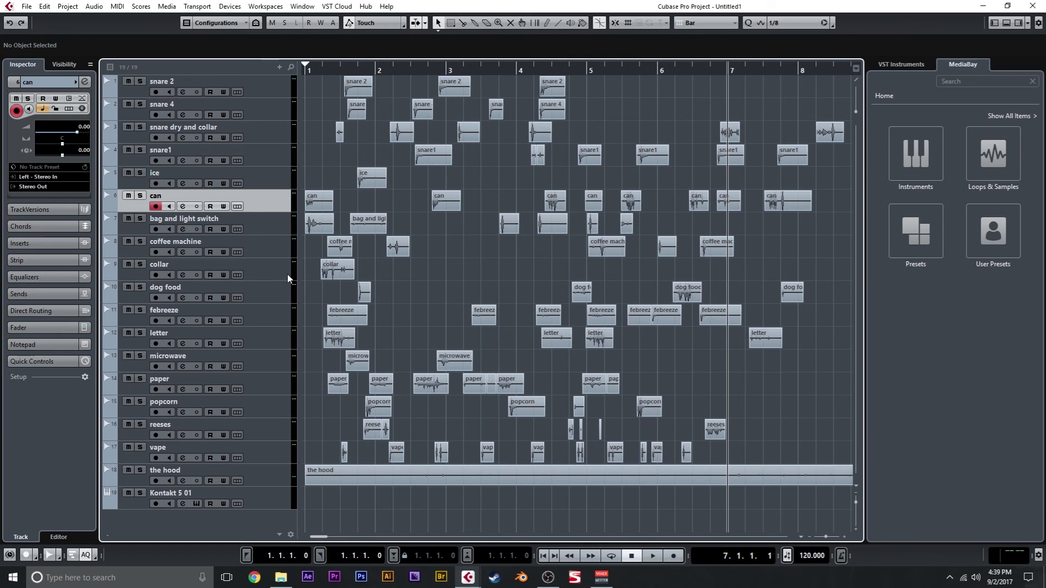
{"action": "left_click", "coordinate": [272, 288]}
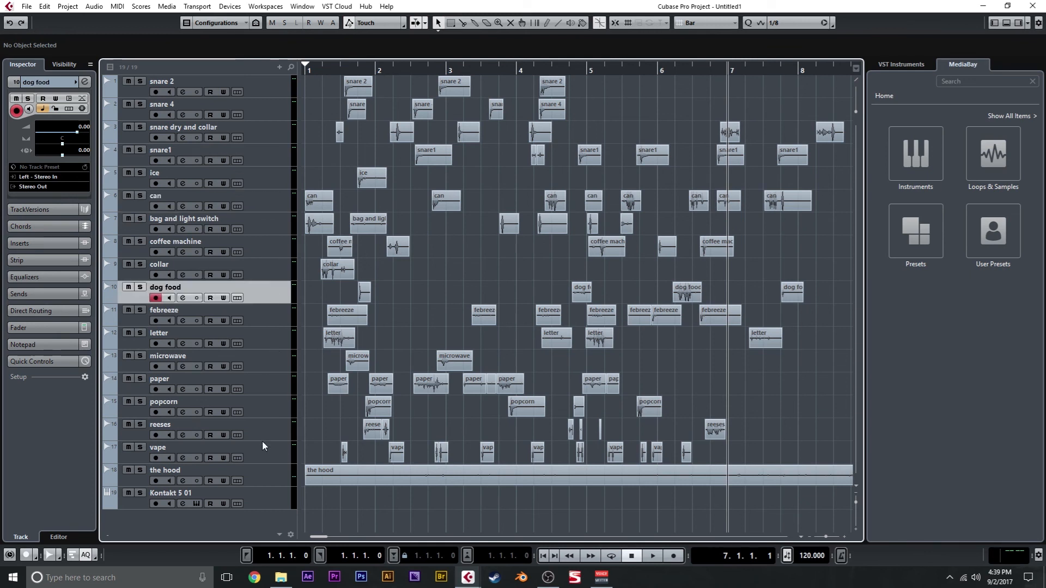
Select all the tracks from snare 2 through vape and show the whole arrangement
{"action": "left_click", "coordinate": [278, 450]}
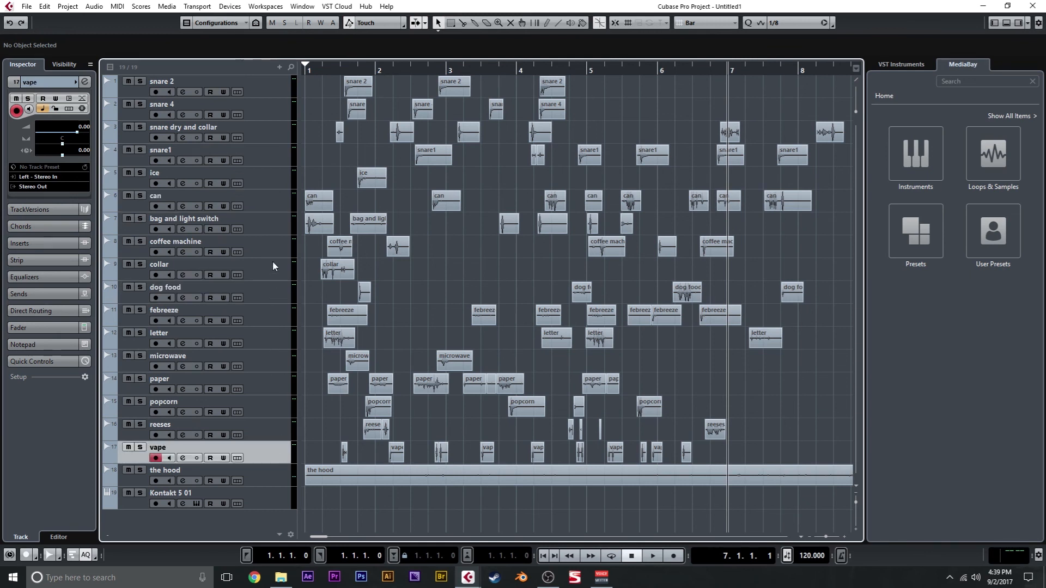
{"action": "left_click", "coordinate": [278, 93], "text": "shift"}
{"action": "key", "text": "g"}
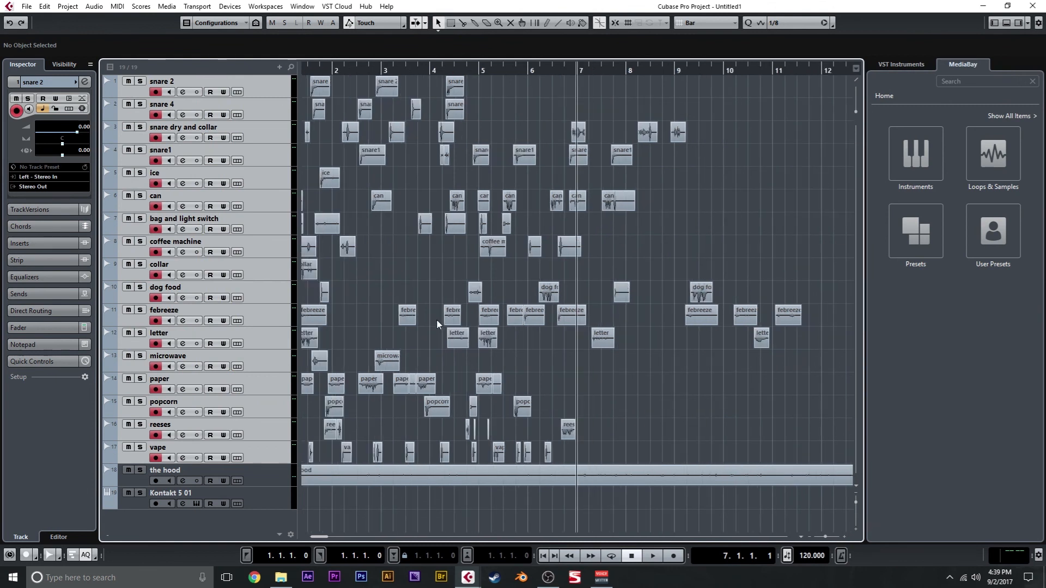
{"action": "key", "text": "g"}
{"action": "key", "text": "g"}
{"action": "left_click", "coordinate": [258, 478]}
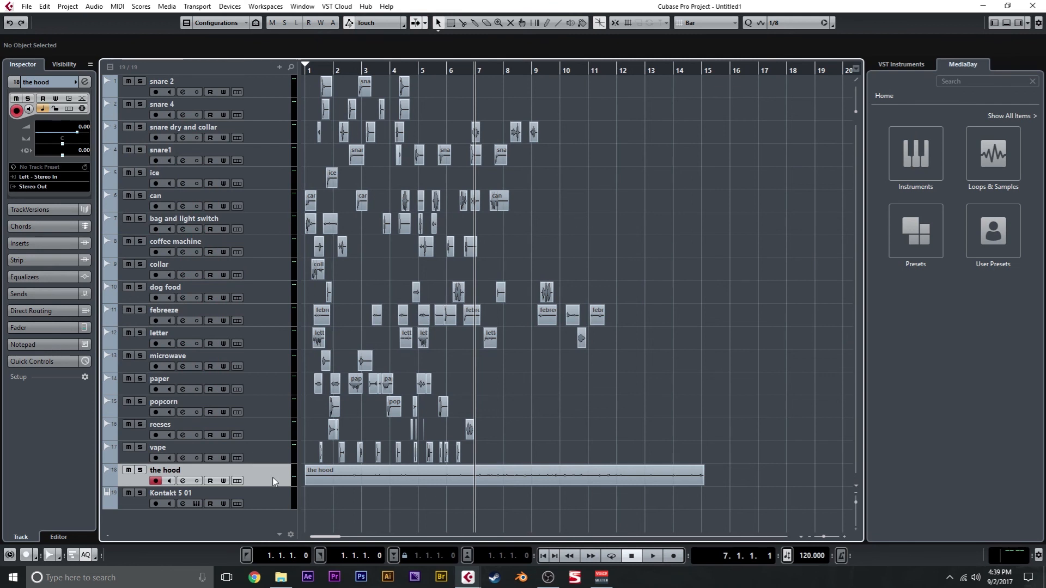
{"action": "left_click", "coordinate": [282, 460]}
{"action": "left_click", "coordinate": [286, 481]}
{"action": "left_click", "coordinate": [332, 479]}
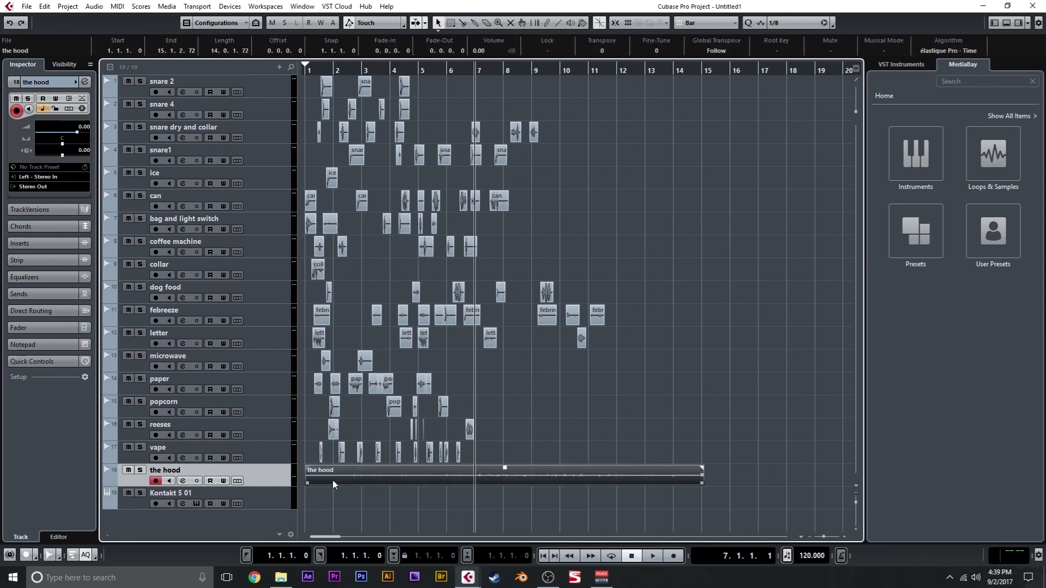
{"action": "left_click", "coordinate": [292, 498]}
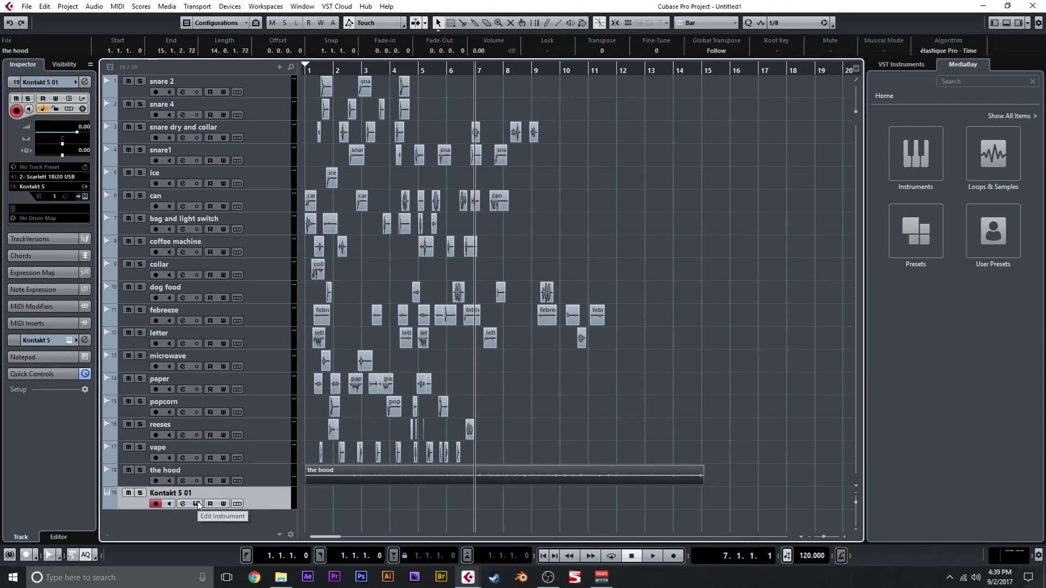
{"action": "left_click", "coordinate": [267, 479]}
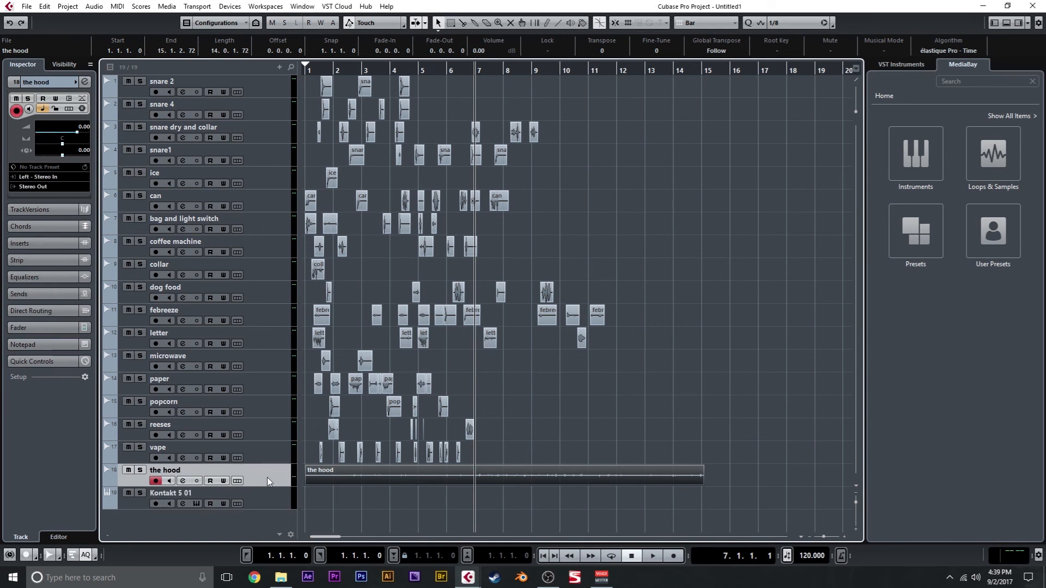
{"action": "left_click", "coordinate": [273, 491]}
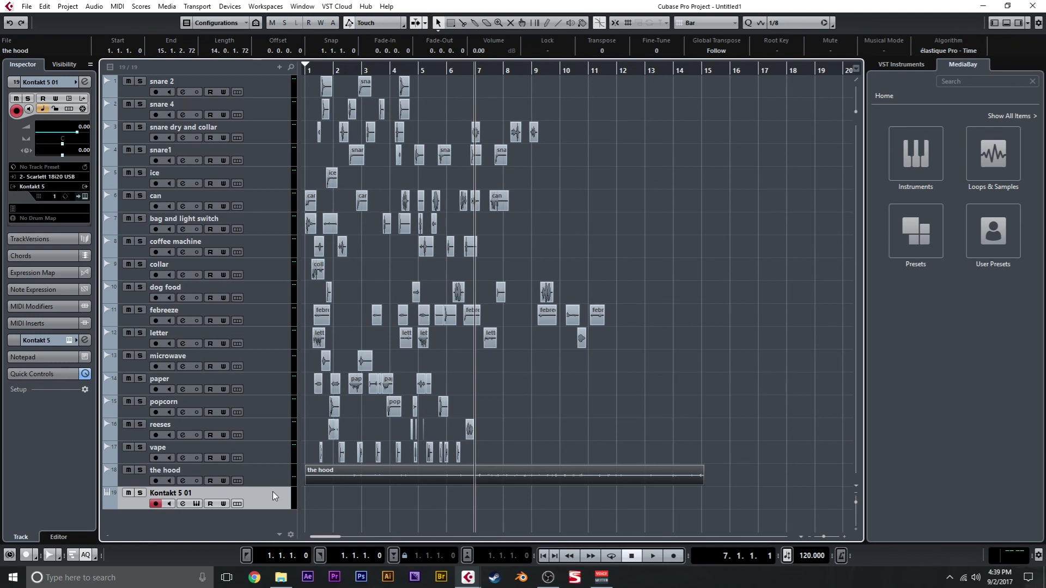
Audition the hood track on its own and turn its solo back off
{"action": "left_click", "coordinate": [140, 470]}
{"action": "key", "text": "space"}
{"action": "key", "text": "space"}
{"action": "left_click", "coordinate": [141, 470]}
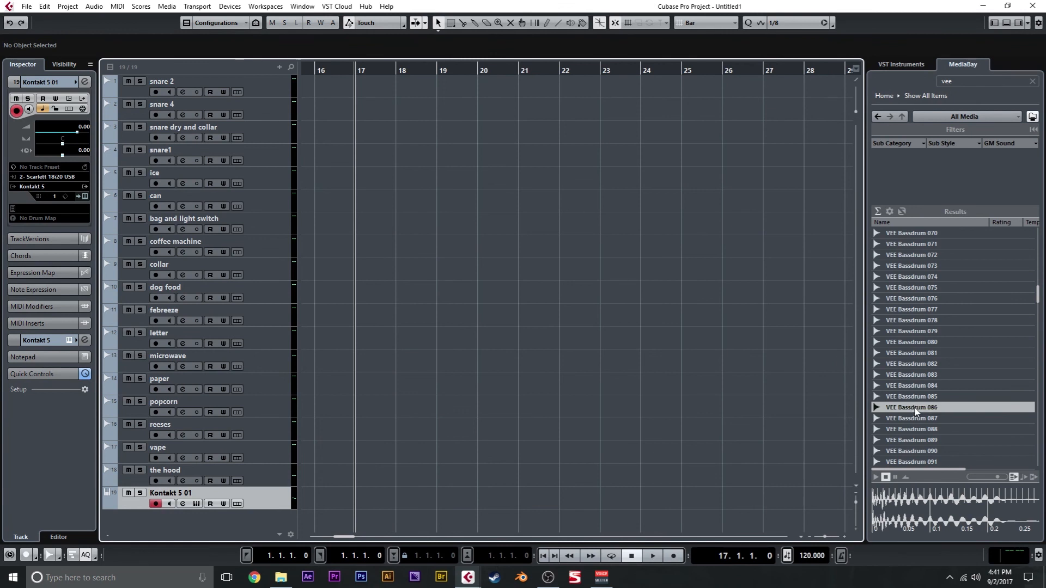
Place the VEE Bassdrum 086 sample at bar 17 on a new track and move that track above snare 2
{"action": "left_click_drag", "start_coordinate": [914, 408], "coordinate": [373, 506]}
{"action": "left_click", "coordinate": [555, 343]}
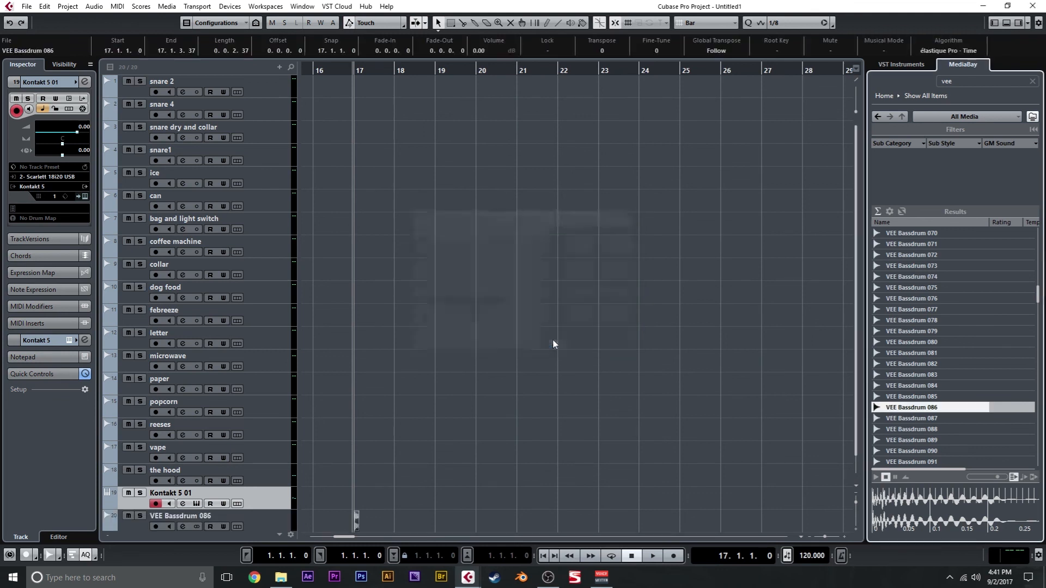
{"action": "left_click_drag", "start_coordinate": [291, 499], "coordinate": [283, 84]}
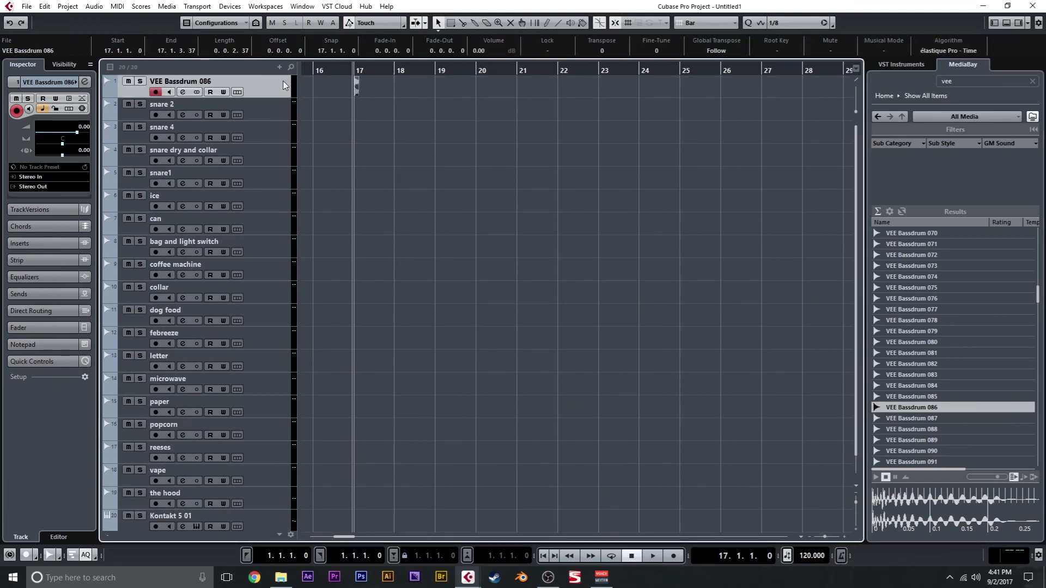
Audition the VEE Bassdrum 086 clip at bar 17
{"action": "key", "text": "h"}
{"action": "key", "text": "h"}
{"action": "key", "text": "h"}
{"action": "key", "text": "h"}
{"action": "key", "text": "h"}
{"action": "key", "text": "h"}
{"action": "key", "text": "h"}
{"action": "key", "text": "h"}
{"action": "key", "text": "h"}
{"action": "key", "text": "h"}
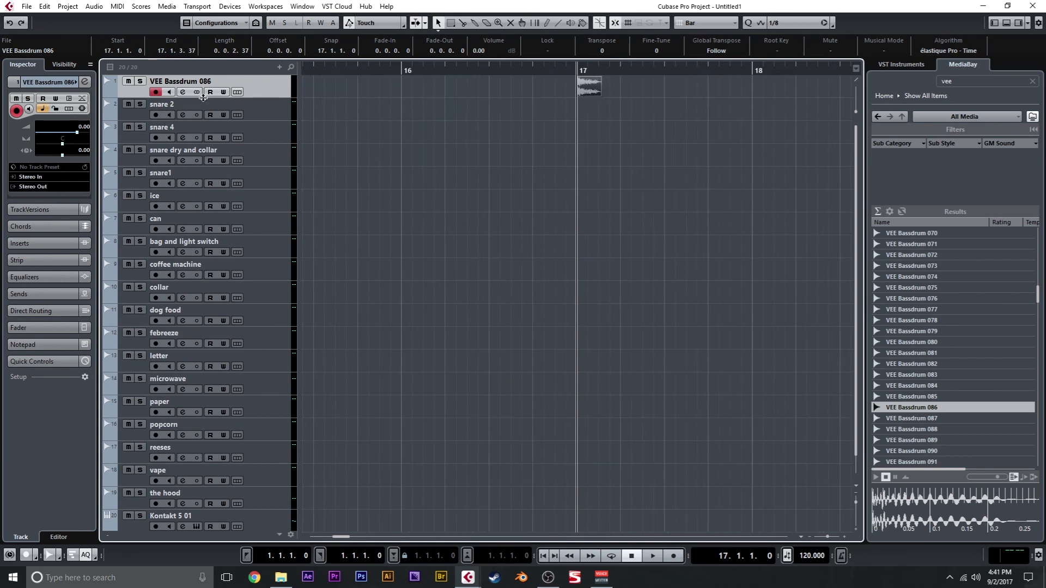
{"action": "scroll", "coordinate": [615, 201], "scroll_direction": "right", "scroll_amount": 2}
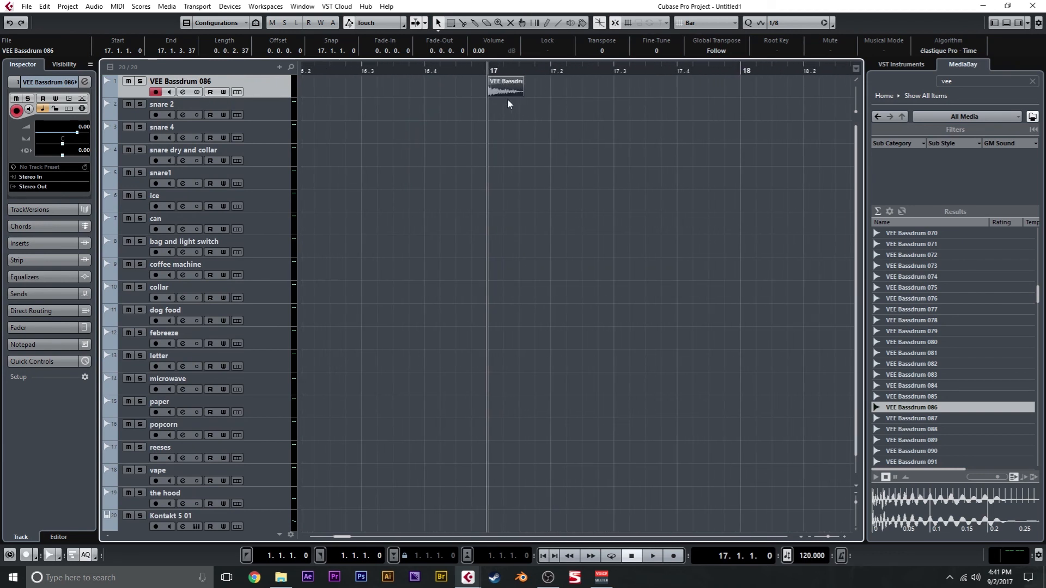
{"action": "key", "text": "space"}
{"action": "left_click", "coordinate": [499, 81]}
{"action": "key", "text": "space"}
{"action": "key", "text": "g"}
{"action": "key", "text": "g"}
{"action": "key", "text": "g"}
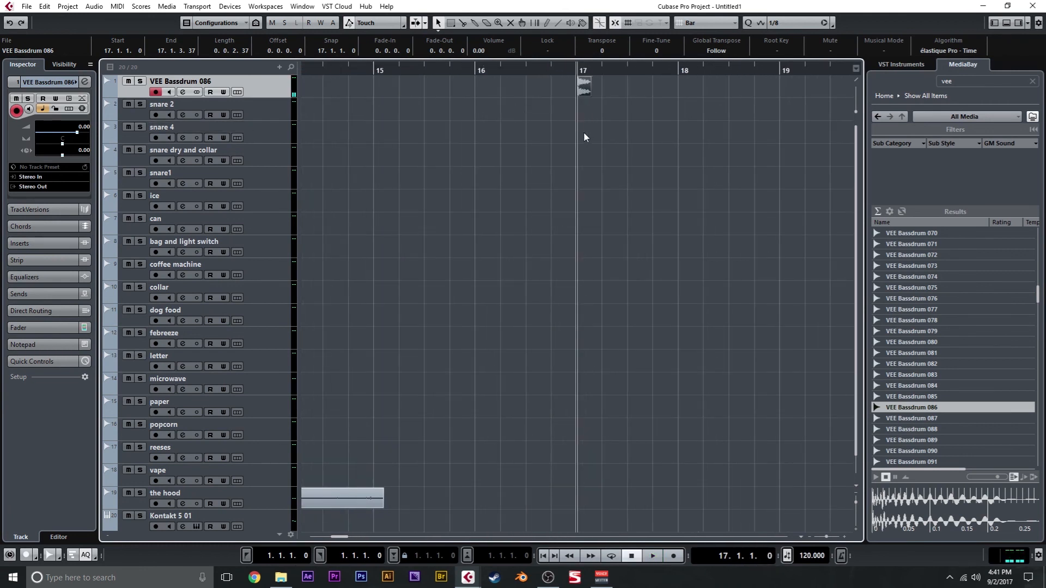
{"action": "scroll", "coordinate": [518, 202], "scroll_direction": "right", "scroll_amount": 1}
{"action": "scroll", "coordinate": [489, 254], "scroll_direction": "down", "scroll_amount": 1}
{"action": "scroll", "coordinate": [202, 220], "scroll_direction": "up", "scroll_amount": 1}
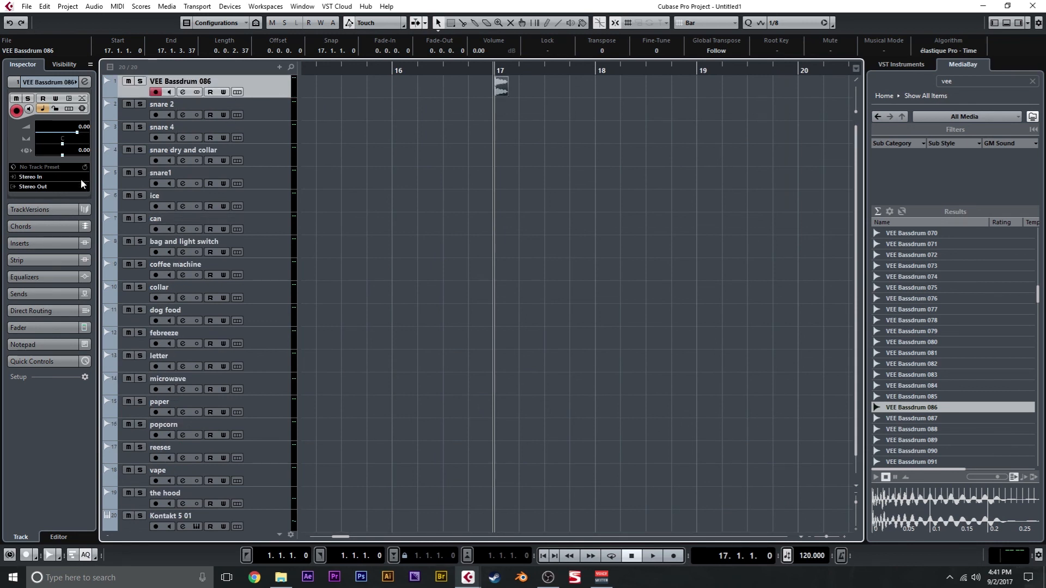
Load the Frequency EQ into the first insert slot of the VEE Bassdrum 086 track
{"action": "left_click", "coordinate": [57, 244]}
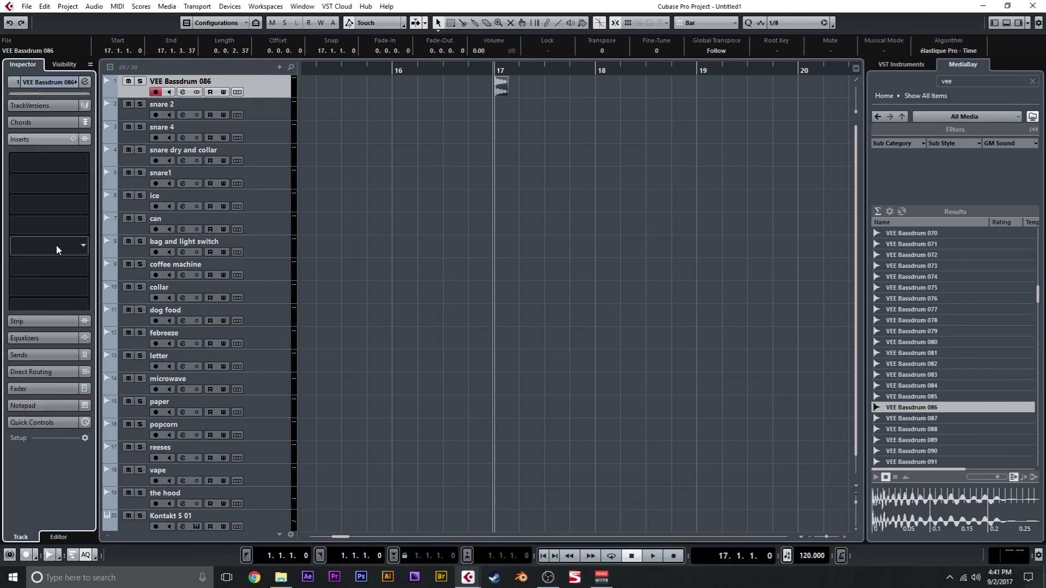
{"action": "left_click", "coordinate": [80, 154]}
{"action": "left_click", "coordinate": [27, 263]}
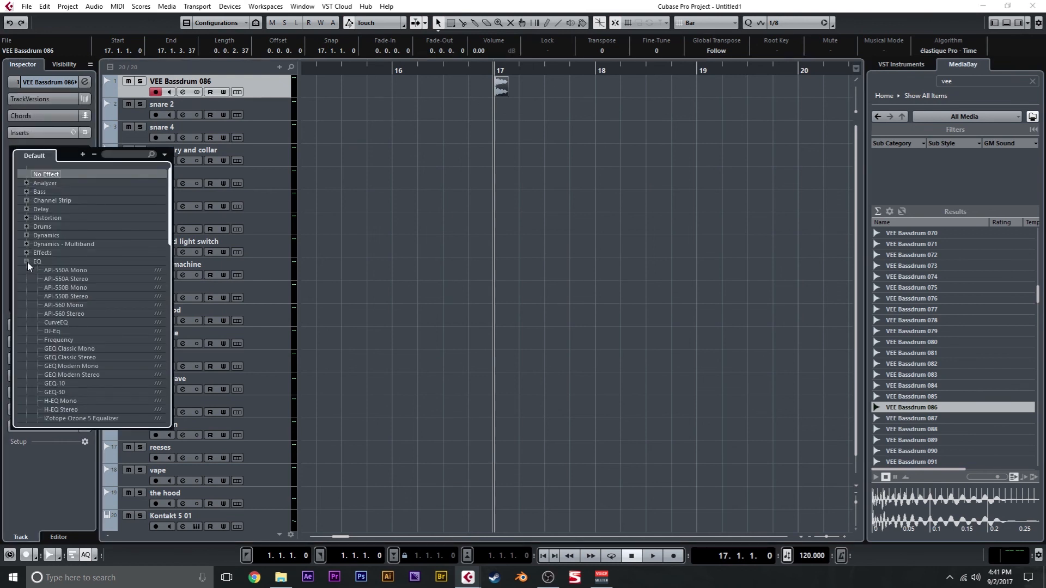
{"action": "left_click", "coordinate": [64, 341]}
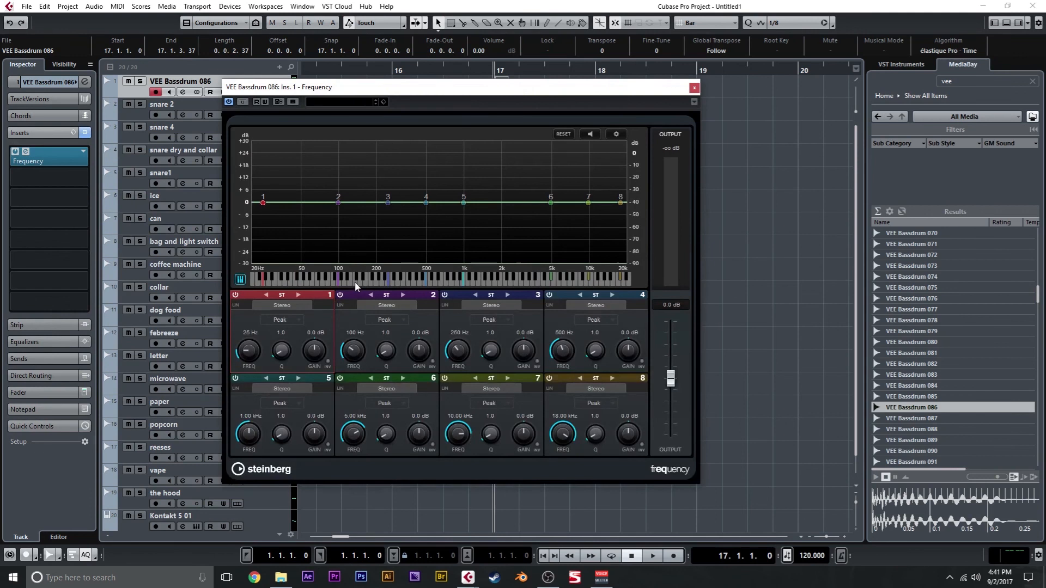
Set EQ band 1 to a Cut 48 filter at 71 Hz and band 8 to Cut 24
{"action": "left_click", "coordinate": [279, 320]}
{"action": "left_click", "coordinate": [273, 364]}
{"action": "left_click_drag", "start_coordinate": [248, 357], "coordinate": [249, 346]}
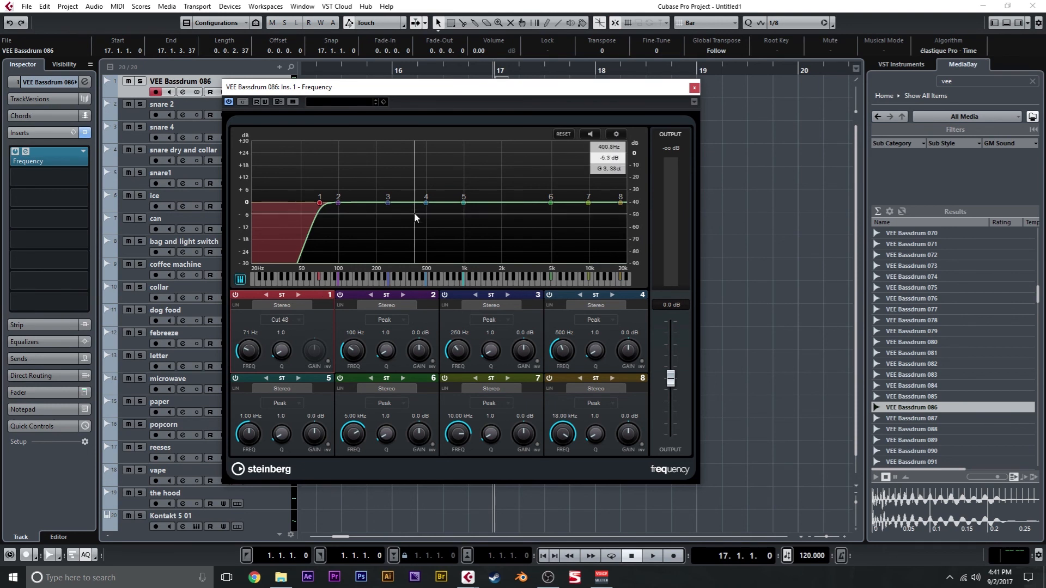
{"action": "left_click", "coordinate": [599, 406]}
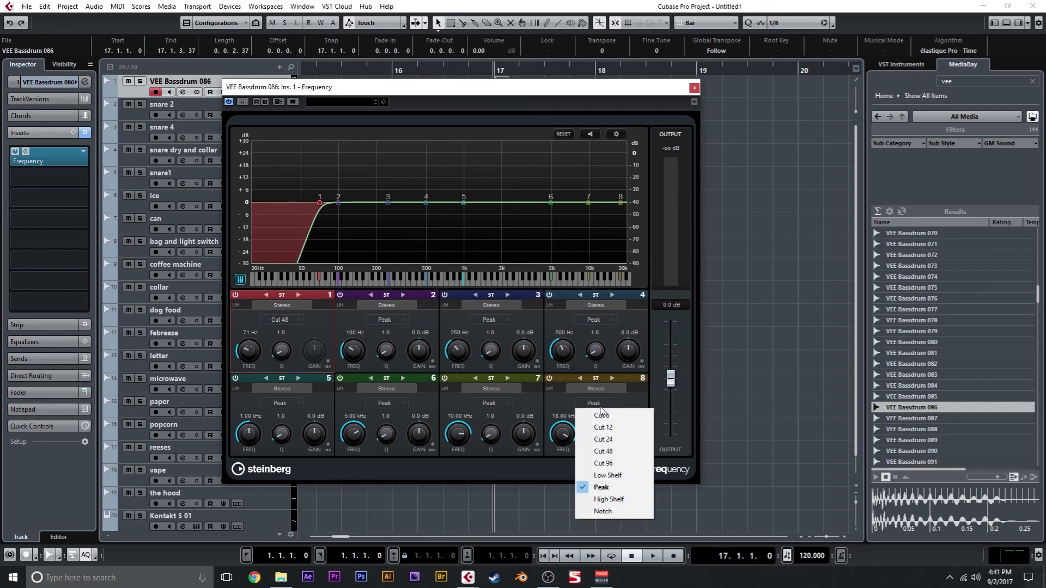
{"action": "left_click", "coordinate": [604, 439]}
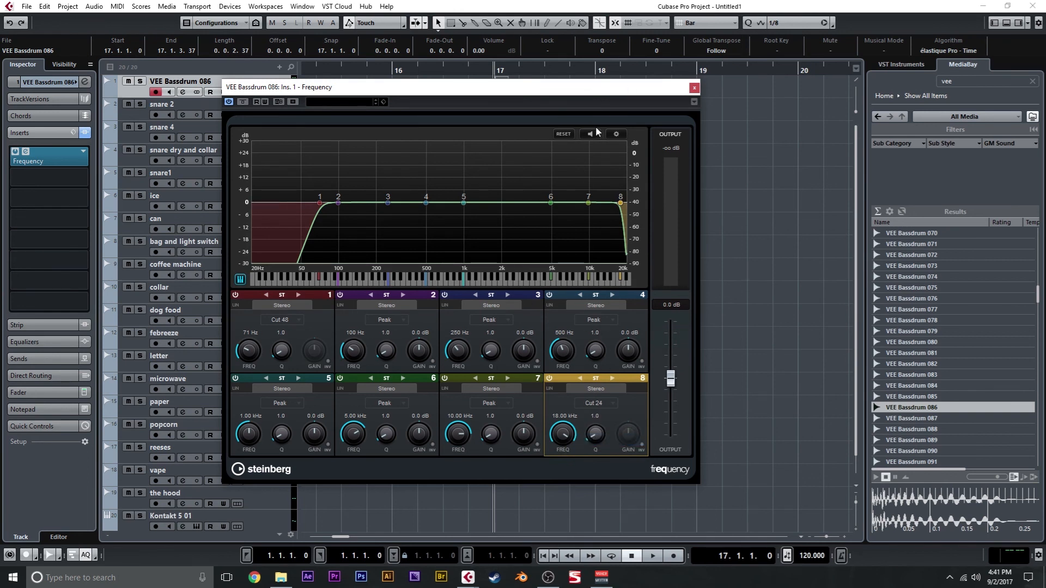
With the bass drum clip looping, set EQ band 1 to 67 Hz and band 8 to Cut 12 at 4.02 kHz
{"action": "left_click_drag", "start_coordinate": [506, 91], "coordinate": [496, 142]}
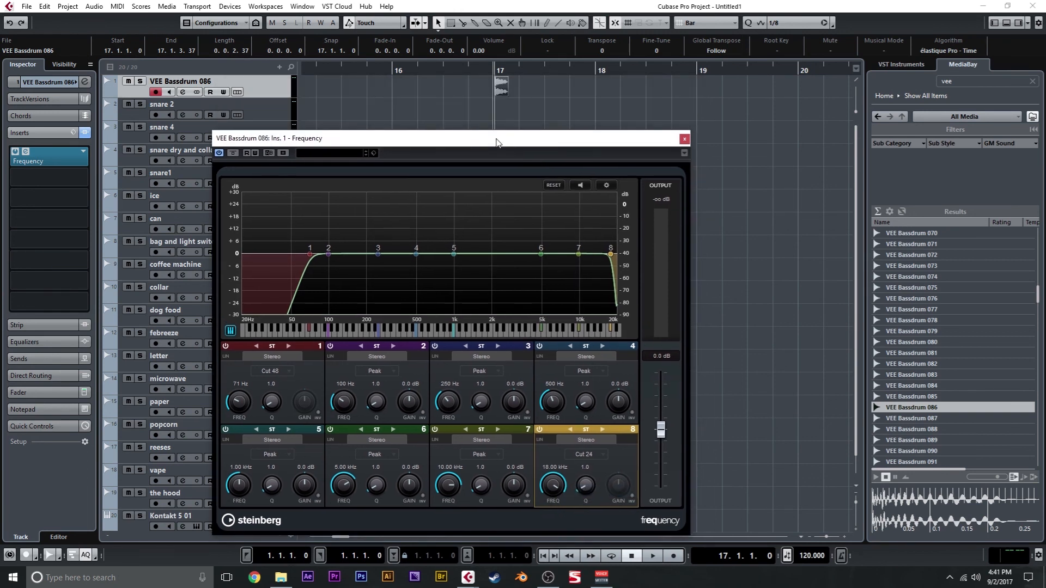
{"action": "key", "text": "p"}
{"action": "key", "text": "slash"}
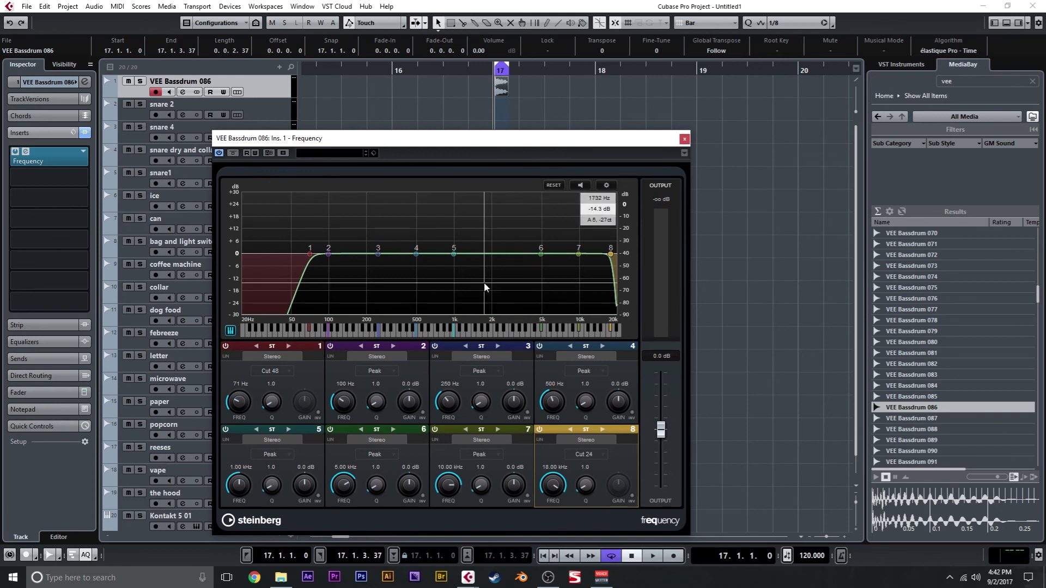
{"action": "key", "text": "space"}
{"action": "left_click_drag", "start_coordinate": [551, 484], "coordinate": [548, 528]}
{"action": "left_click_drag", "start_coordinate": [238, 412], "coordinate": [238, 413]}
{"action": "mouse_move", "coordinate": [552, 486]}
{"action": "left_mouse_down"}
{"action": "mouse_move", "coordinate": [552, 467]}
{"action": "mouse_move", "coordinate": [553, 486]}
{"action": "left_mouse_up"}
{"action": "left_click", "coordinate": [584, 455]}
{"action": "left_click", "coordinate": [611, 368]}
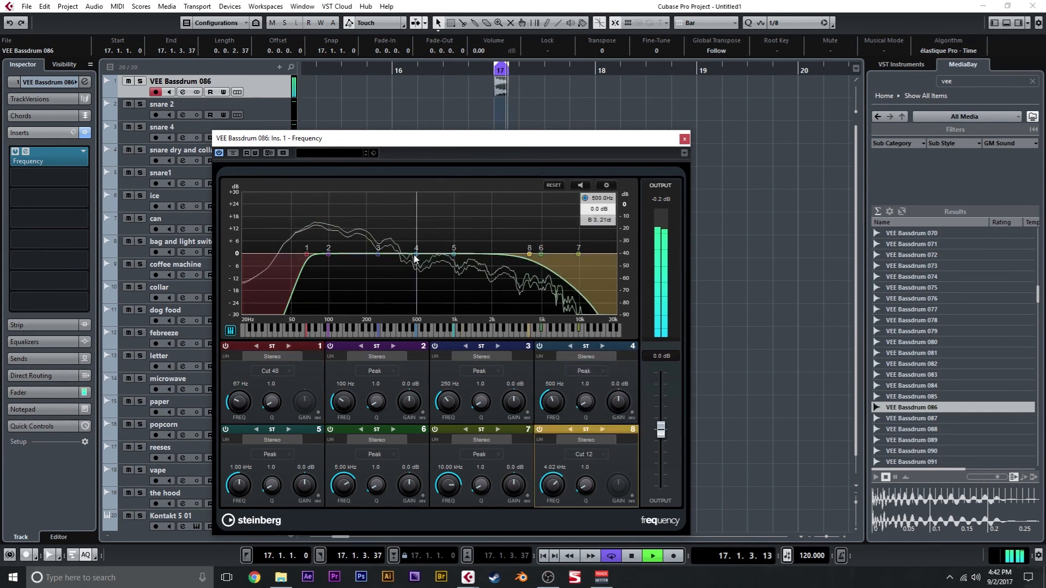
Cut EQ band 4 by 10.1 dB at 335 Hz with a Q of 4.9 and stop playback
{"action": "left_click_drag", "start_coordinate": [416, 255], "coordinate": [395, 272]}
{"action": "scroll", "coordinate": [395, 272], "scroll_direction": "up", "scroll_amount": 5}
{"action": "key", "text": "space"}
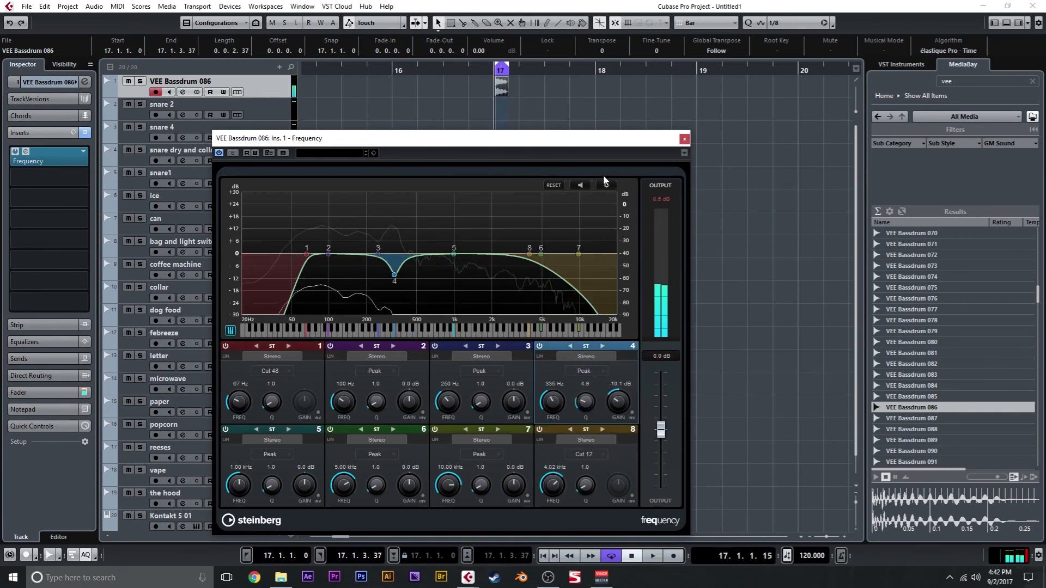
Close the Frequency EQ window and turn off loop playback
{"action": "left_click", "coordinate": [684, 140]}
{"action": "key", "text": "KP_Divide"}
{"action": "key", "text": "space"}
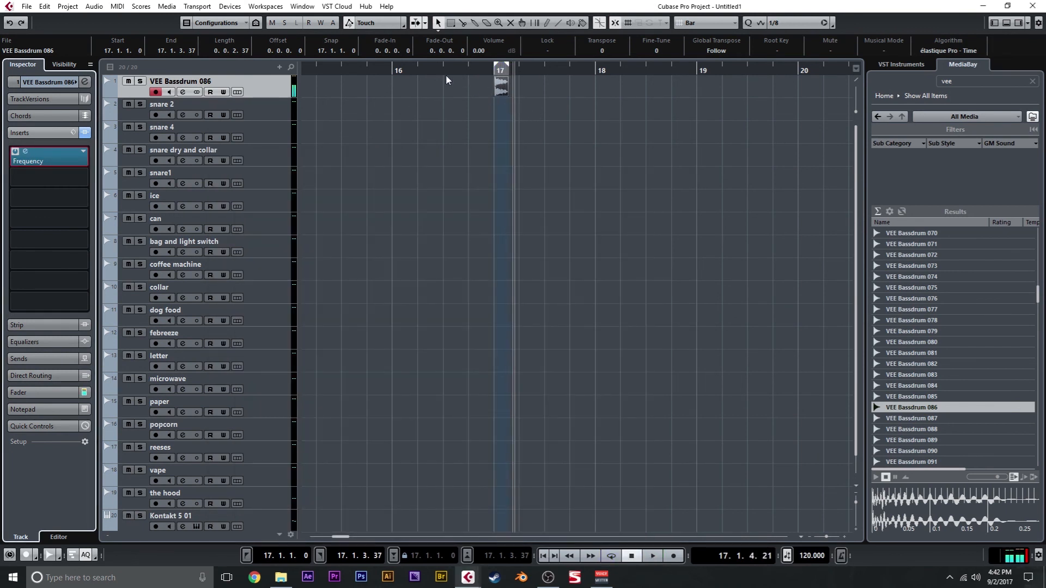
Add a fade-out of 0.0.1.115 across most of the VEE Bassdrum 086 clip and audition it
{"action": "key", "text": "h"}
{"action": "key", "text": "h"}
{"action": "key", "text": "h"}
{"action": "key", "text": "h"}
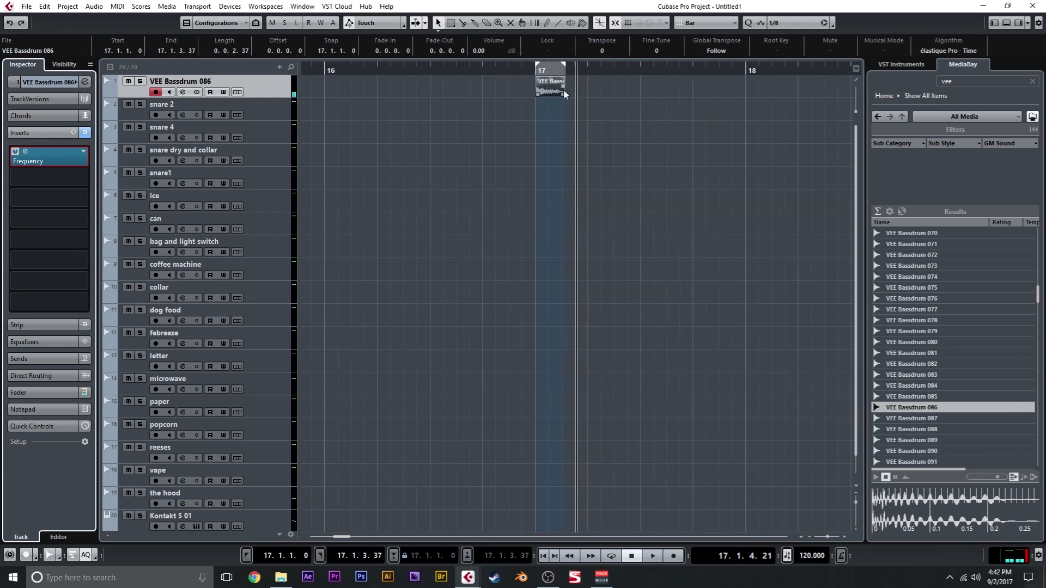
{"action": "key", "text": "h"}
{"action": "key", "text": "h"}
{"action": "key", "text": "h"}
{"action": "left_click_drag", "start_coordinate": [277, 96], "coordinate": [294, 195]}
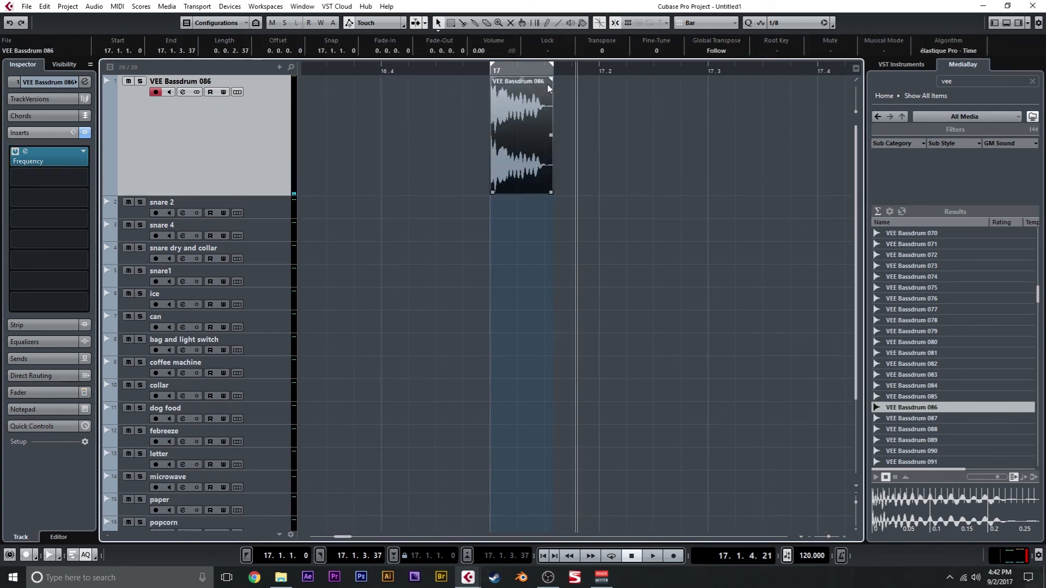
{"action": "left_click_drag", "start_coordinate": [551, 79], "coordinate": [496, 80]}
{"action": "left_click", "coordinate": [491, 71]}
{"action": "key", "text": "space"}
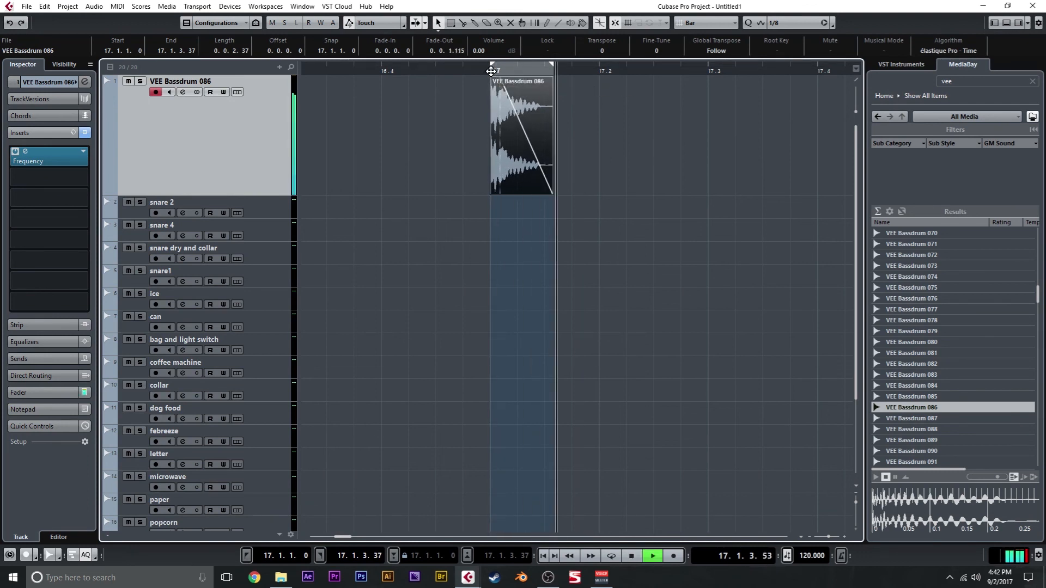
{"action": "key", "text": "space"}
{"action": "key", "text": "g"}
{"action": "key", "text": "g"}
{"action": "key", "text": "g"}
{"action": "key", "text": "g"}
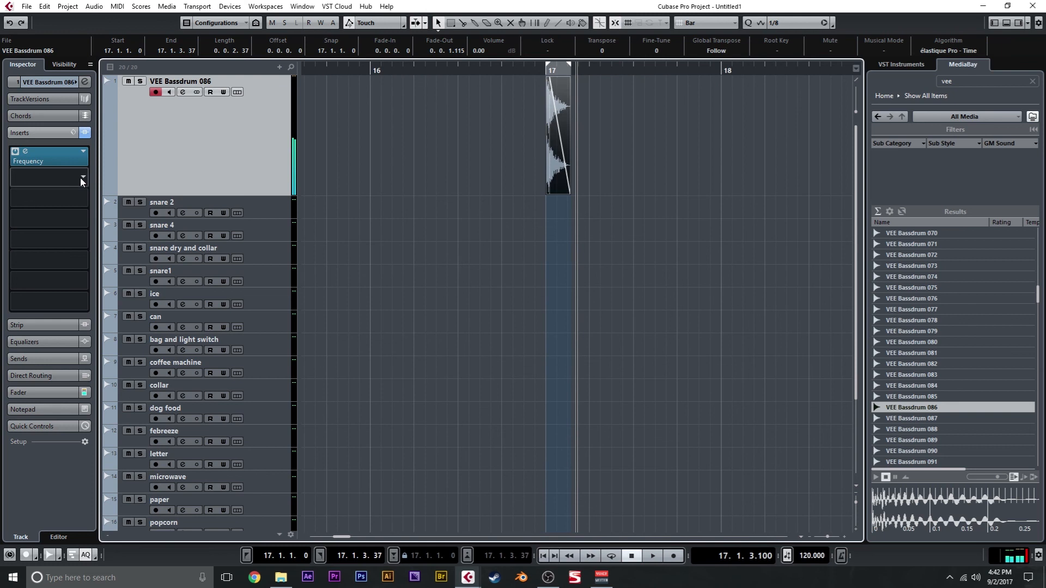
{"action": "left_click", "coordinate": [80, 178]}
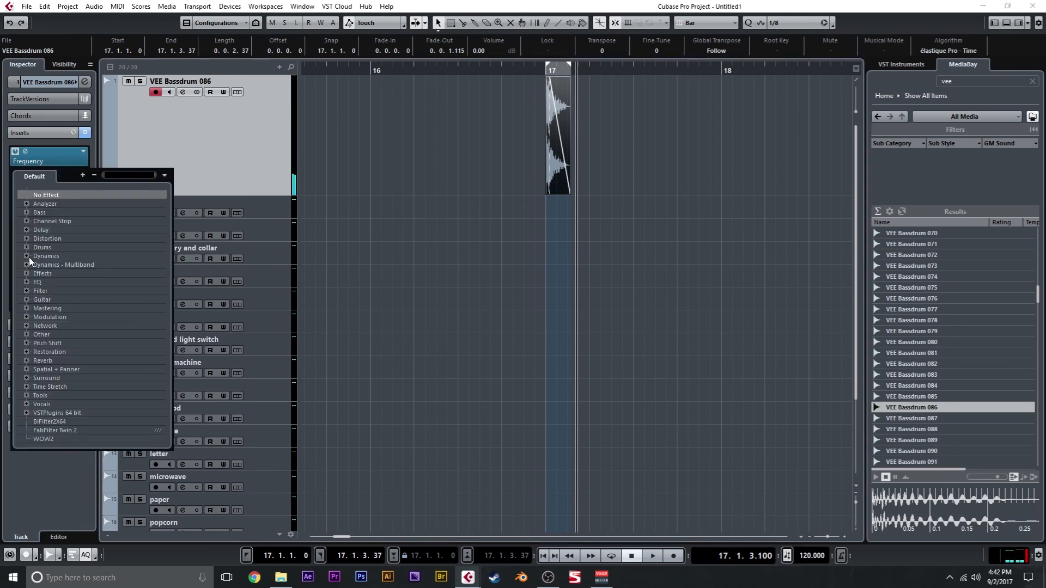
{"action": "left_click", "coordinate": [268, 143]}
Reduce the VEE Bassdrum 086 track to the height of the other tracks and show the whole arrangement
{"action": "left_click_drag", "start_coordinate": [269, 196], "coordinate": [267, 100]}
{"action": "left_click", "coordinate": [467, 144]}
{"action": "key", "text": "g"}
{"action": "key", "text": "g"}
{"action": "key", "text": "g"}
{"action": "key", "text": "g"}
{"action": "key", "text": "g"}
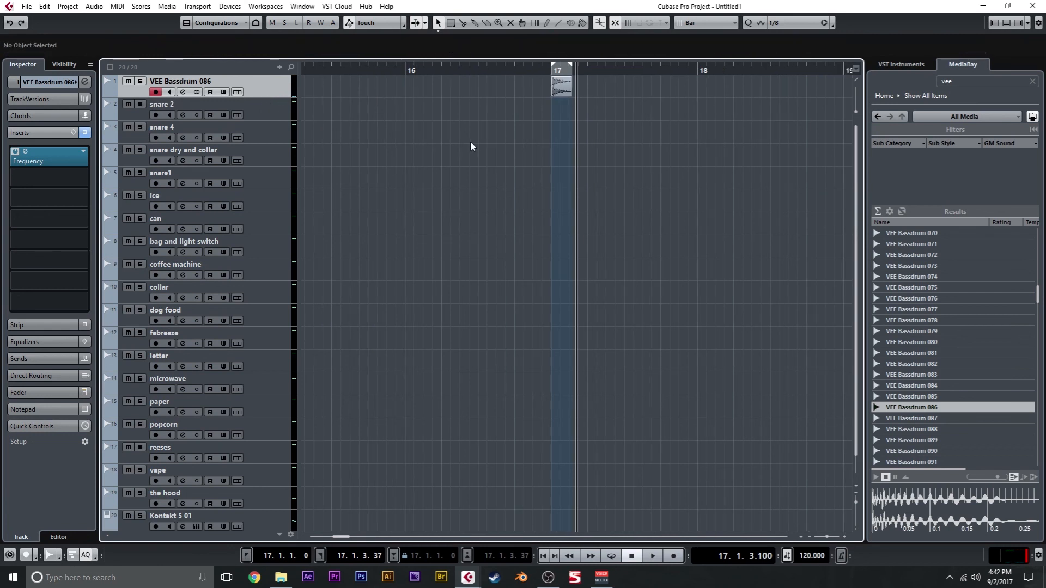
{"action": "key", "text": "g"}
{"action": "key", "text": "g"}
{"action": "key", "text": "g"}
{"action": "key", "text": "g"}
{"action": "key", "text": "g"}
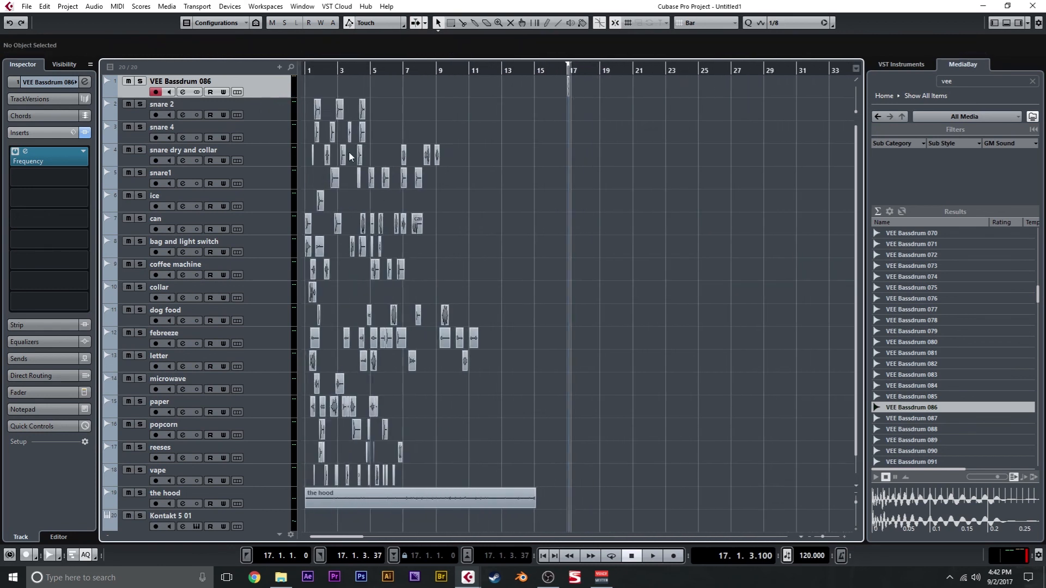
Position the playhead at bar 17 and set the locator range from bar 17 to bar 21
{"action": "key", "text": "h"}
{"action": "key", "text": "h"}
{"action": "key", "text": "h"}
{"action": "key", "text": "h"}
{"action": "key", "text": "h"}
{"action": "left_click", "coordinate": [563, 71]}
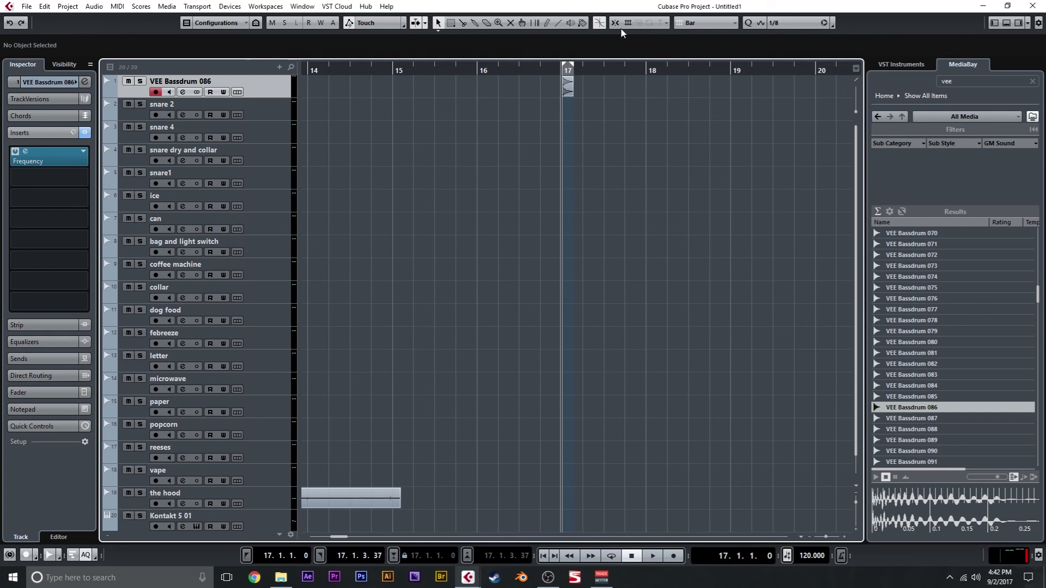
{"action": "mouse_move", "coordinate": [571, 66]}
{"action": "left_mouse_down"}
{"action": "mouse_move", "coordinate": [850, 83]}
{"action": "mouse_move", "coordinate": [744, 86]}
{"action": "left_mouse_up"}
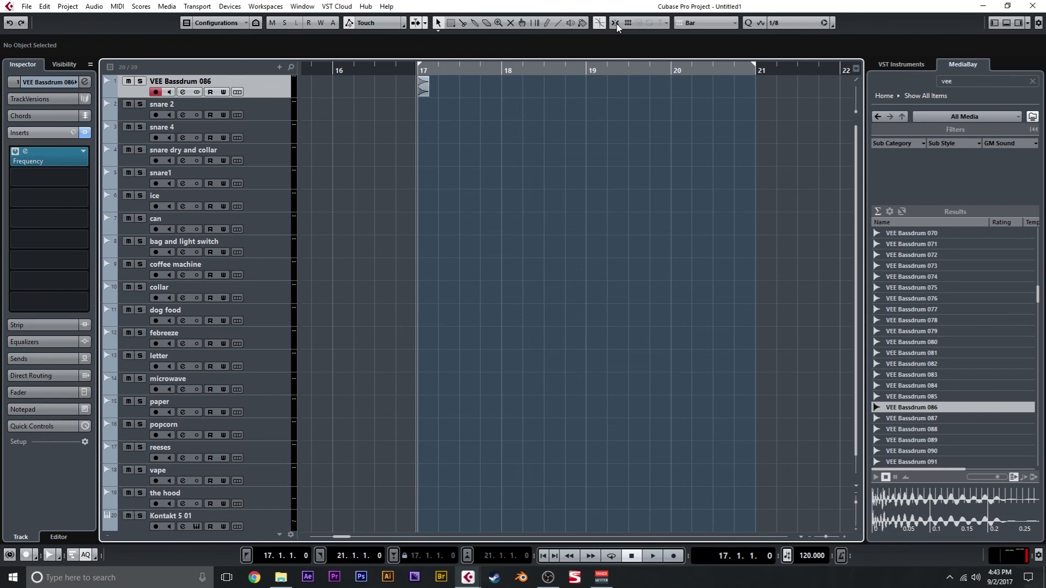
{"action": "key", "text": "g"}
{"action": "key", "text": "g"}
{"action": "key", "text": "g"}
{"action": "key", "text": "g"}
{"action": "key", "text": "g"}
{"action": "key", "text": "g"}
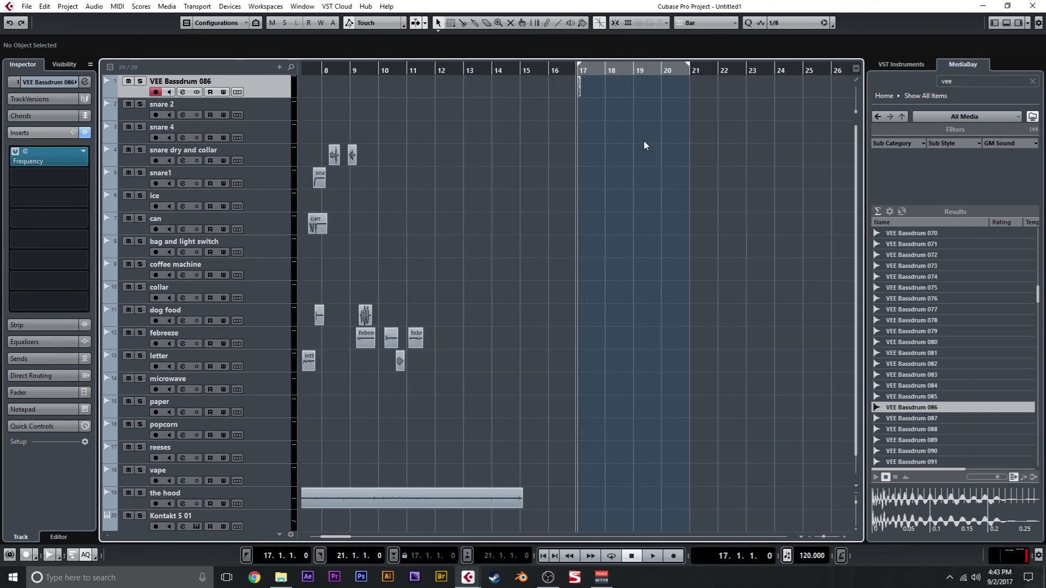
{"action": "key", "text": "h"}
{"action": "key", "text": "h"}
{"action": "key", "text": "h"}
{"action": "key", "text": "h"}
{"action": "key", "text": "h"}
{"action": "key", "text": "h"}
{"action": "key", "text": "h"}
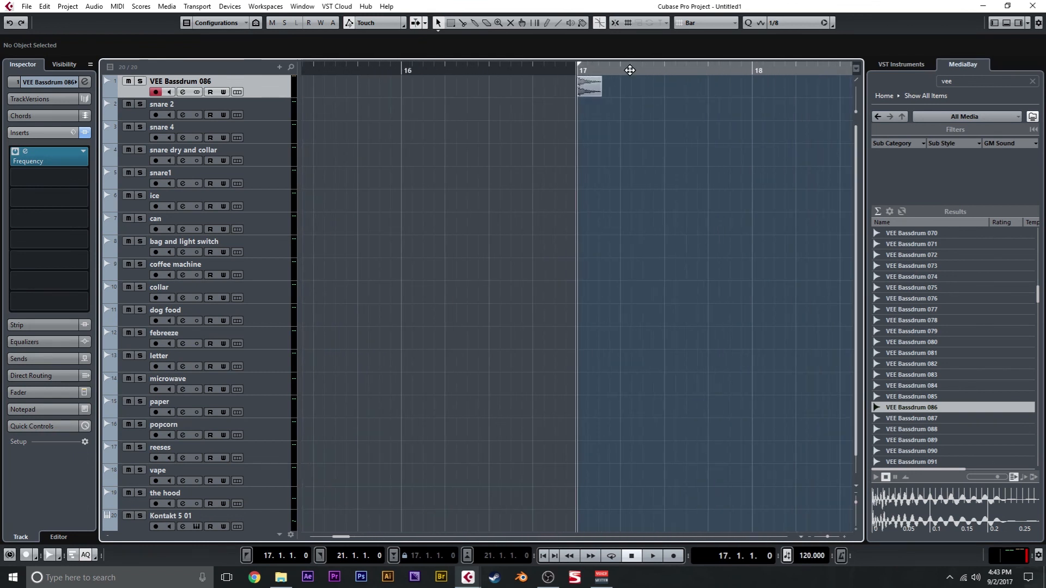
{"action": "left_click_drag", "start_coordinate": [446, 266], "coordinate": [318, 319]}
{"action": "key", "text": "g"}
{"action": "key", "text": "g"}
{"action": "key", "text": "g"}
{"action": "key", "text": "g"}
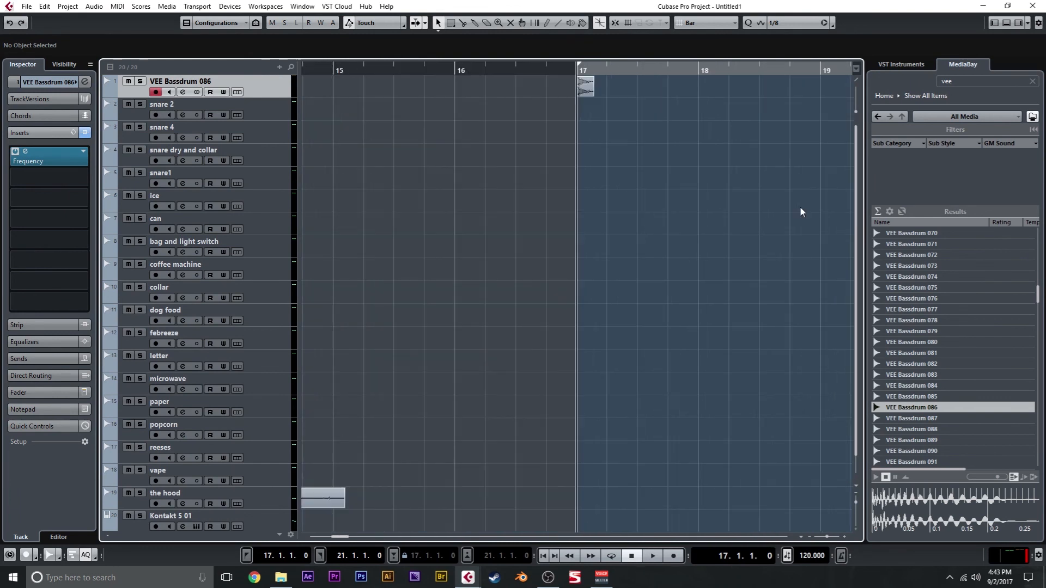
{"action": "left_click_drag", "start_coordinate": [715, 211], "coordinate": [512, 225]}
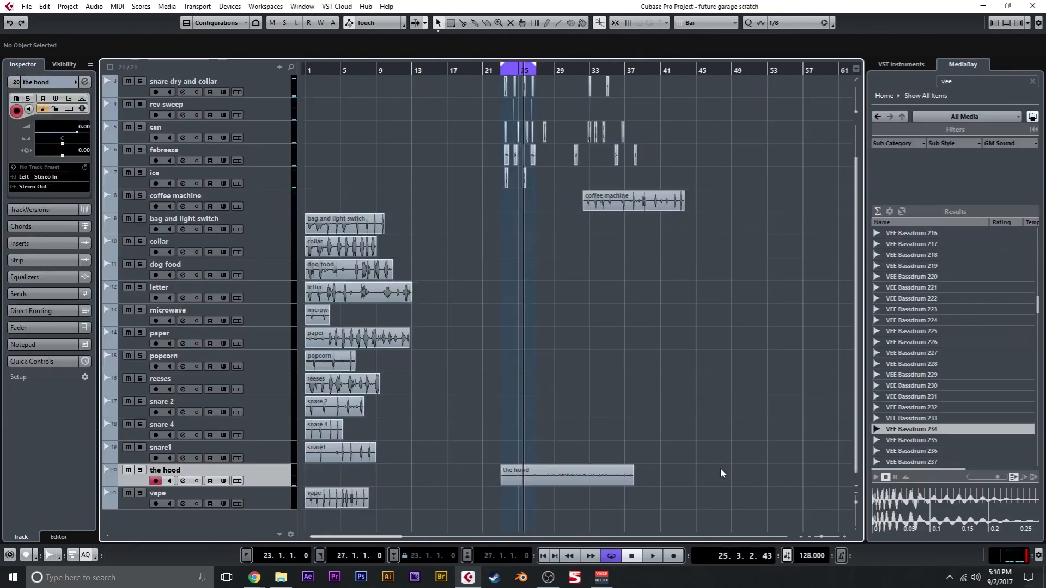
Show the looped beat at bars 23 to 27 up close and place the playhead just before bar 23
{"action": "key", "text": "h"}
{"action": "key", "text": "h"}
{"action": "key", "text": "h"}
{"action": "key", "text": "h"}
{"action": "key", "text": "h"}
{"action": "key", "text": "h"}
{"action": "key", "text": "h"}
{"action": "key", "text": "h"}
{"action": "key", "text": "h"}
{"action": "key", "text": "h"}
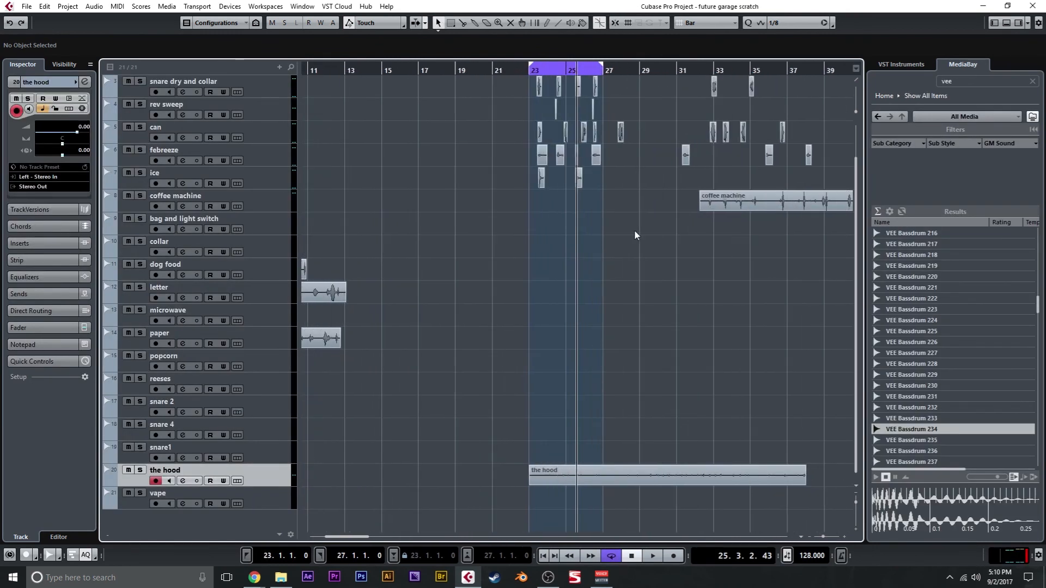
{"action": "key", "text": "h"}
{"action": "key", "text": "h"}
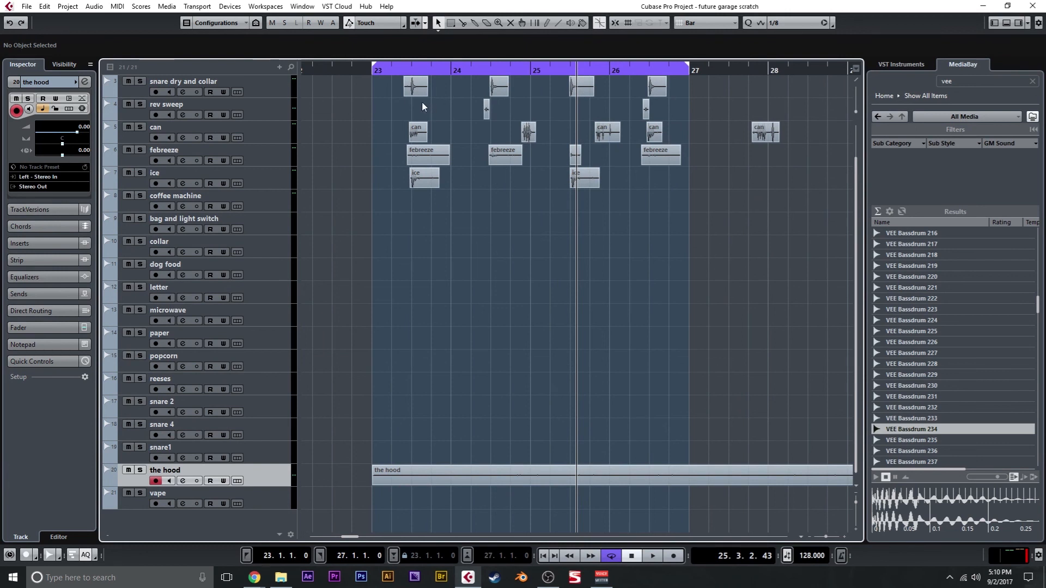
{"action": "scroll", "coordinate": [403, 97], "scroll_direction": "up", "scroll_amount": 2}
{"action": "left_click", "coordinate": [371, 70]}
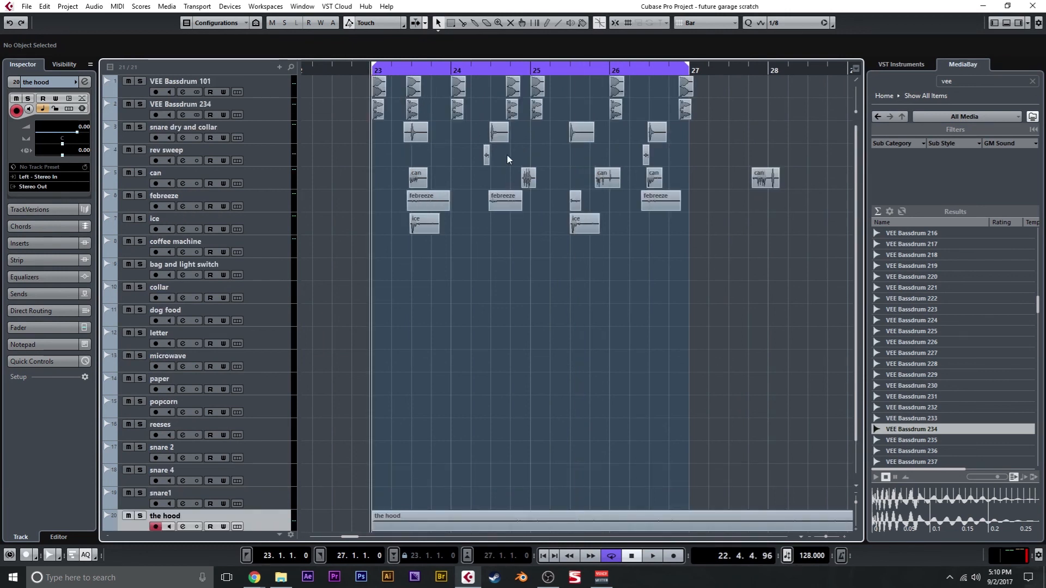
Mute the hood track, select the VEE Bassdrum 101 track and audition the beat loop
{"action": "left_click", "coordinate": [128, 515]}
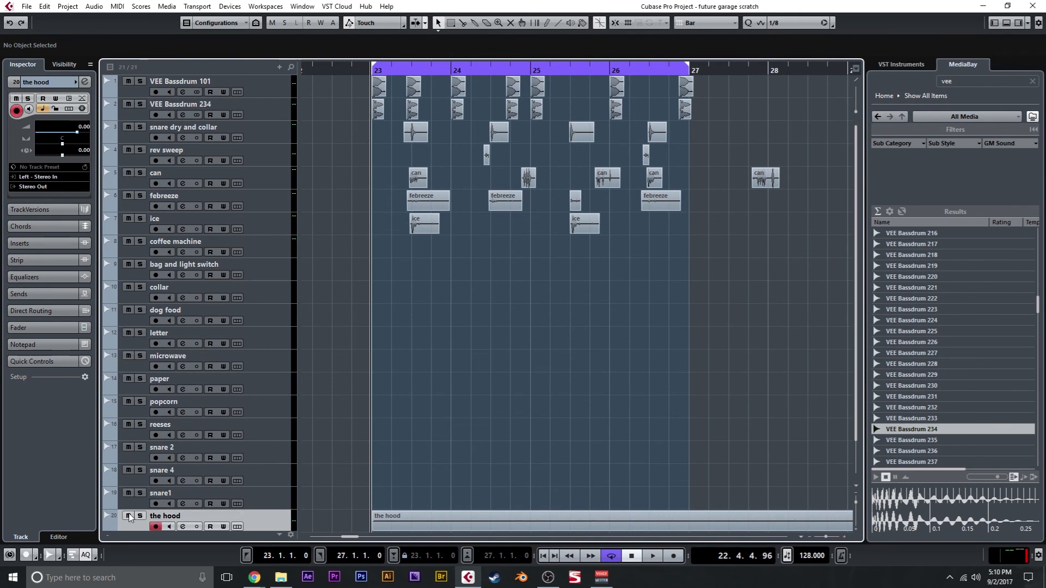
{"action": "left_click", "coordinate": [273, 96]}
{"action": "key", "text": "space"}
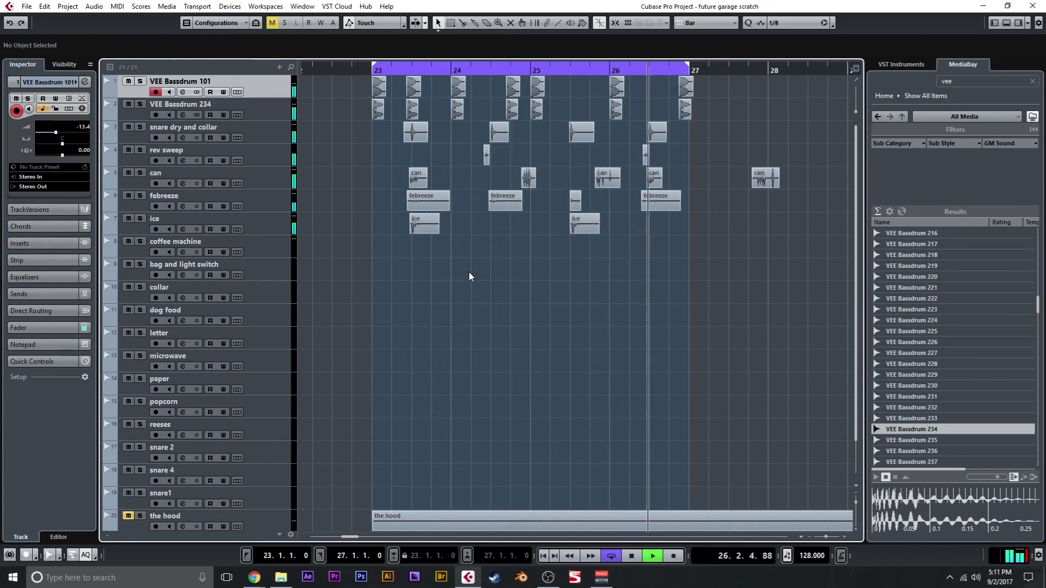
{"action": "key", "text": "space"}
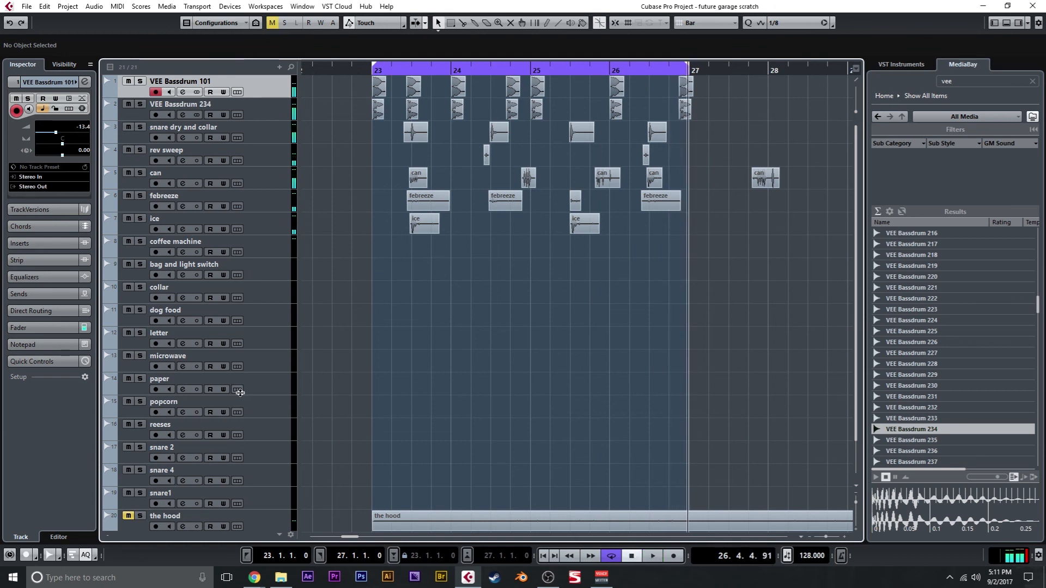
Unmute the hood track and audition the loop with it from shortly before bar 23
{"action": "left_click", "coordinate": [129, 517]}
{"action": "left_click", "coordinate": [237, 519]}
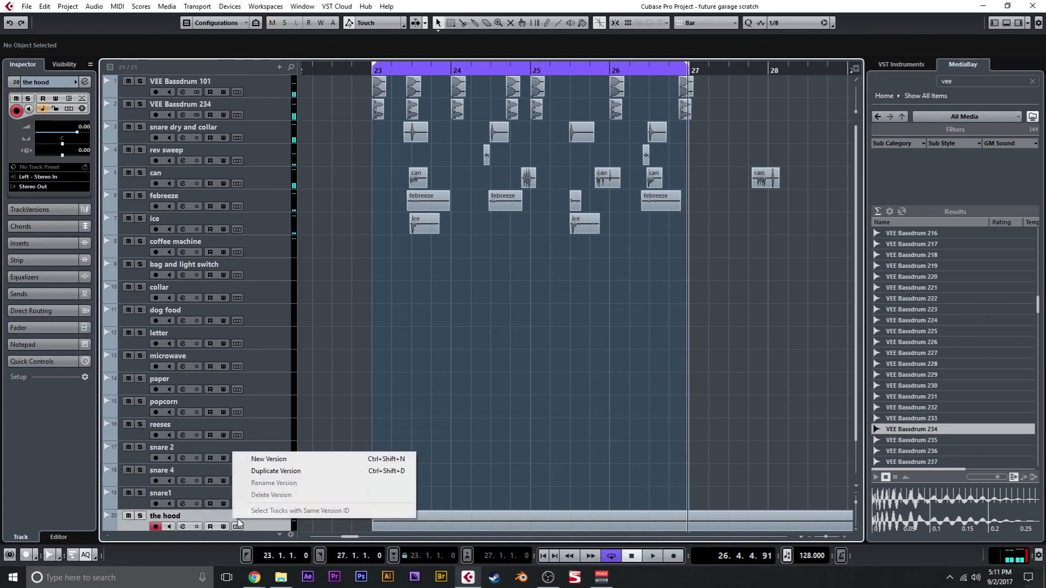
{"action": "left_click", "coordinate": [279, 387]}
{"action": "scroll", "coordinate": [256, 500], "scroll_direction": "down", "scroll_amount": 2}
{"action": "scroll", "coordinate": [272, 468], "scroll_direction": "up", "scroll_amount": 2}
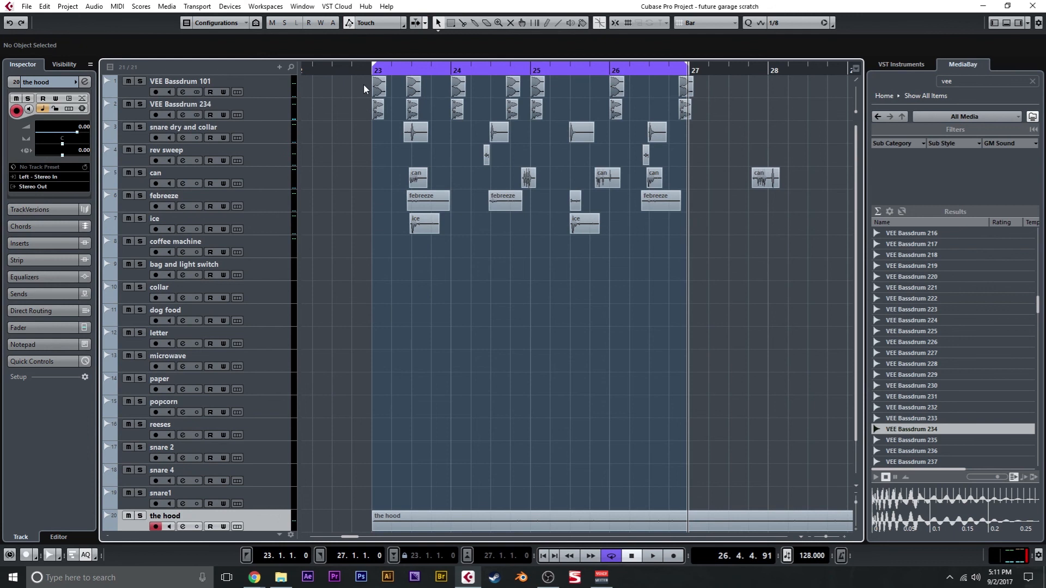
{"action": "left_click", "coordinate": [337, 73]}
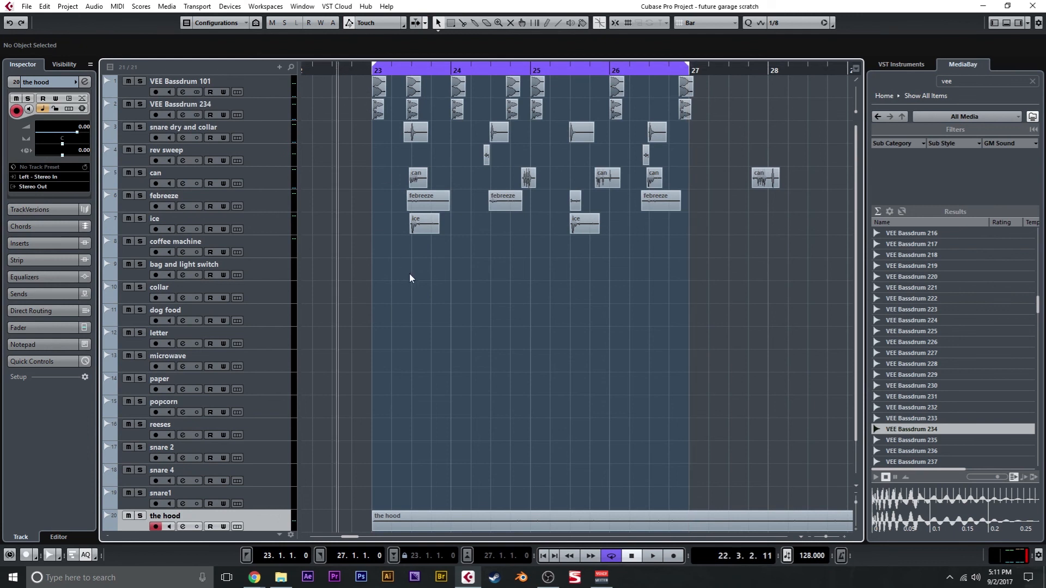
{"action": "key", "text": "space"}
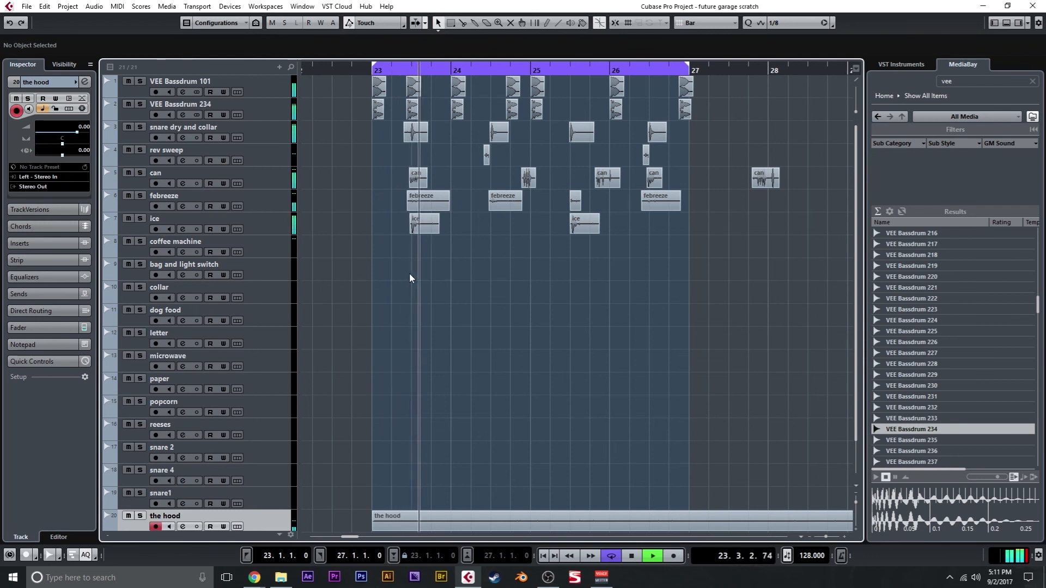
{"action": "key", "text": "space"}
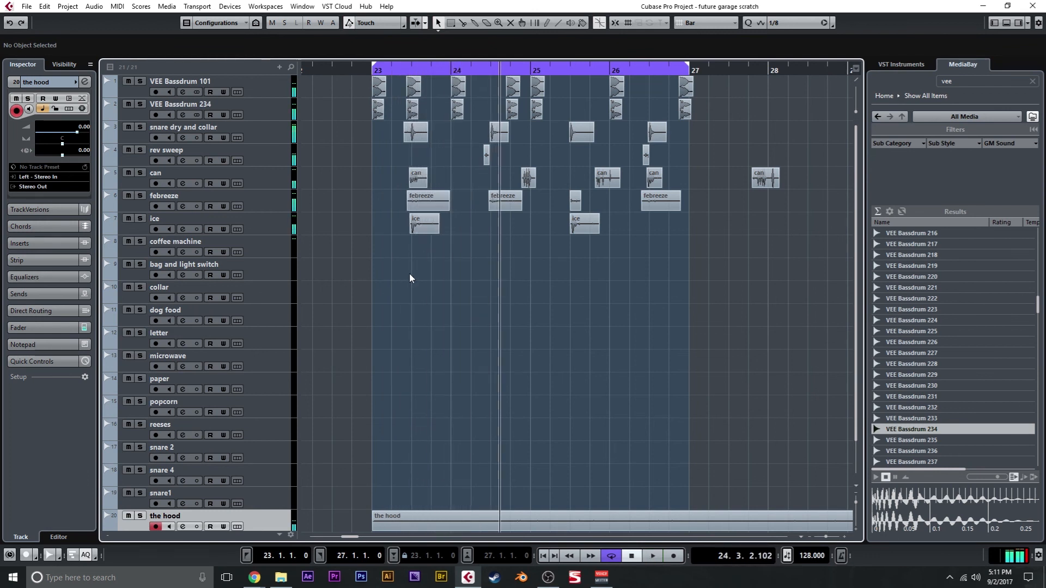
Examine how the drum and household clips are arranged across bars 23 to 27 and return the playhead to just before bar 23
{"action": "scroll", "coordinate": [466, 212], "scroll_direction": "down", "scroll_amount": 2}
{"action": "key", "text": "g"}
{"action": "key", "text": "g"}
{"action": "key", "text": "g"}
{"action": "key", "text": "g"}
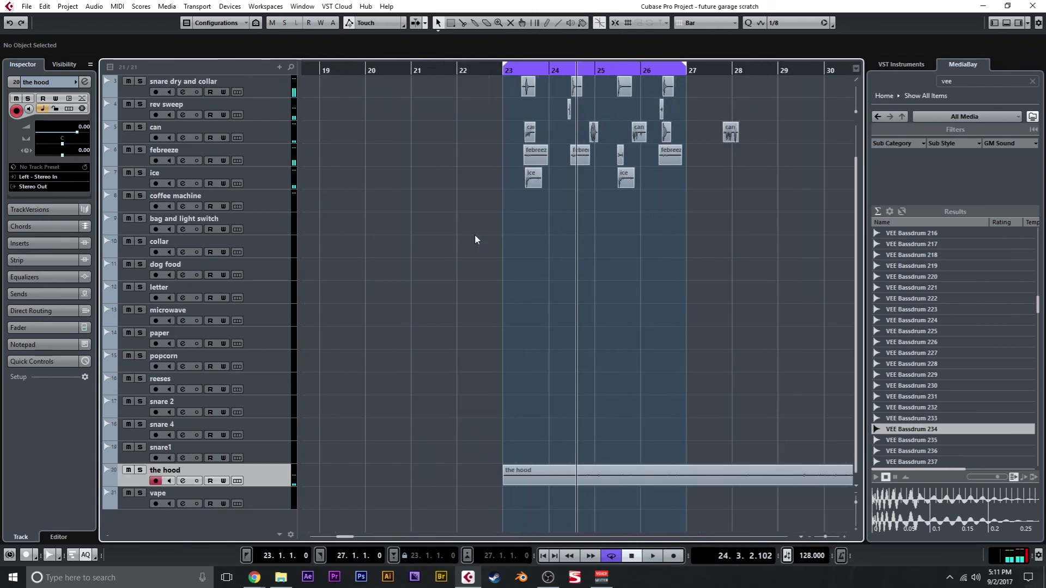
{"action": "scroll", "coordinate": [485, 263], "scroll_direction": "up", "scroll_amount": 2}
{"action": "scroll", "coordinate": [490, 264], "scroll_direction": "down", "scroll_amount": 2}
{"action": "scroll", "coordinate": [515, 258], "scroll_direction": "up", "scroll_amount": 2}
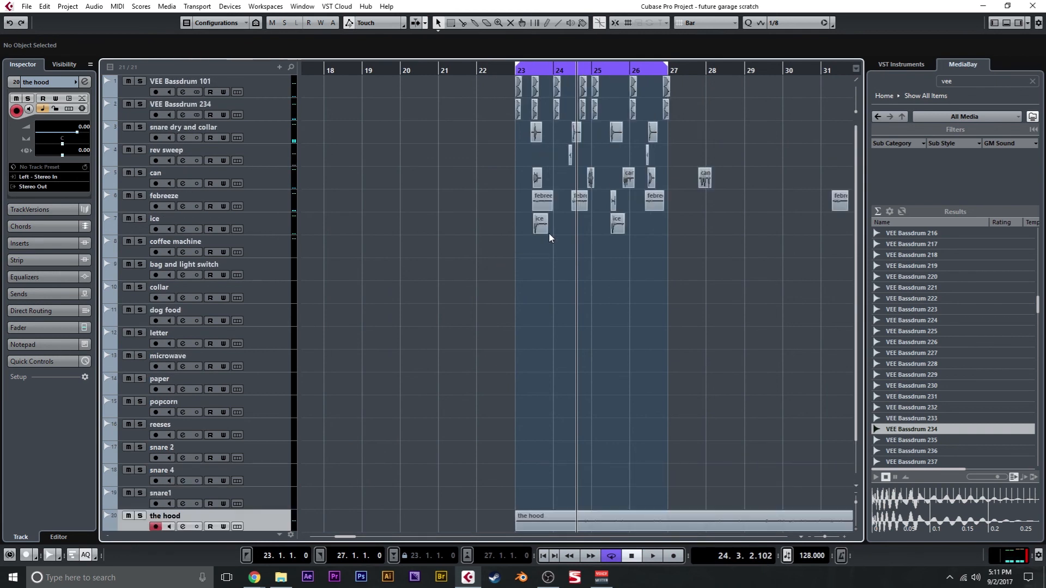
{"action": "key", "text": "h"}
{"action": "key", "text": "h"}
{"action": "scroll", "coordinate": [529, 259], "scroll_direction": "down", "scroll_amount": 2}
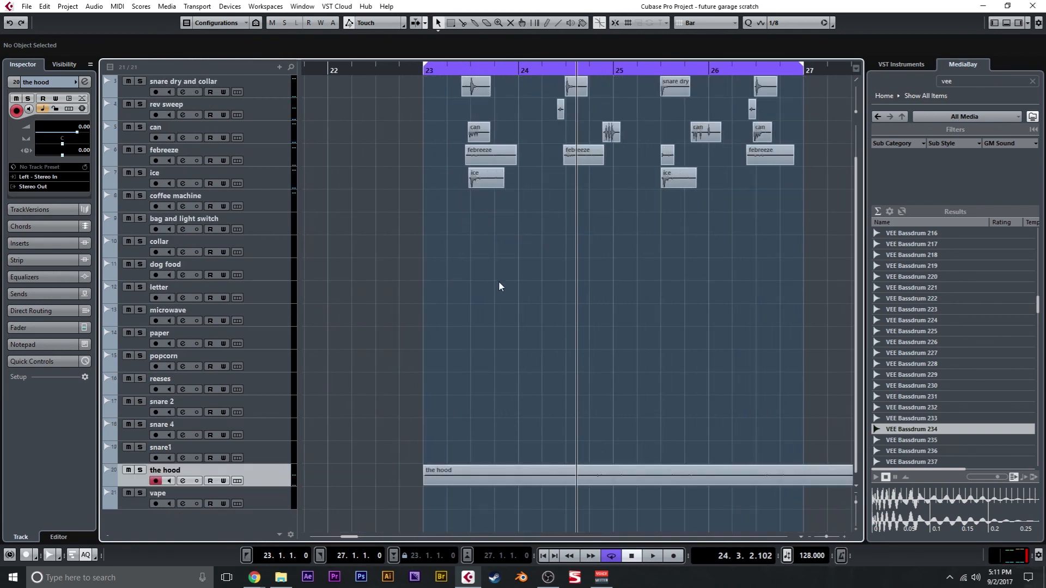
{"action": "key", "text": "g"}
{"action": "scroll", "coordinate": [498, 281], "scroll_direction": "up", "scroll_amount": 2}
{"action": "left_click", "coordinate": [486, 70]}
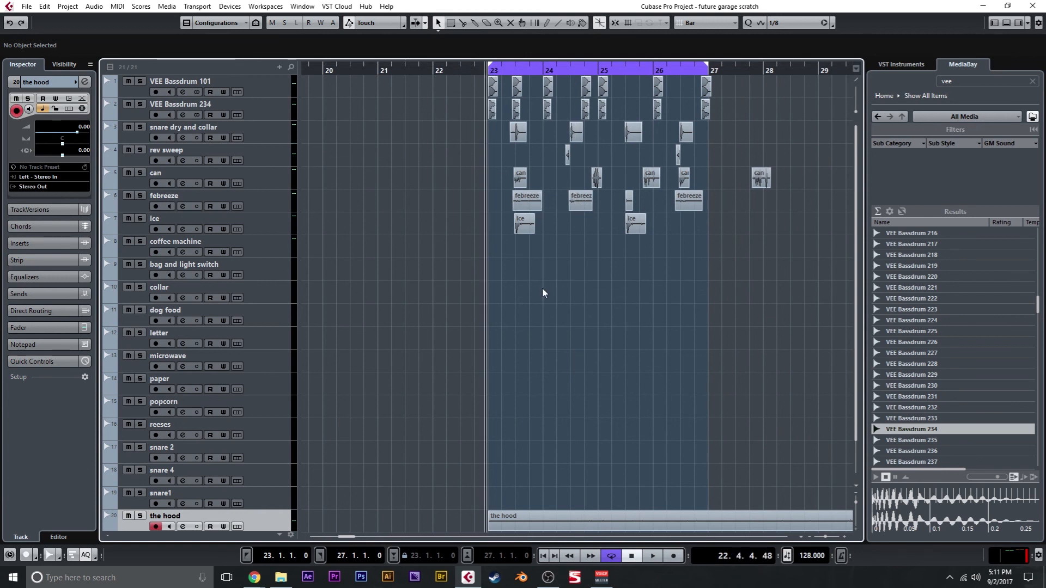
{"action": "key", "text": "h"}
{"action": "key", "text": "h"}
{"action": "scroll", "coordinate": [704, 303], "scroll_direction": "down", "scroll_amount": 1}
{"action": "left_click_drag", "start_coordinate": [704, 303], "coordinate": [506, 371]}
{"action": "scroll", "coordinate": [505, 372], "scroll_direction": "down", "scroll_amount": 1}
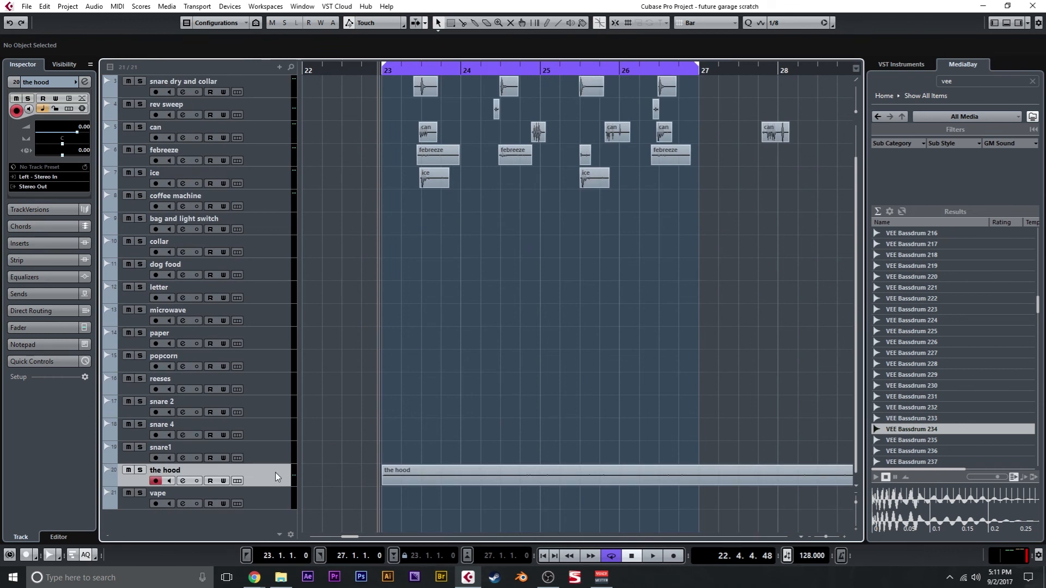
Examine the unused household recordings in the full arrangement, selecting the letter, paper and reeses tracks in turn
{"action": "left_click", "coordinate": [289, 299]}
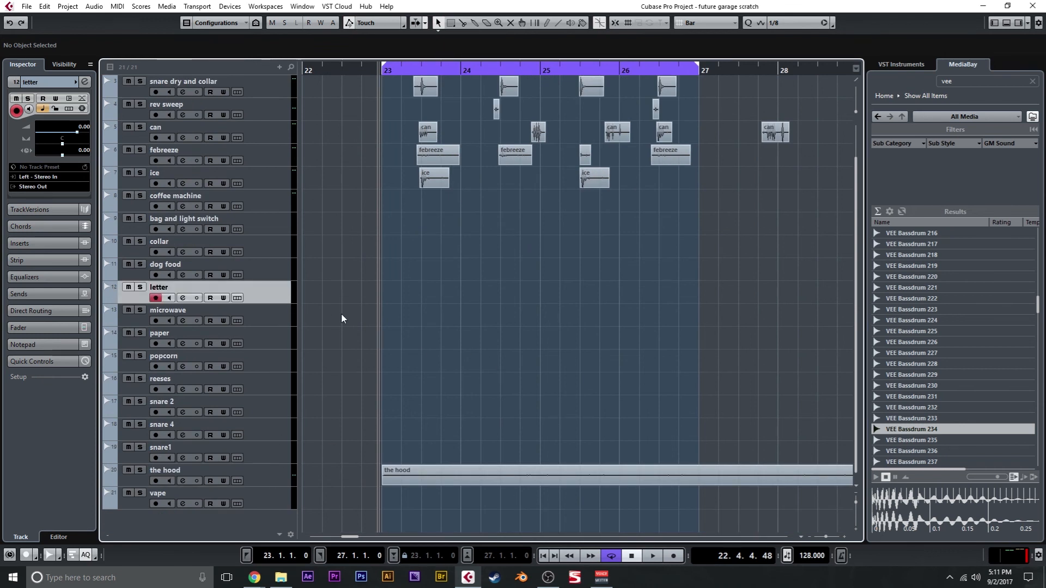
{"action": "key", "text": "g"}
{"action": "key", "text": "g"}
{"action": "key", "text": "g"}
{"action": "key", "text": "g"}
{"action": "key", "text": "g"}
{"action": "key", "text": "g"}
{"action": "key", "text": "g"}
{"action": "key", "text": "g"}
{"action": "key", "text": "g"}
{"action": "key", "text": "g"}
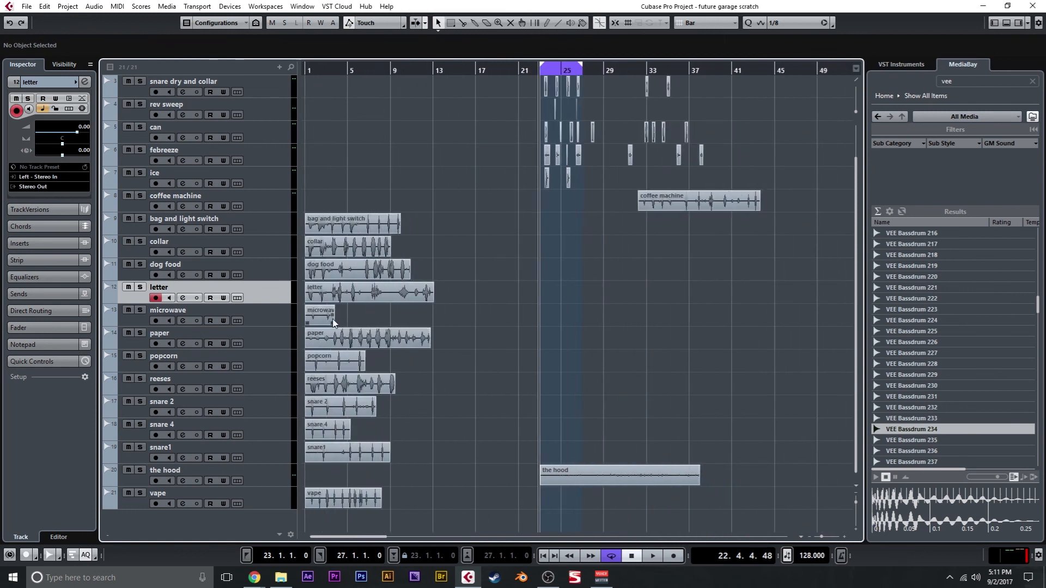
{"action": "left_click", "coordinate": [273, 337]}
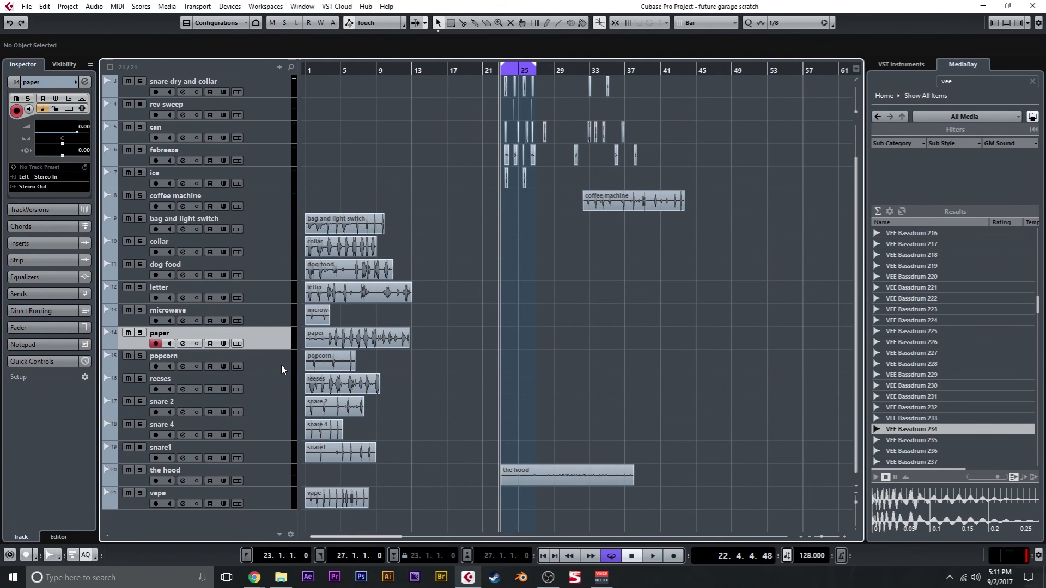
{"action": "left_click", "coordinate": [281, 385]}
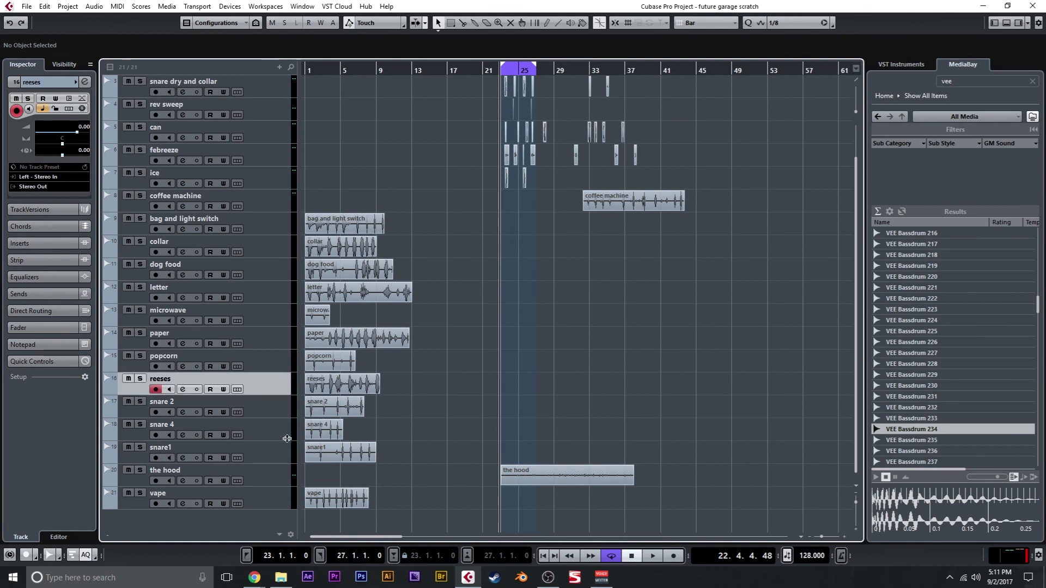
Move the vape track above the hood and add one Groove Agent SE instrument track routed to Stereo Out
{"action": "left_click_drag", "start_coordinate": [277, 492], "coordinate": [280, 465]}
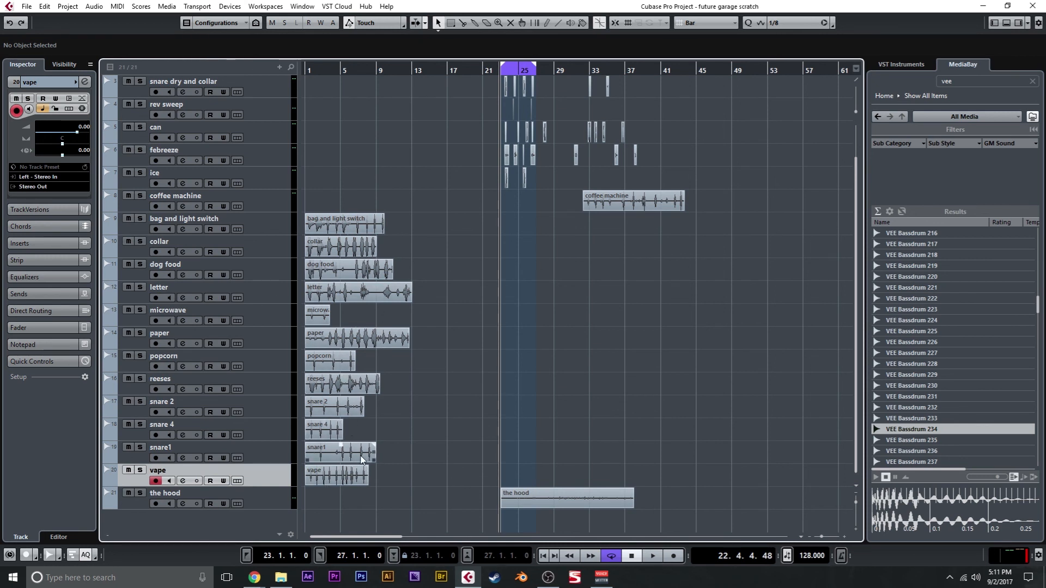
{"action": "right_click", "coordinate": [271, 523]}
{"action": "left_click", "coordinate": [305, 289]}
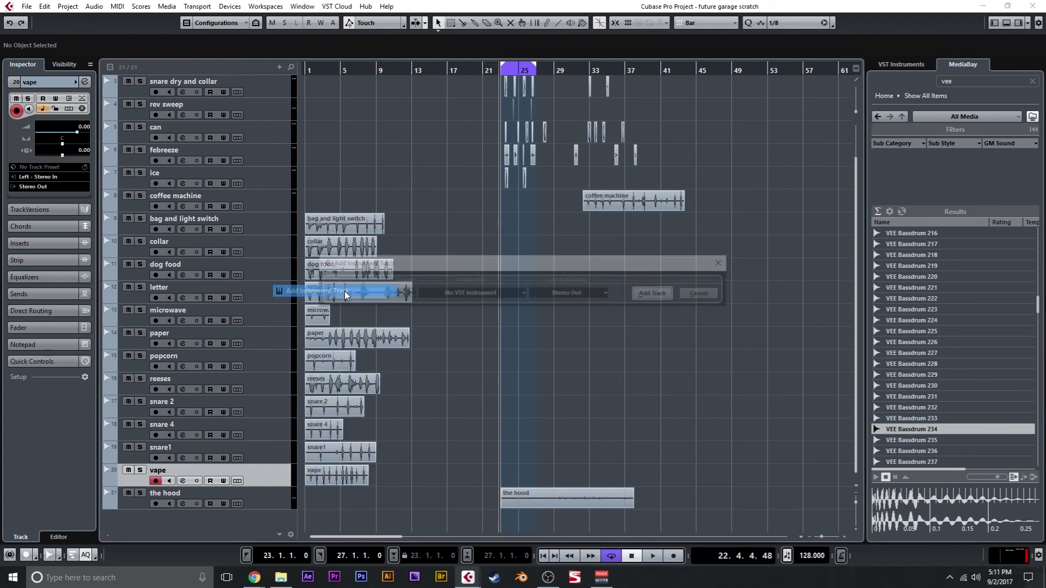
{"action": "left_click", "coordinate": [435, 294]}
{"action": "left_click", "coordinate": [465, 343]}
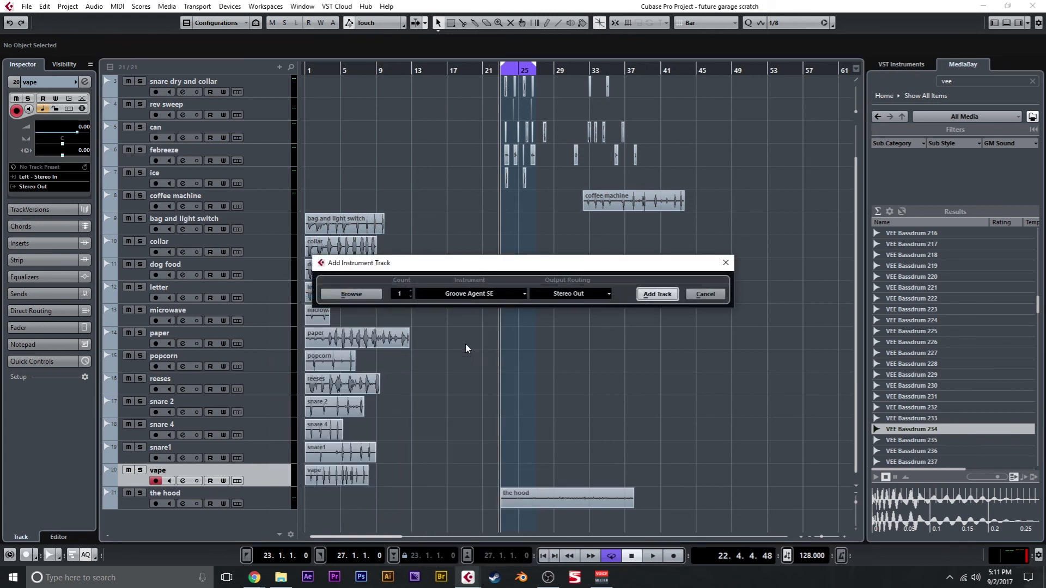
{"action": "left_click", "coordinate": [657, 294]}
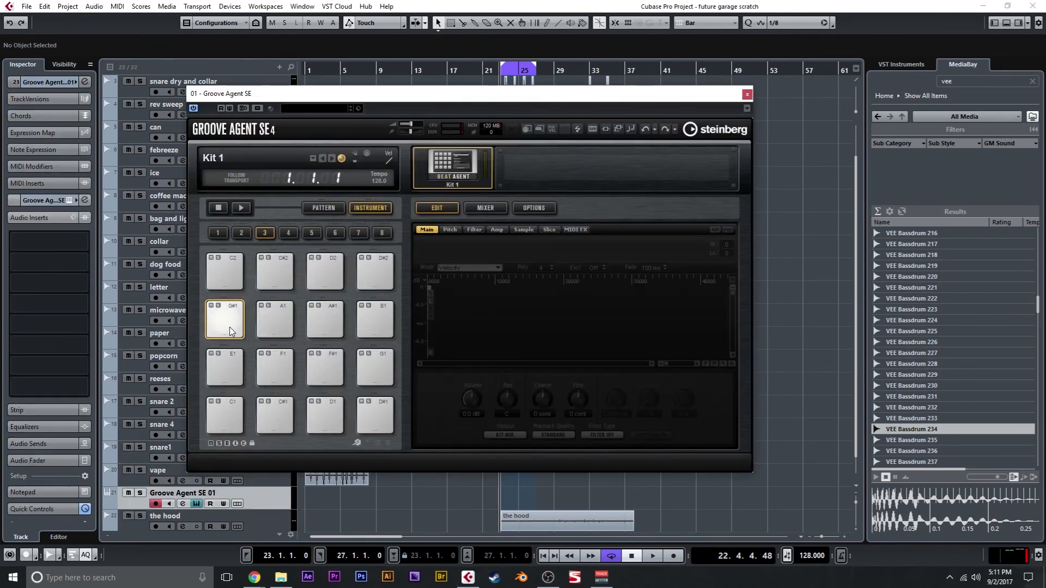
{"action": "left_click", "coordinate": [335, 306]}
{"action": "left_click", "coordinate": [375, 273]}
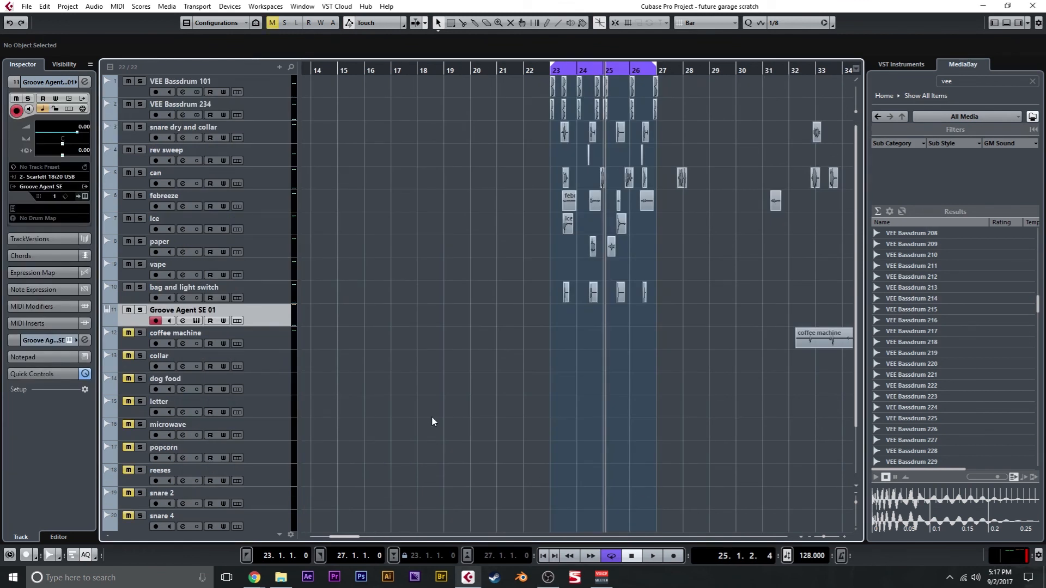
Open the Groove Agent SE 01 instrument and audition the paper samples on pads G#1, A1 and A#1
{"action": "left_click", "coordinate": [197, 320]}
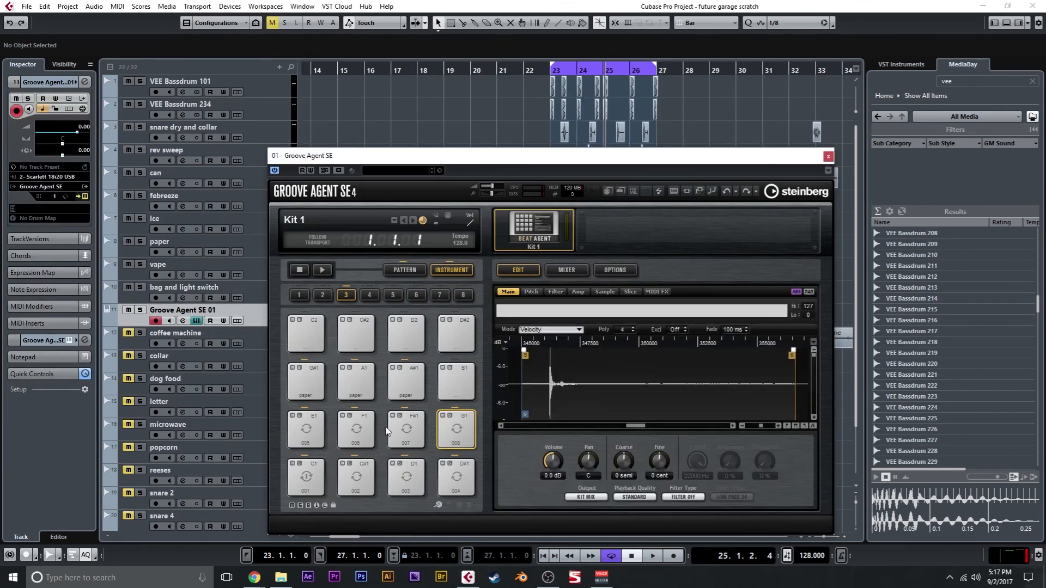
{"action": "left_click", "coordinate": [305, 383]}
{"action": "left_click", "coordinate": [355, 383]}
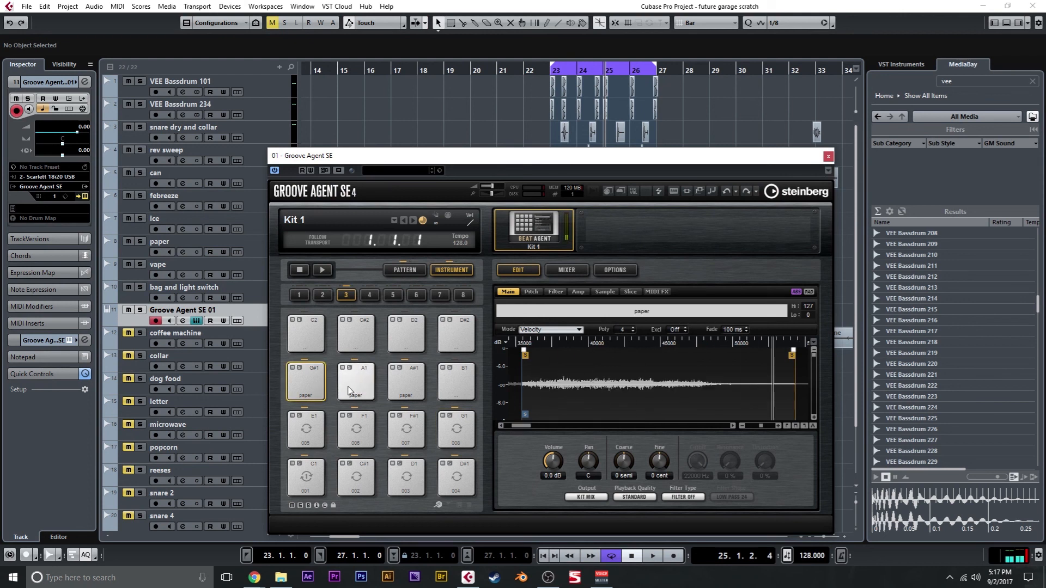
{"action": "left_click", "coordinate": [405, 388]}
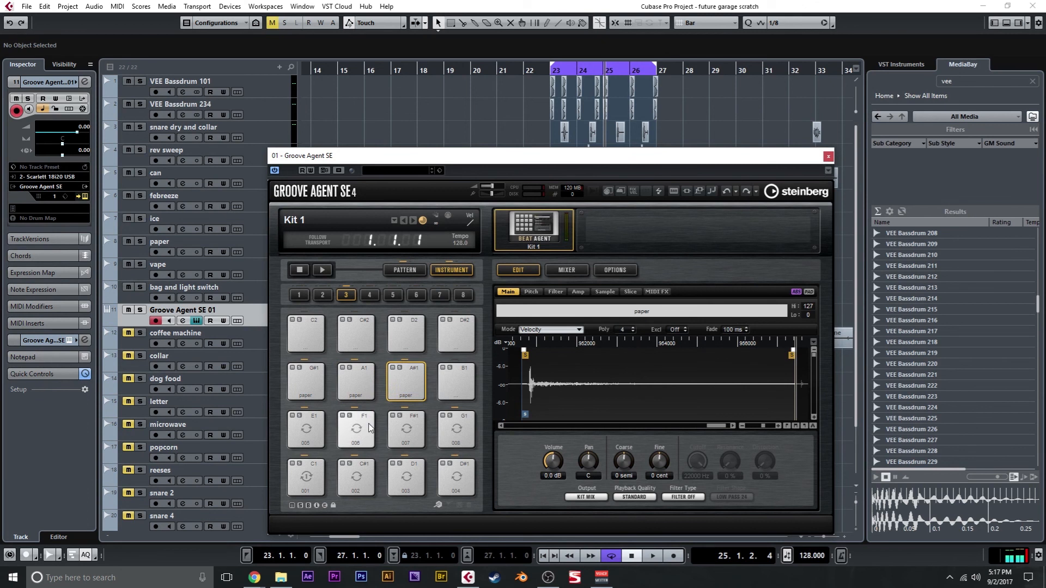
Audition the sliced samples on Groove Agent pads 001, 005, 006 and 007
{"action": "left_click", "coordinate": [307, 481]}
{"action": "left_click", "coordinate": [309, 436]}
{"action": "left_click", "coordinate": [357, 433]}
{"action": "left_click", "coordinate": [406, 435]}
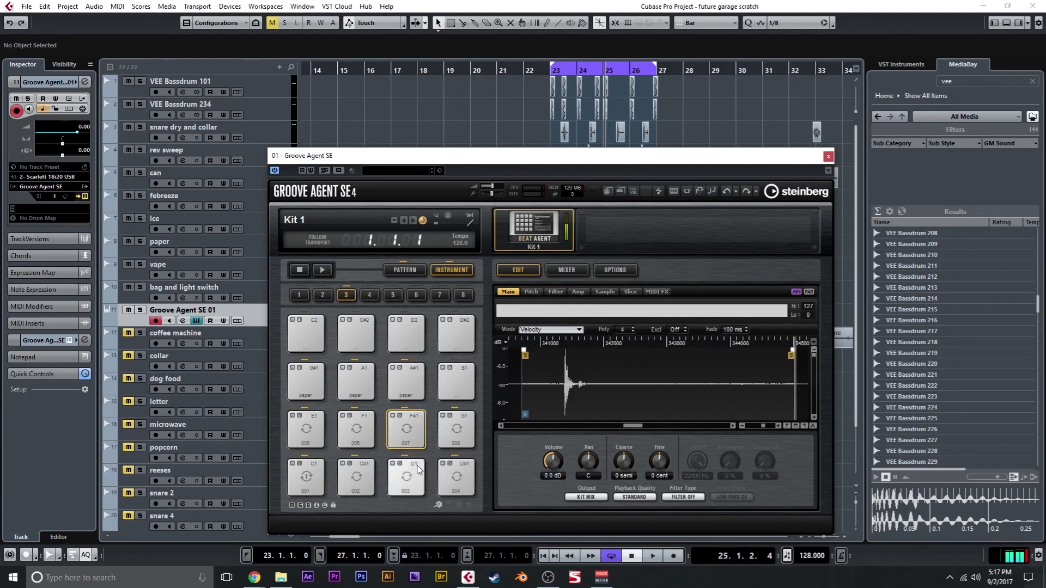
Audition the sliced samples on Groove Agent pads 003, 004 and 008
{"action": "left_click", "coordinate": [410, 472]}
{"action": "left_click", "coordinate": [455, 436]}
{"action": "left_click", "coordinate": [459, 467]}
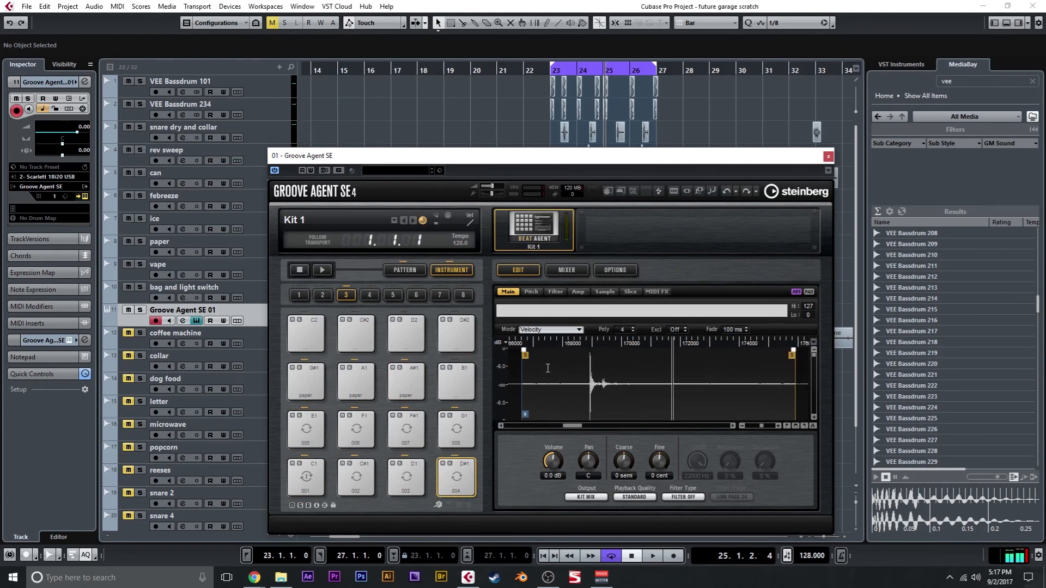
Trim the silence before the hits on pads 001 to 004 by moving their sample start markers toward the transients
{"action": "left_click", "coordinate": [312, 477]}
{"action": "left_click_drag", "start_coordinate": [527, 354], "coordinate": [538, 355]}
{"action": "left_click", "coordinate": [357, 474]}
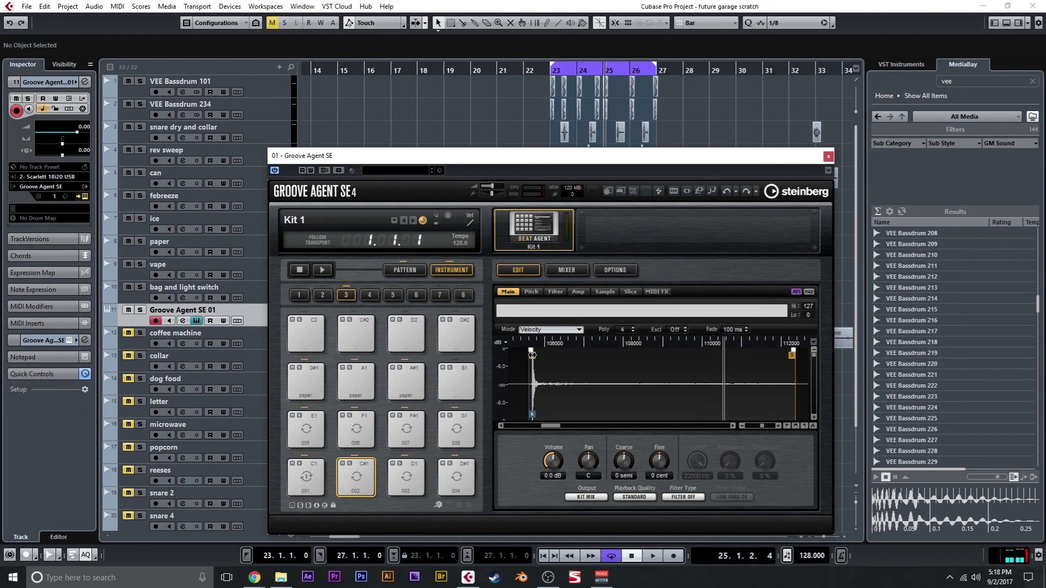
{"action": "left_click", "coordinate": [419, 467]}
{"action": "left_click_drag", "start_coordinate": [524, 357], "coordinate": [588, 360]}
{"action": "left_click", "coordinate": [452, 472]}
Trim the silence before the hits on pads 005 to 008 by moving their sample start markers later
{"action": "left_click", "coordinate": [306, 429]}
{"action": "left_click_drag", "start_coordinate": [524, 355], "coordinate": [542, 355]}
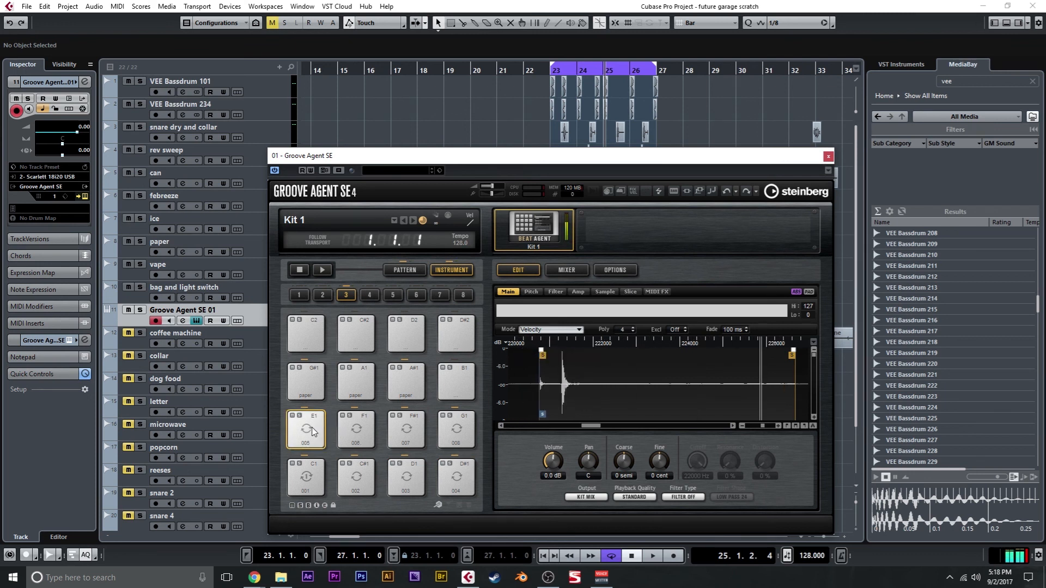
{"action": "left_click", "coordinate": [363, 429]}
{"action": "mouse_move", "coordinate": [524, 355]}
{"action": "left_mouse_down"}
{"action": "mouse_move", "coordinate": [564, 355]}
{"action": "mouse_move", "coordinate": [535, 355]}
{"action": "mouse_move", "coordinate": [551, 357]}
{"action": "left_mouse_up"}
{"action": "left_click", "coordinate": [404, 440]}
{"action": "left_click", "coordinate": [454, 428]}
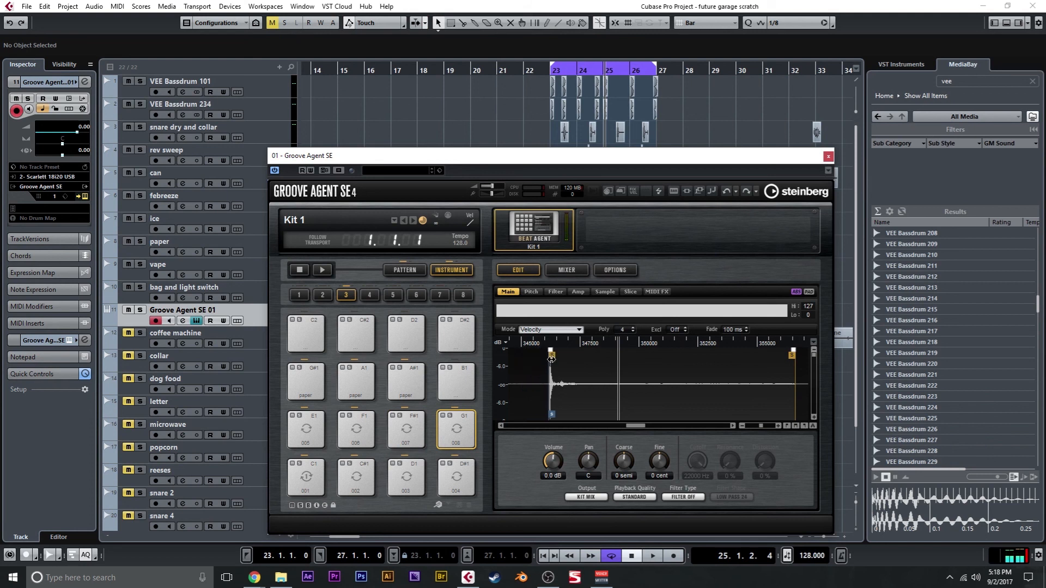
Audition the paper samples on pads G#1 and A1
{"action": "left_click", "coordinate": [298, 384]}
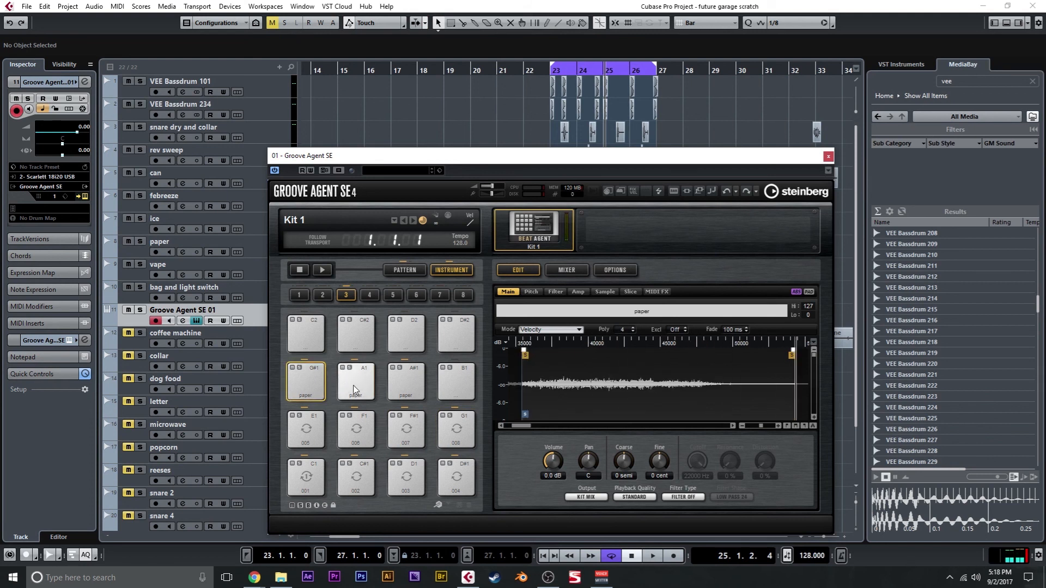
{"action": "left_click", "coordinate": [372, 380]}
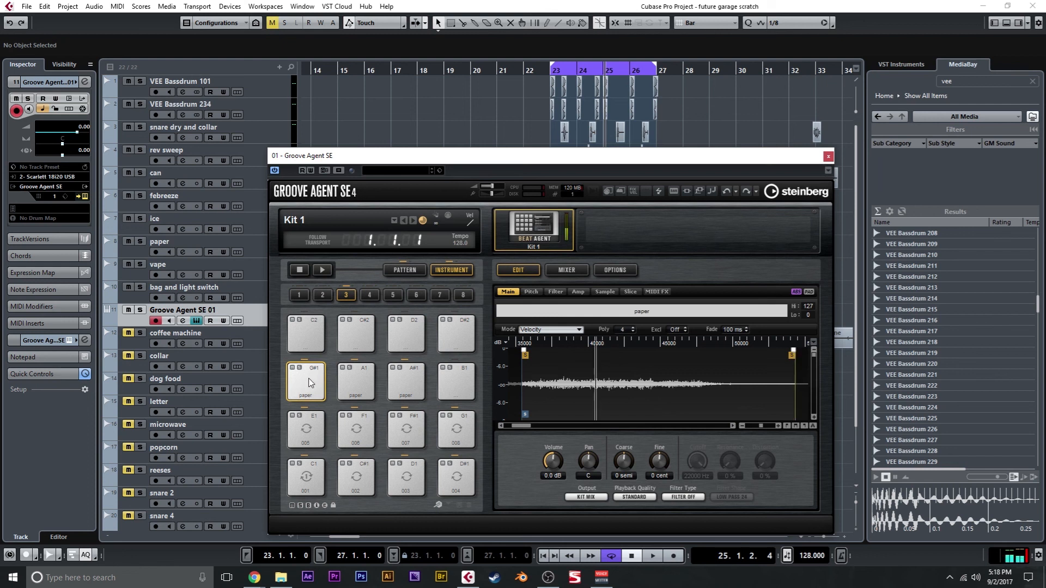
{"action": "left_click", "coordinate": [312, 387]}
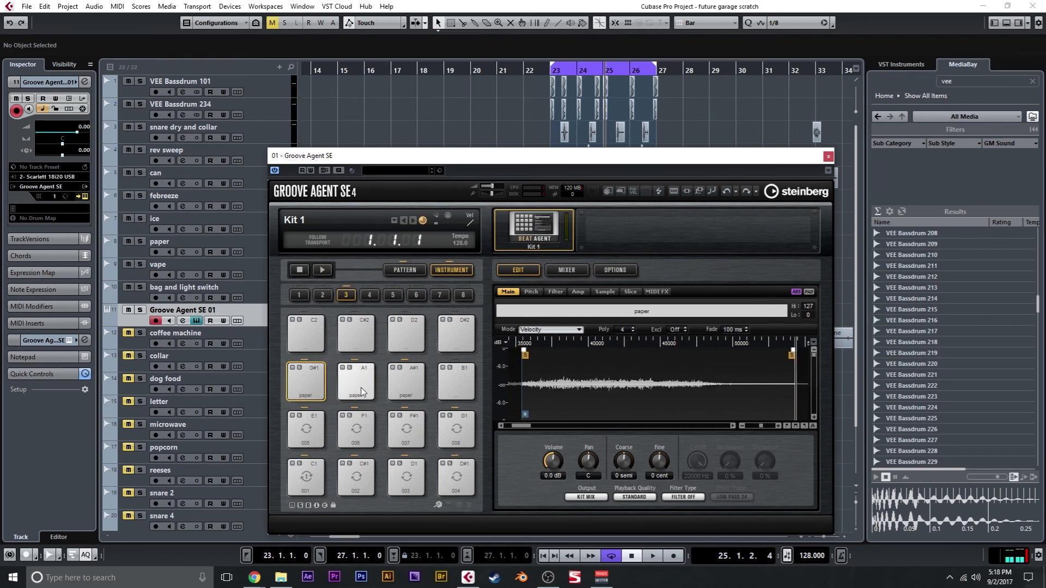
Shape the amp envelope of paper pad G#1 into a decay with time 345 ms, curve -10.0 and level 0 %
{"action": "left_click", "coordinate": [578, 293]}
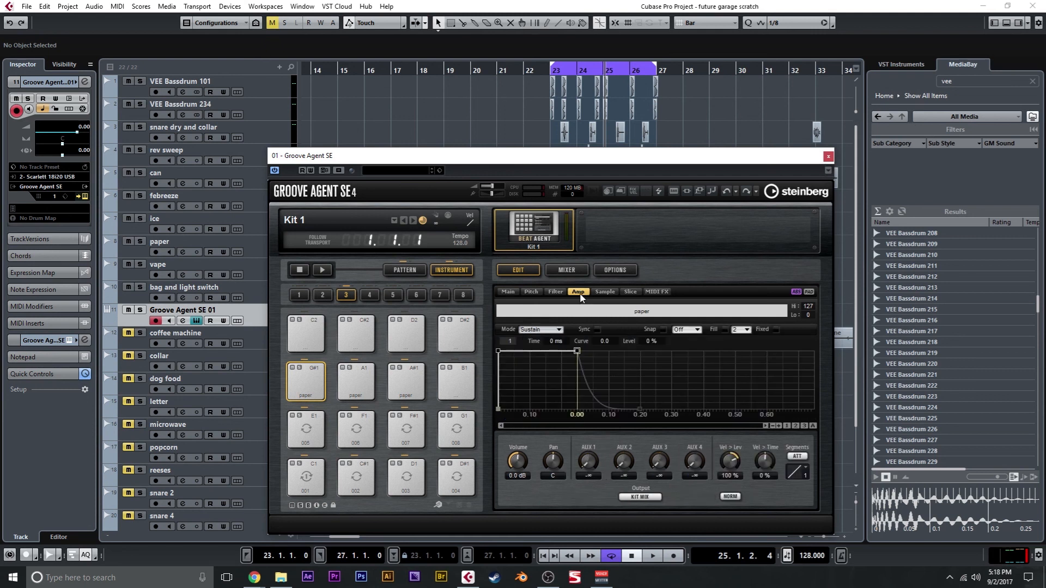
{"action": "left_click_drag", "start_coordinate": [576, 353], "coordinate": [563, 425]}
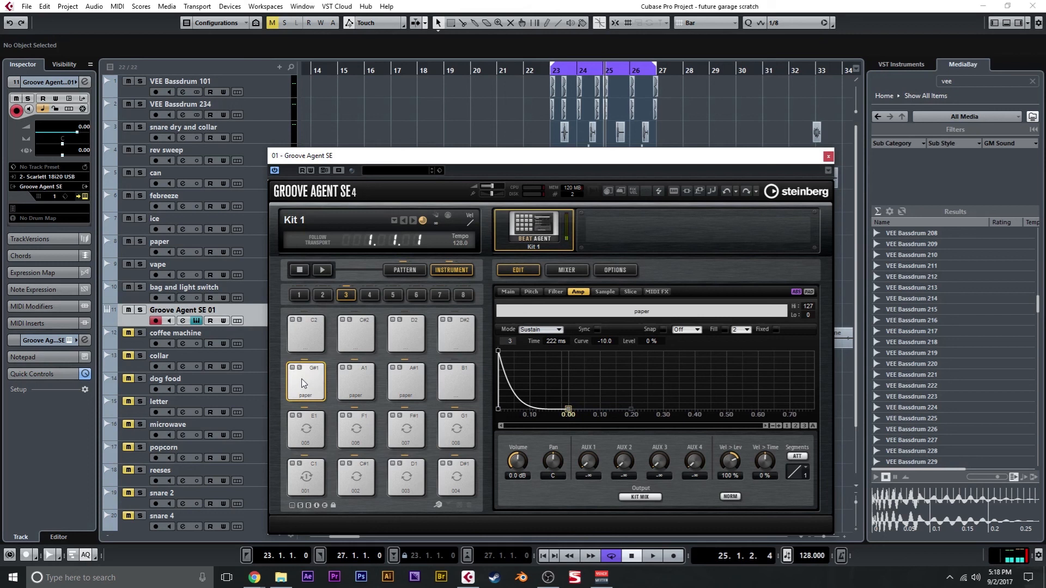
{"action": "left_click_drag", "start_coordinate": [568, 409], "coordinate": [596, 397]}
{"action": "left_click", "coordinate": [316, 390]}
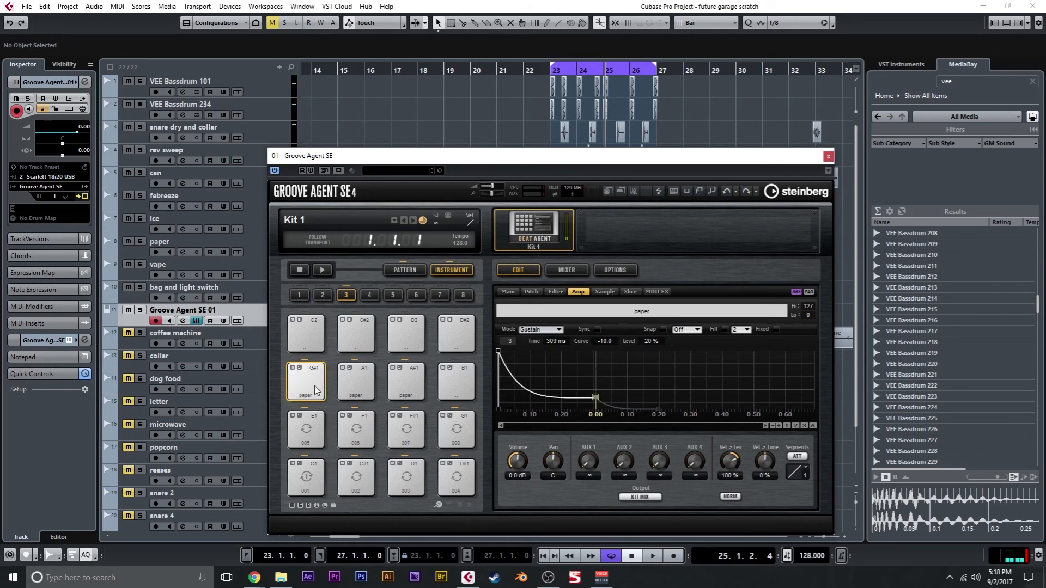
{"action": "left_click_drag", "start_coordinate": [595, 397], "coordinate": [569, 409]}
{"action": "left_click", "coordinate": [307, 384]}
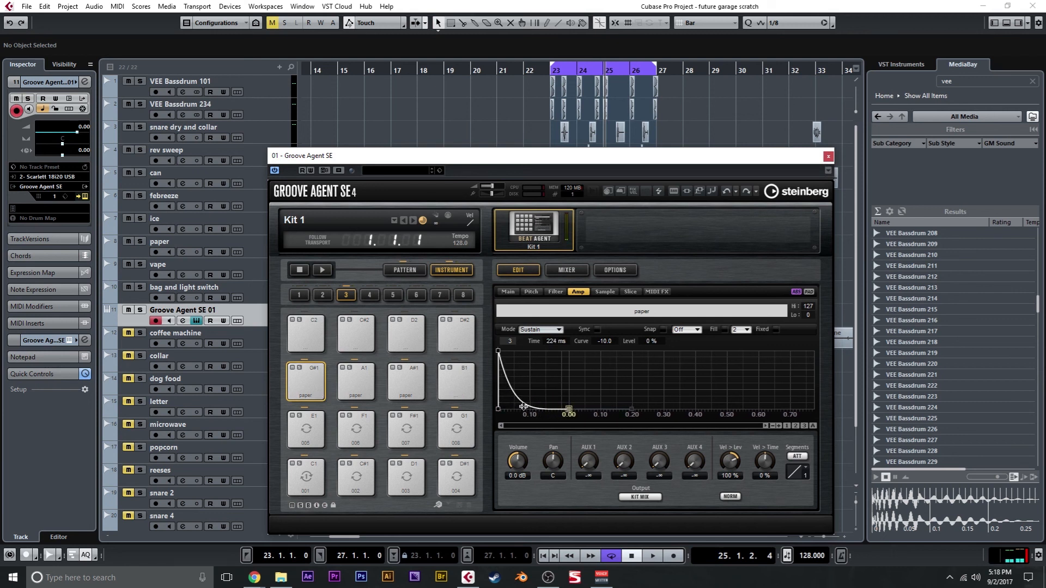
{"action": "left_click_drag", "start_coordinate": [569, 410], "coordinate": [607, 411]}
{"action": "left_click", "coordinate": [290, 378]}
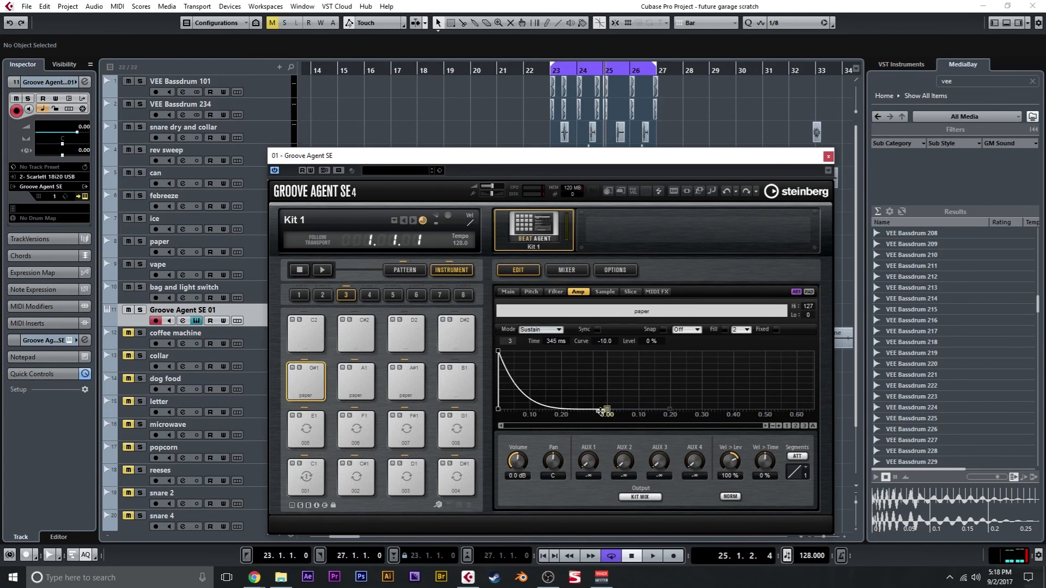
Shape the amp envelope of paper pad A1 into a short decay with time 103 ms, curve -8.0 and level 0 %
{"action": "left_click", "coordinate": [355, 381]}
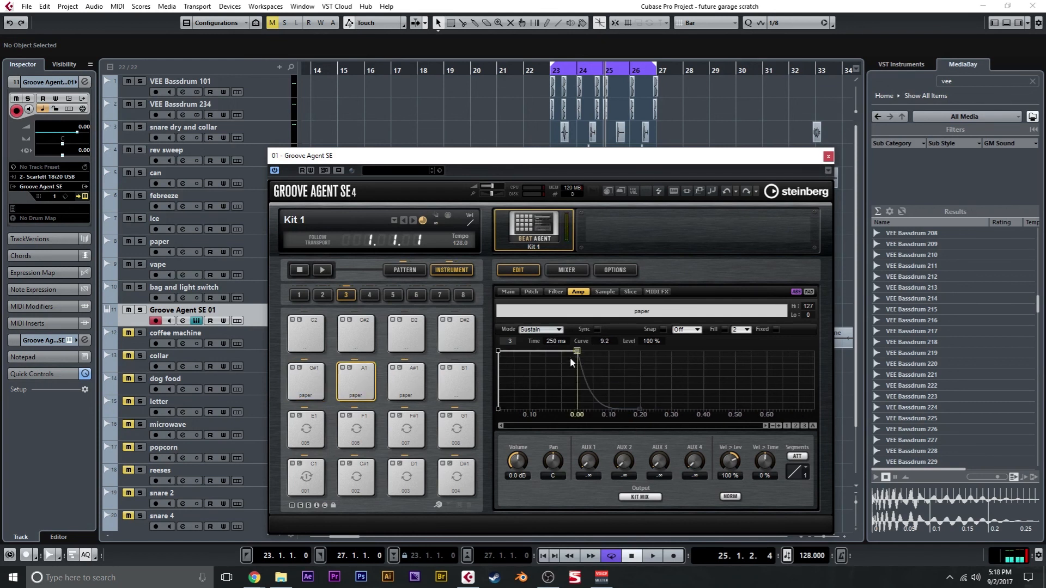
{"action": "left_click_drag", "start_coordinate": [577, 351], "coordinate": [531, 430]}
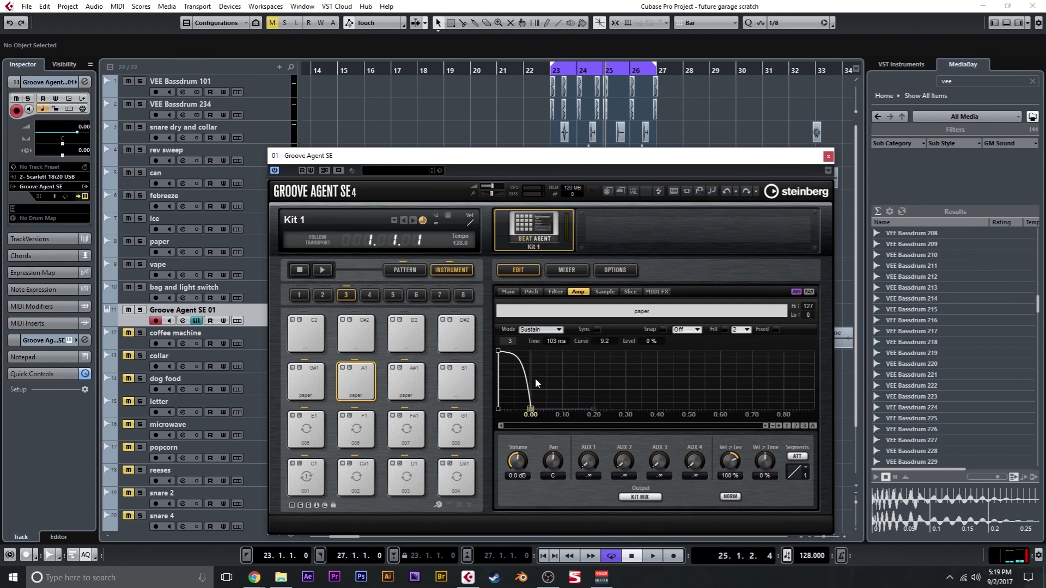
{"action": "left_click_drag", "start_coordinate": [602, 342], "coordinate": [475, 502]}
{"action": "left_click_drag", "start_coordinate": [598, 341], "coordinate": [595, 443]}
Compare the paper sounds on pads G#1, A1 and A#1 by ear and close the Groove Agent SE window
{"action": "left_click", "coordinate": [346, 375]}
{"action": "left_click", "coordinate": [322, 378]}
{"action": "left_click", "coordinate": [345, 382]}
{"action": "left_click", "coordinate": [392, 383]}
{"action": "left_click", "coordinate": [374, 383]}
{"action": "left_click", "coordinate": [402, 382]}
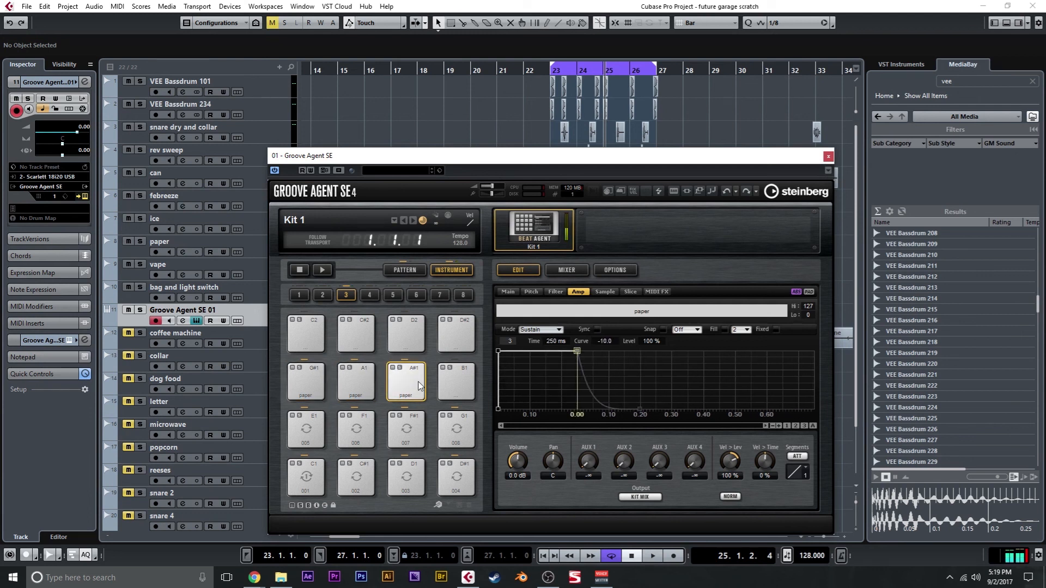
{"action": "left_click", "coordinate": [346, 378]}
{"action": "left_click", "coordinate": [348, 382]}
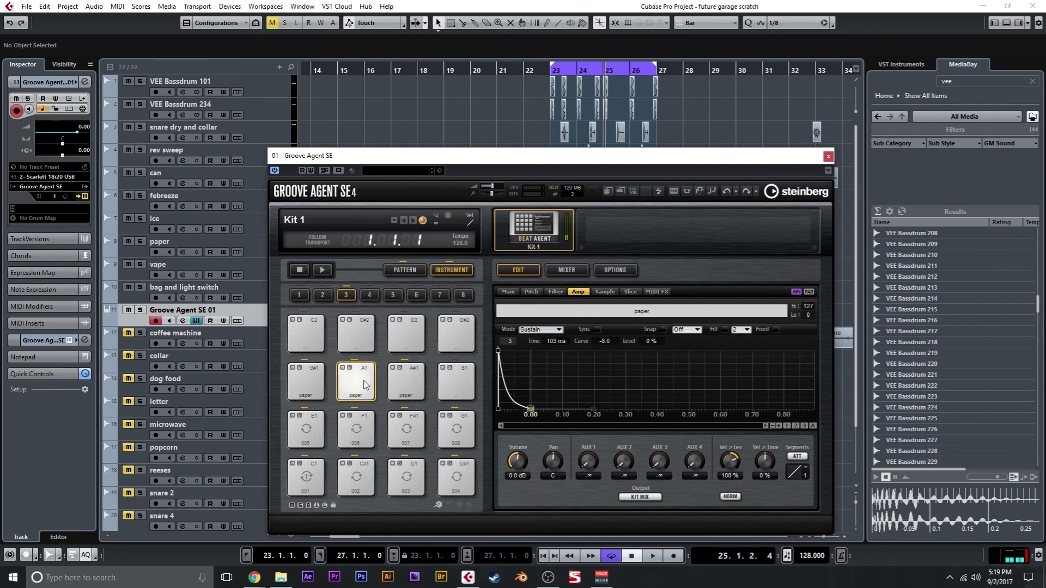
{"action": "left_click", "coordinate": [828, 156]}
Solo the Groove Agent SE 01 track and play its parts from bar 23
{"action": "left_click", "coordinate": [528, 71]}
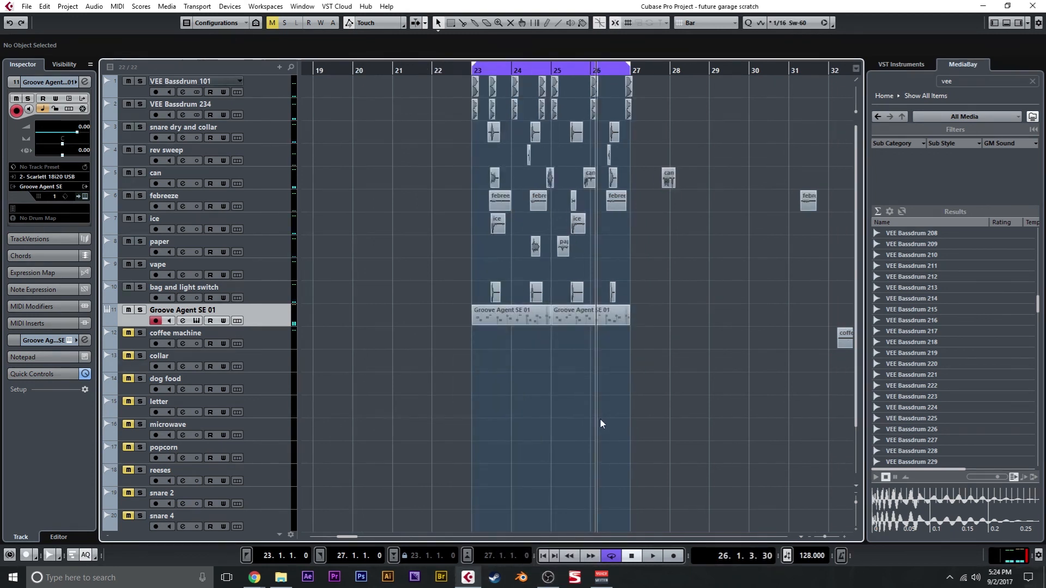
{"action": "left_click", "coordinate": [140, 310]}
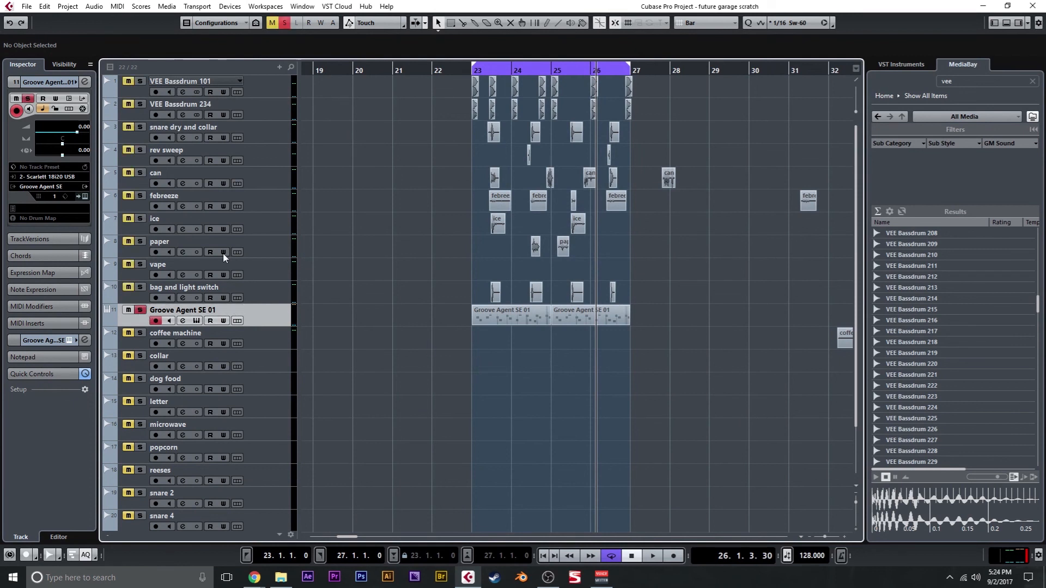
{"action": "left_click", "coordinate": [468, 71]}
{"action": "key", "text": "space"}
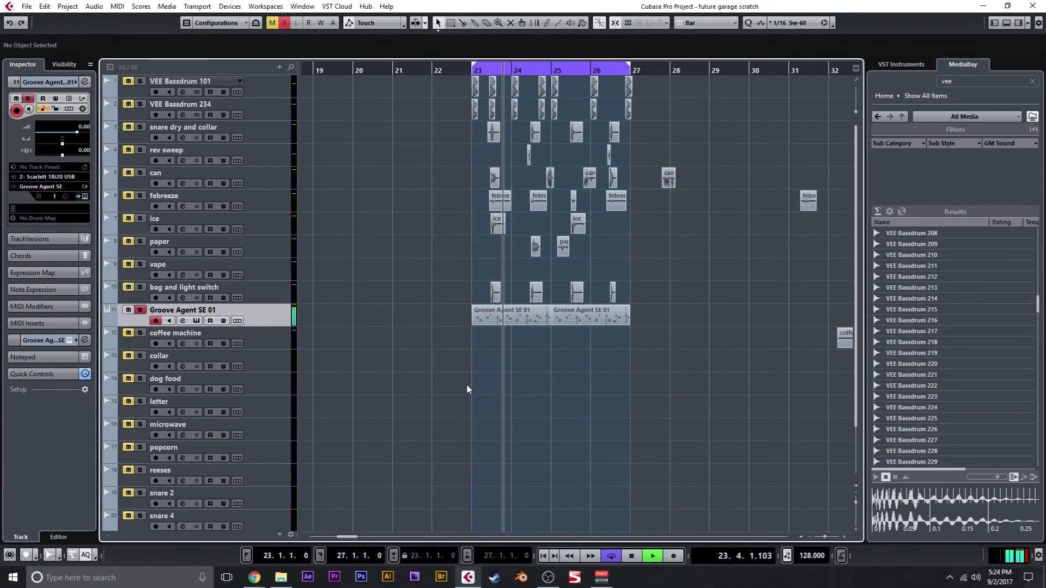
{"action": "key", "text": "space"}
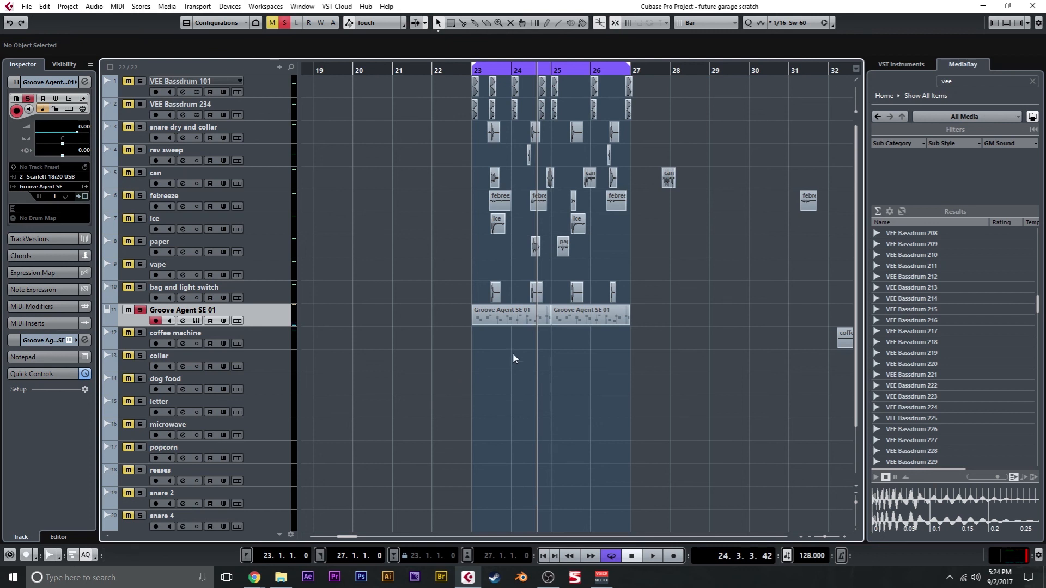
Select both Groove Agent SE 01 parts and examine the grid and swing settings in the Quantize Panel
{"action": "left_click_drag", "start_coordinate": [580, 342], "coordinate": [593, 317]}
{"action": "left_click", "coordinate": [526, 343]}
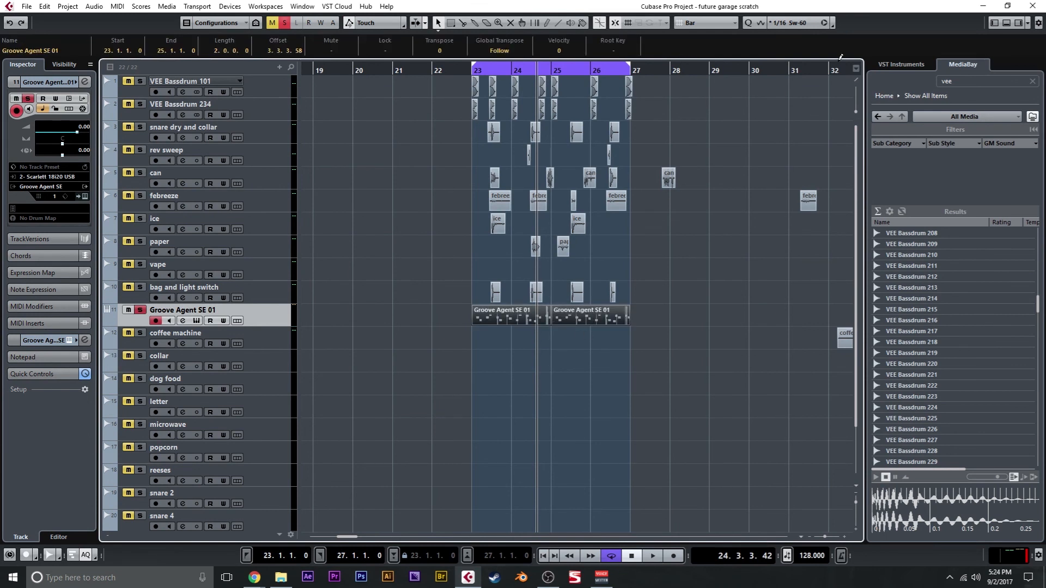
{"action": "left_click", "coordinate": [832, 27]}
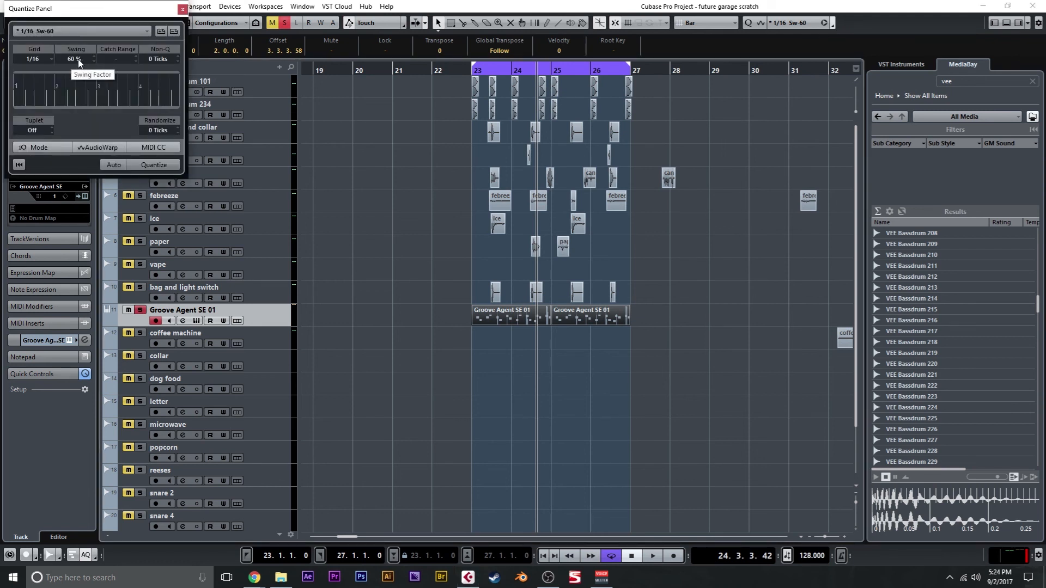
{"action": "left_click_drag", "start_coordinate": [401, 319], "coordinate": [584, 325]}
{"action": "left_click", "coordinate": [509, 345]}
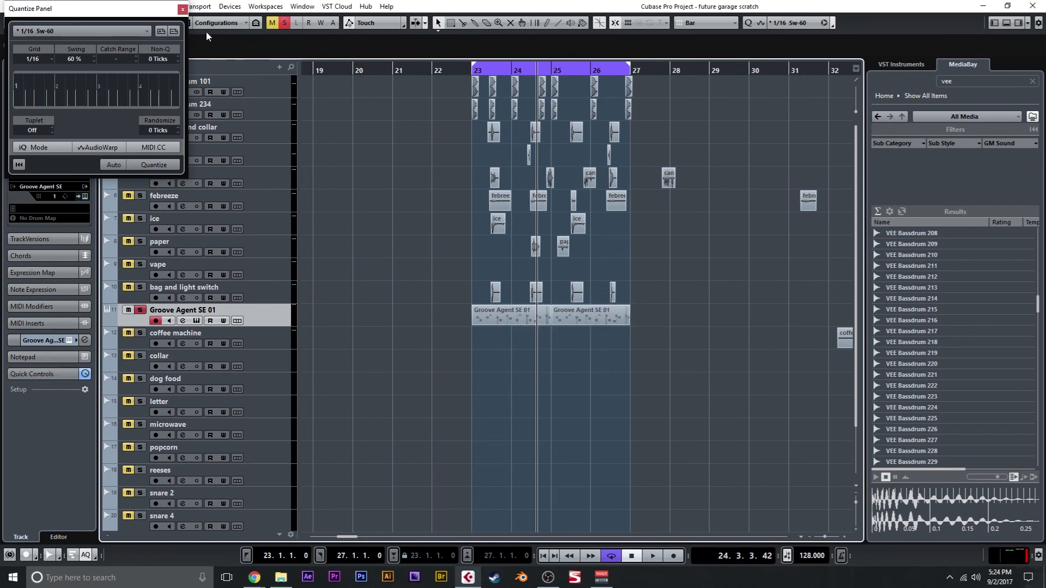
{"action": "left_click", "coordinate": [183, 9]}
Unsolo the Groove Agent SE 01 track and play the full arrangement from bar 23
{"action": "left_click", "coordinate": [465, 69]}
{"action": "left_click", "coordinate": [139, 310]}
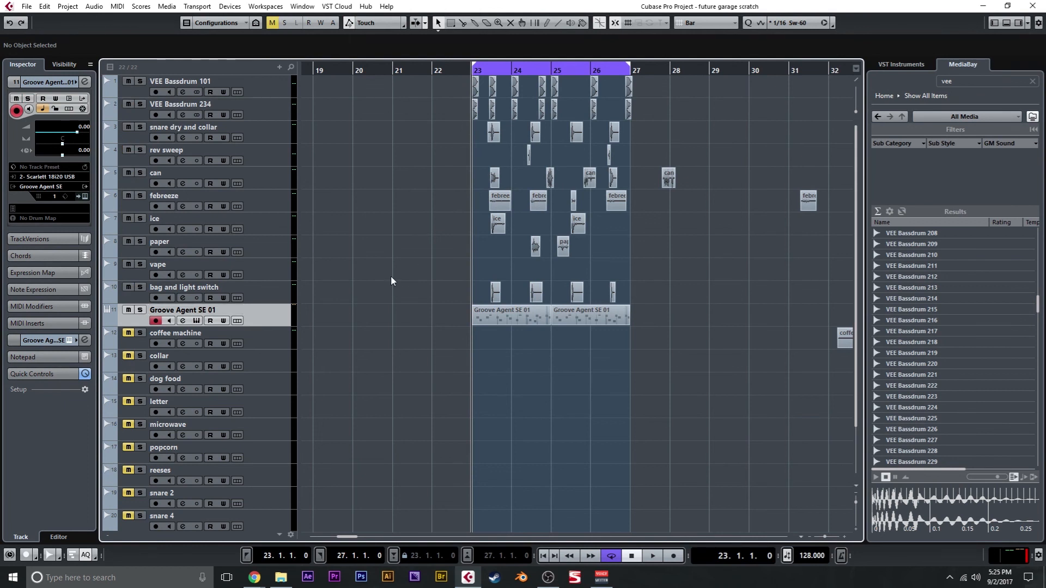
{"action": "key", "text": "space"}
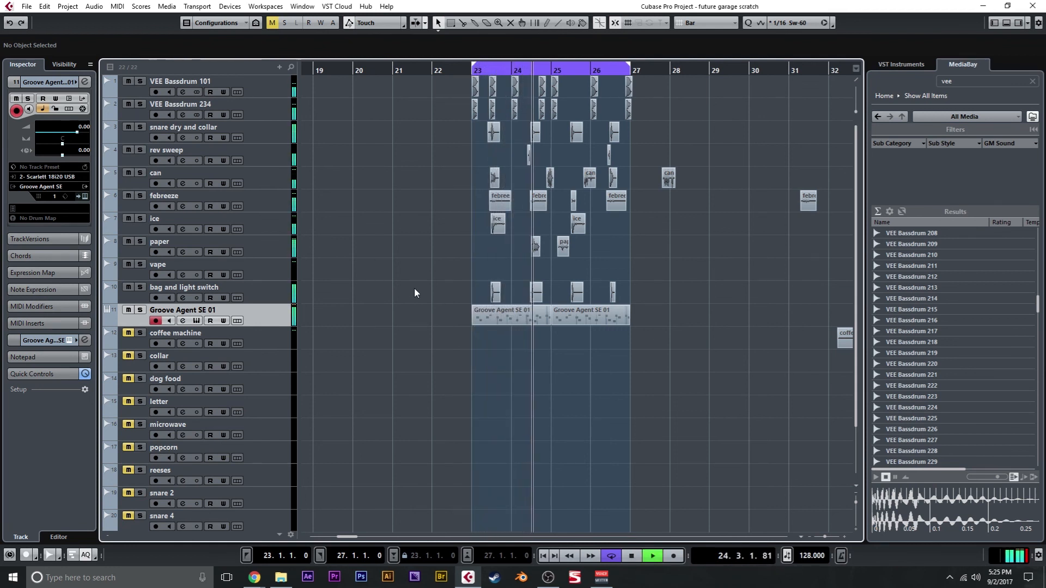
{"action": "key", "text": "space"}
{"action": "scroll", "coordinate": [414, 289], "scroll_direction": "down", "scroll_amount": 3}
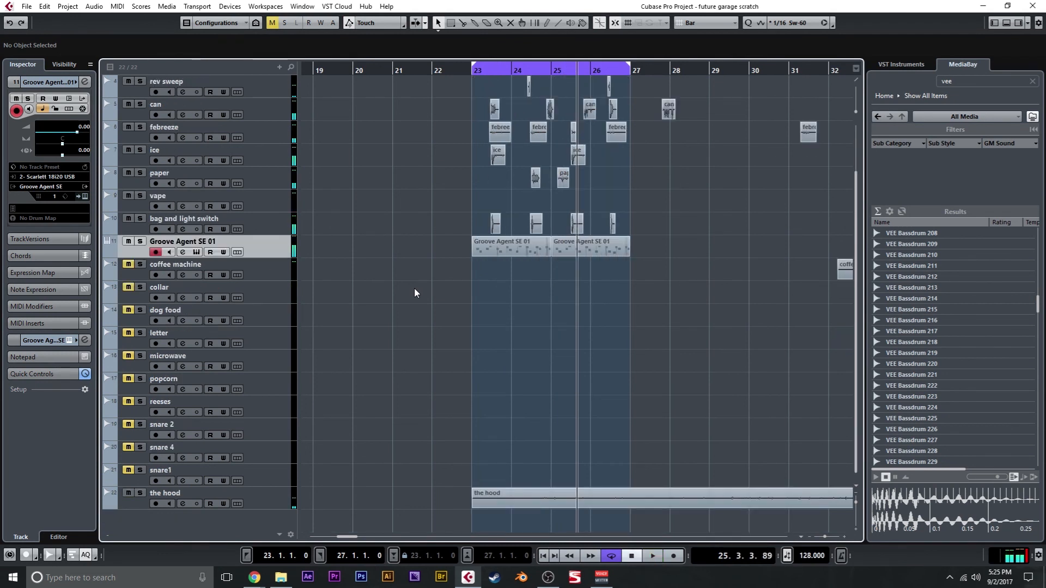
{"action": "scroll", "coordinate": [415, 289], "scroll_direction": "up", "scroll_amount": 3}
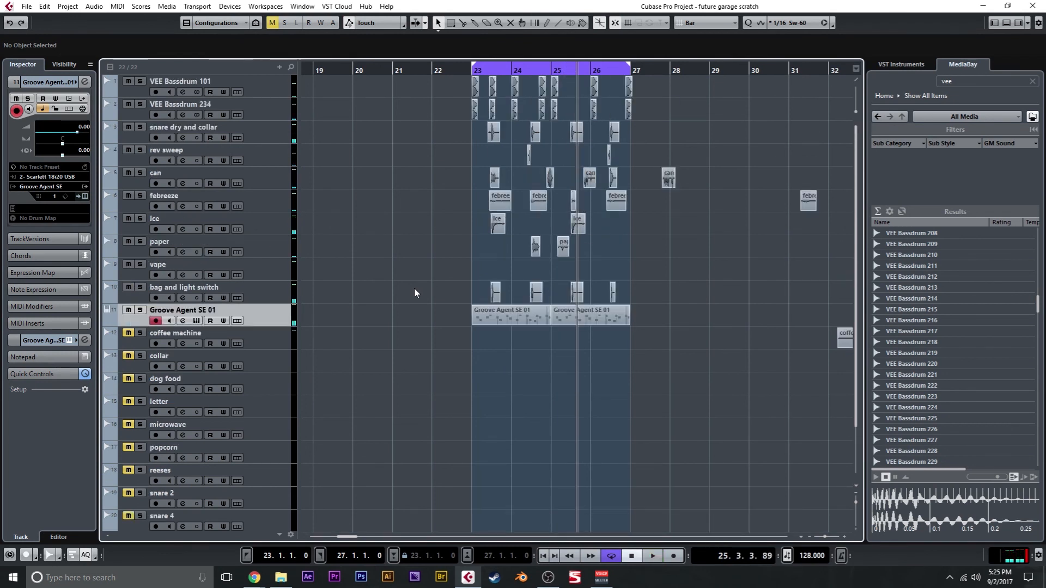
{"action": "scroll", "coordinate": [414, 293], "scroll_direction": "down", "scroll_amount": 3}
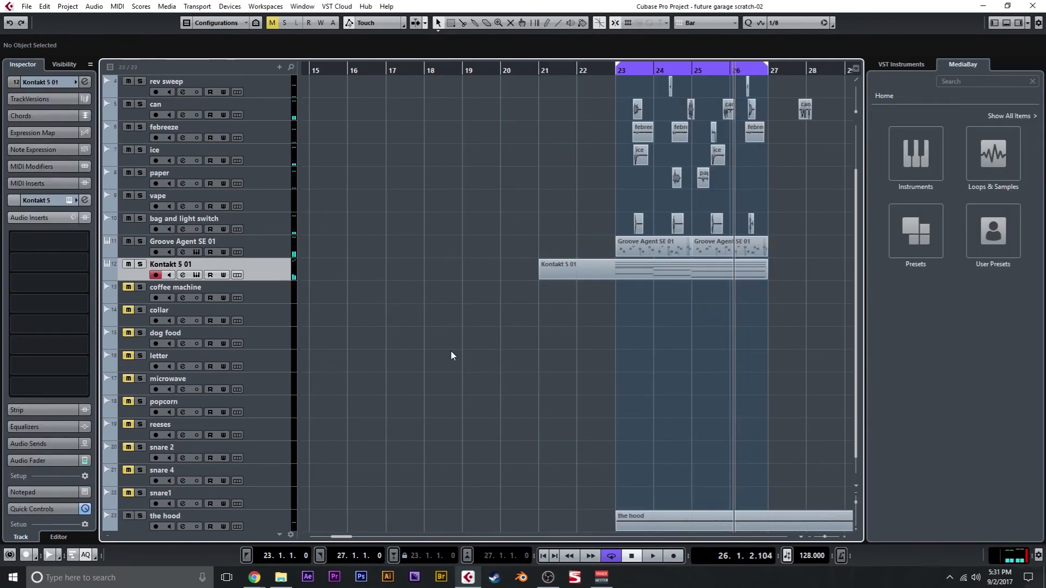
Insert the Frequency EQ on the Kontakt 5 01 track and set band 1 to Cut 48 at 158 Hz
{"action": "left_click", "coordinate": [83, 239]}
{"action": "left_click", "coordinate": [26, 346]}
{"action": "left_click", "coordinate": [71, 424]}
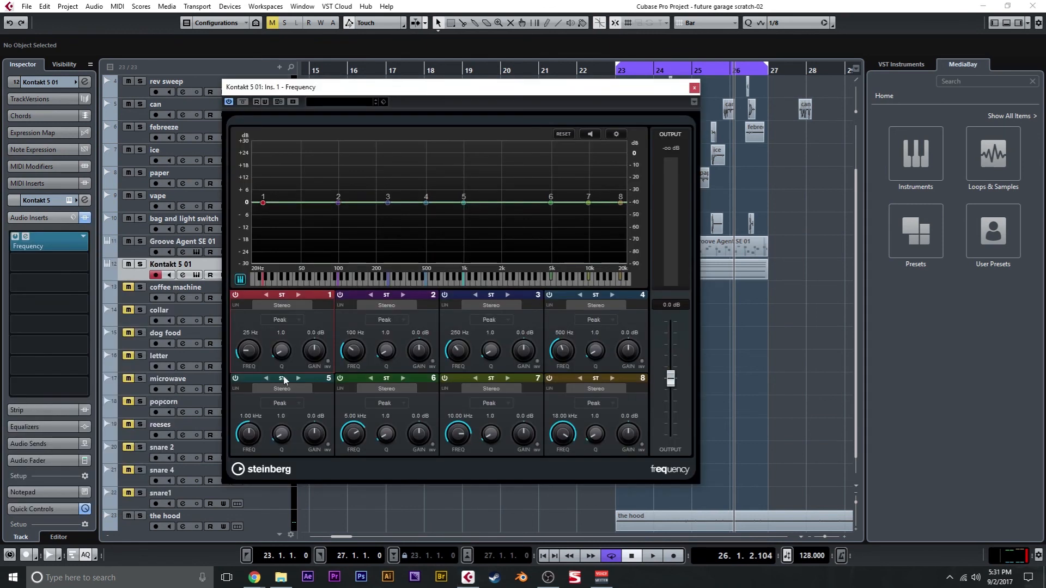
{"action": "left_click", "coordinate": [279, 320]}
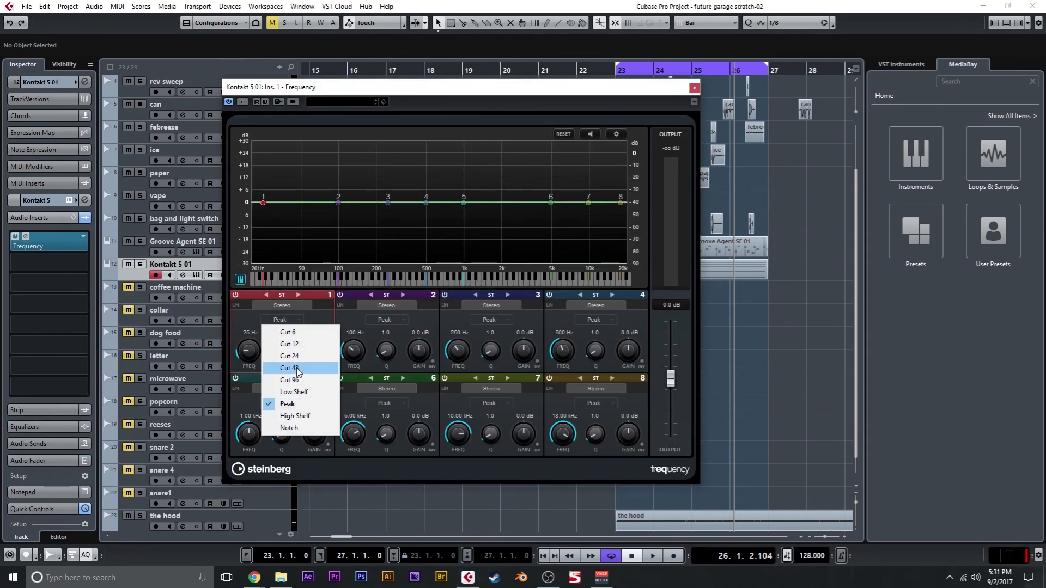
{"action": "left_click", "coordinate": [298, 371]}
{"action": "left_click_drag", "start_coordinate": [248, 352], "coordinate": [248, 333]}
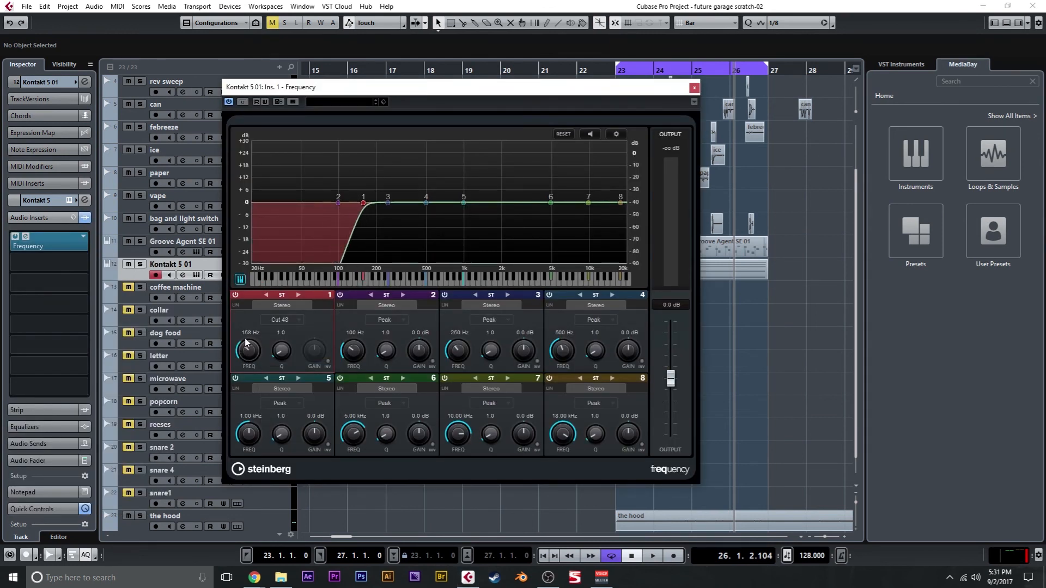
{"action": "left_click", "coordinate": [694, 88]}
Play the loop from bar 23 to hear the equalized Kontakt 5 01 part with the drums
{"action": "key", "text": "space"}
{"action": "key", "text": "space"}
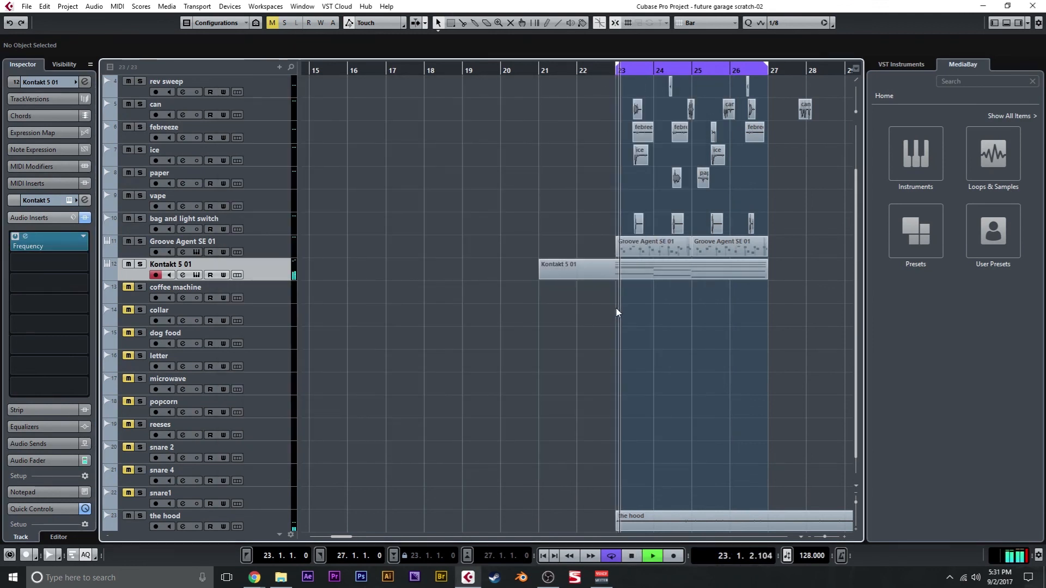
{"action": "scroll", "coordinate": [670, 339], "scroll_direction": "down", "scroll_amount": 1}
{"action": "scroll", "coordinate": [679, 332], "scroll_direction": "up", "scroll_amount": 4}
{"action": "scroll", "coordinate": [656, 343], "scroll_direction": "right", "scroll_amount": 2}
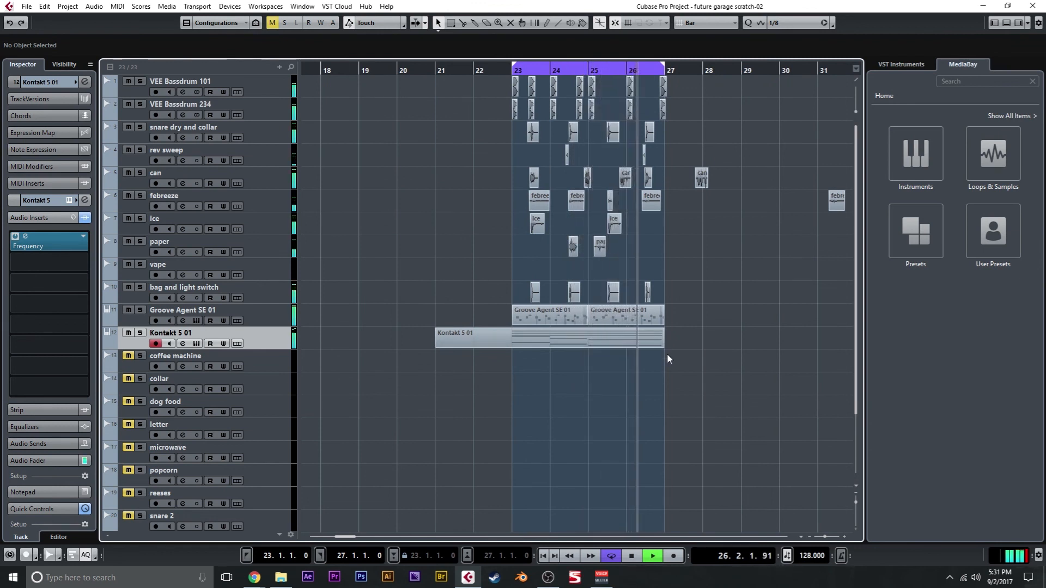
{"action": "key", "text": "space"}
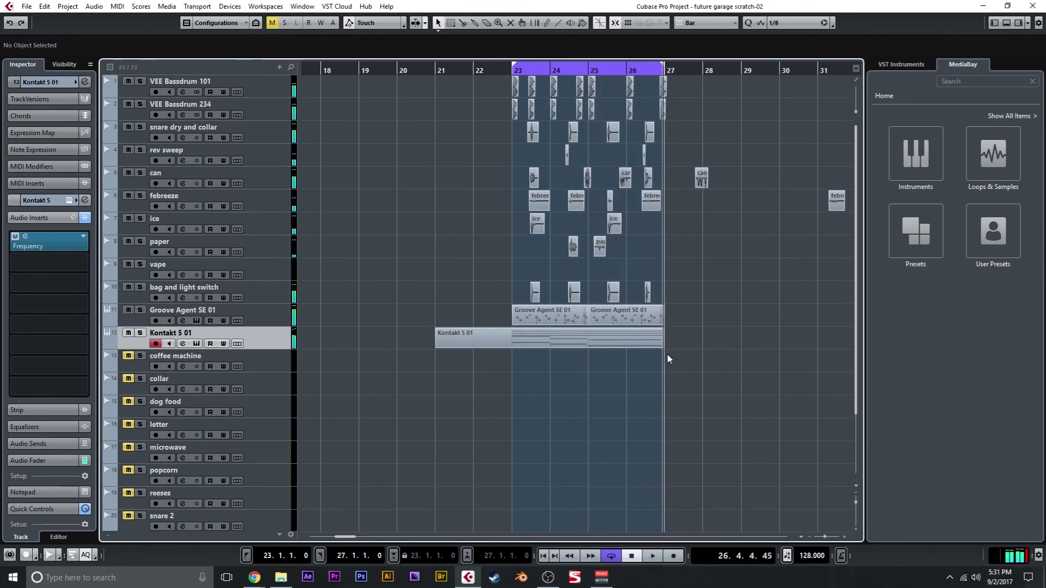
Move the hood track directly below the Kontakt 5 01 track
{"action": "scroll", "coordinate": [588, 364], "scroll_direction": "down", "scroll_amount": 2}
{"action": "left_click_drag", "start_coordinate": [274, 485], "coordinate": [279, 275]}
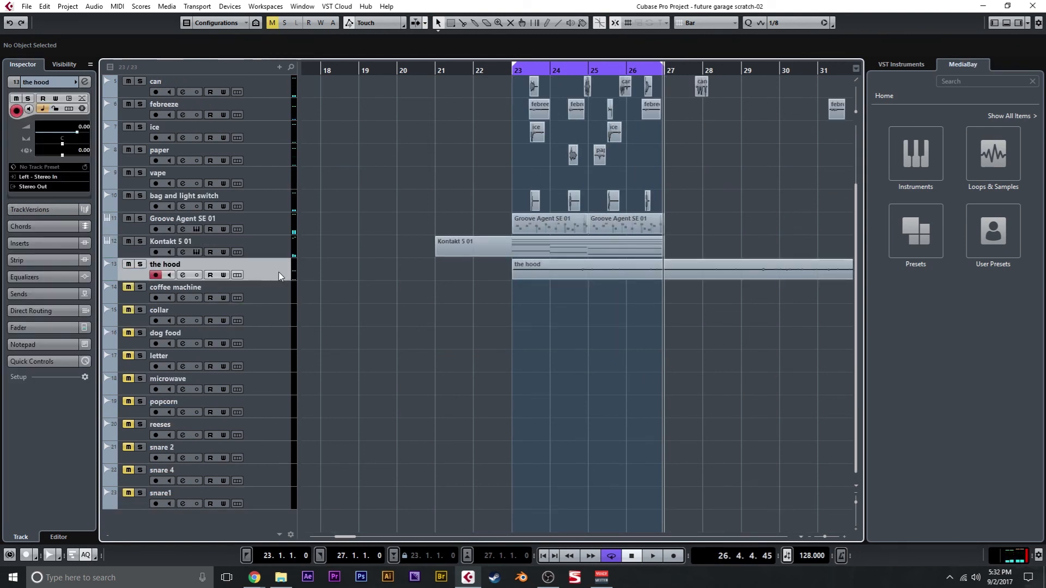
Add a folder track below the coffee machine track and name it other stuff
{"action": "left_click", "coordinate": [277, 303]}
{"action": "key", "text": "g"}
{"action": "key", "text": "g"}
{"action": "key", "text": "g"}
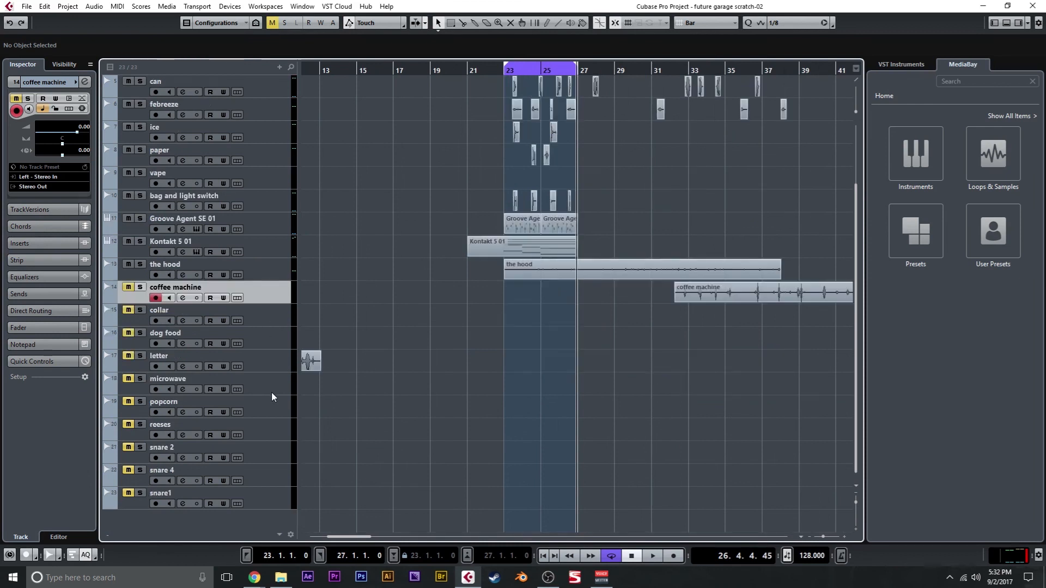
{"action": "right_click", "coordinate": [222, 515]}
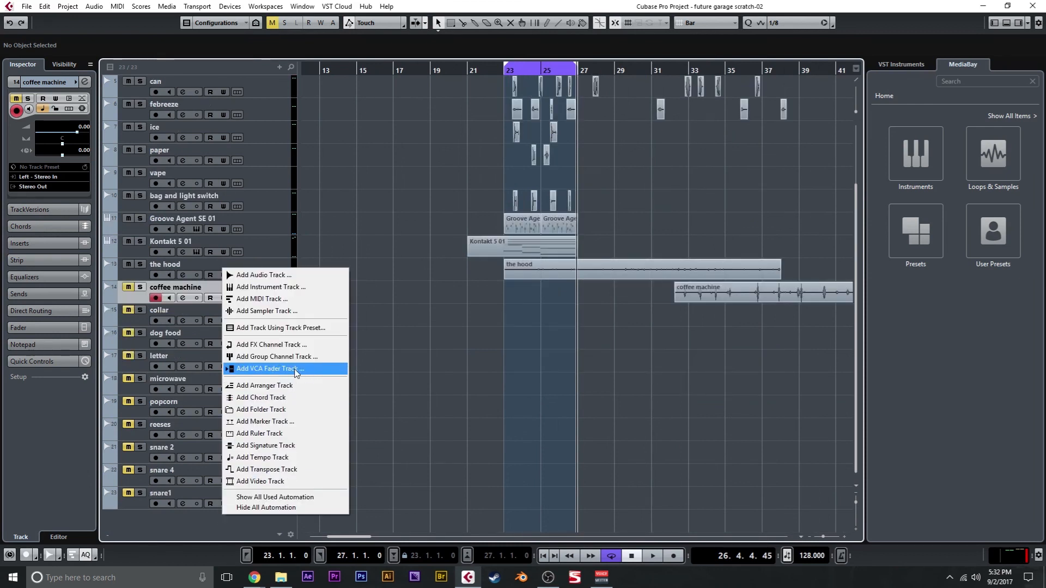
{"action": "left_click", "coordinate": [297, 407]}
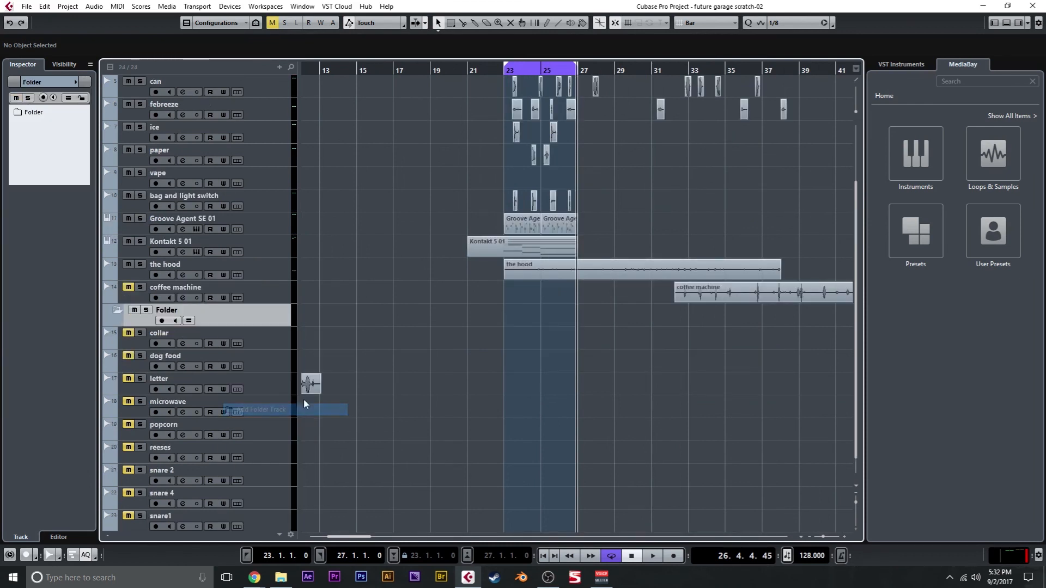
{"action": "double_click", "coordinate": [166, 311]}
{"action": "type", "text": "other stuff"}
{"action": "key", "text": "Return"}
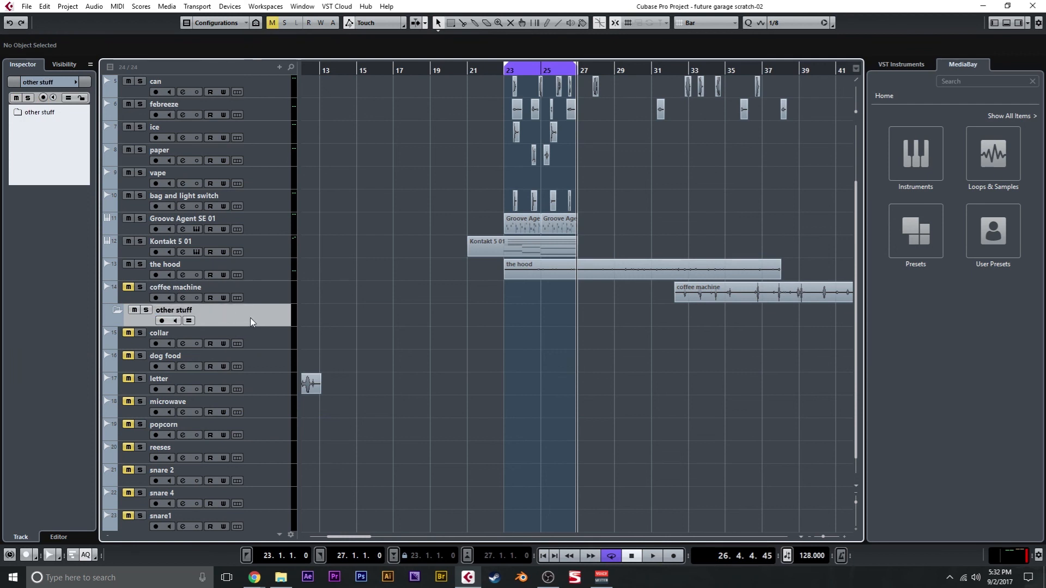
Move the other stuff folder above the coffee machine track and place the coffee machine through snare1 tracks inside it
{"action": "left_click_drag", "start_coordinate": [250, 318], "coordinate": [250, 293]}
{"action": "left_click", "coordinate": [263, 310]}
{"action": "scroll", "coordinate": [250, 390], "scroll_direction": "down", "scroll_amount": 1}
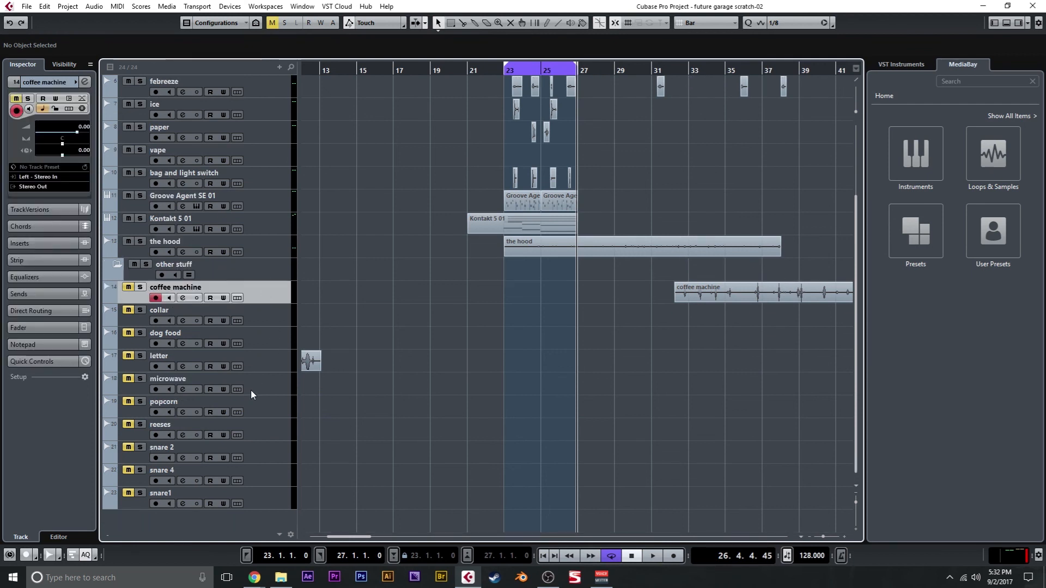
{"action": "left_click", "coordinate": [235, 493], "text": "shift"}
{"action": "left_click_drag", "start_coordinate": [263, 292], "coordinate": [256, 273]}
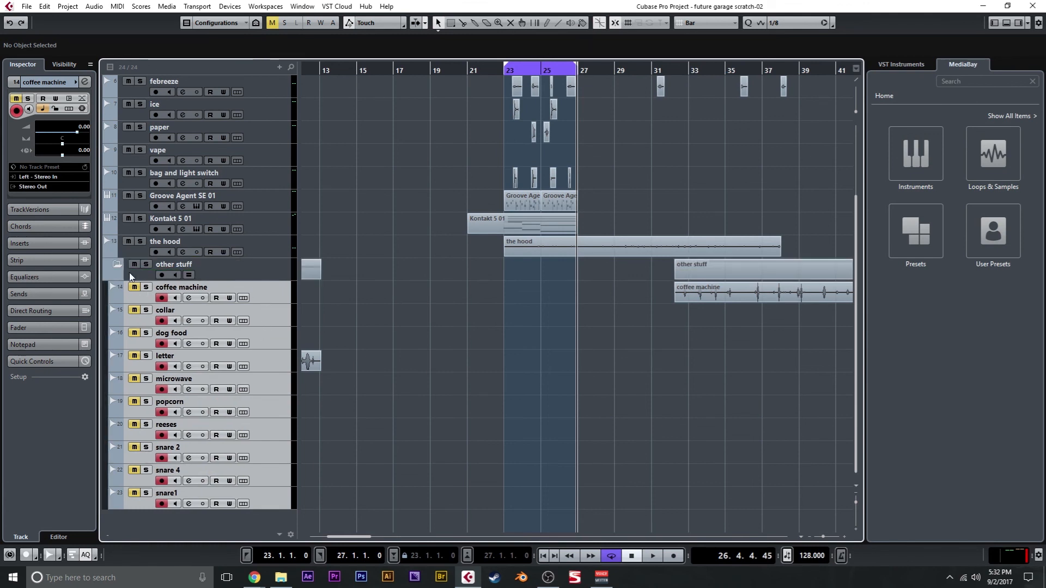
Move the coffee machine recording to the project start at bar 1
{"action": "key", "text": "g"}
{"action": "key", "text": "g"}
{"action": "key", "text": "g"}
{"action": "key", "text": "g"}
{"action": "left_click_drag", "start_coordinate": [535, 294], "coordinate": [329, 288]}
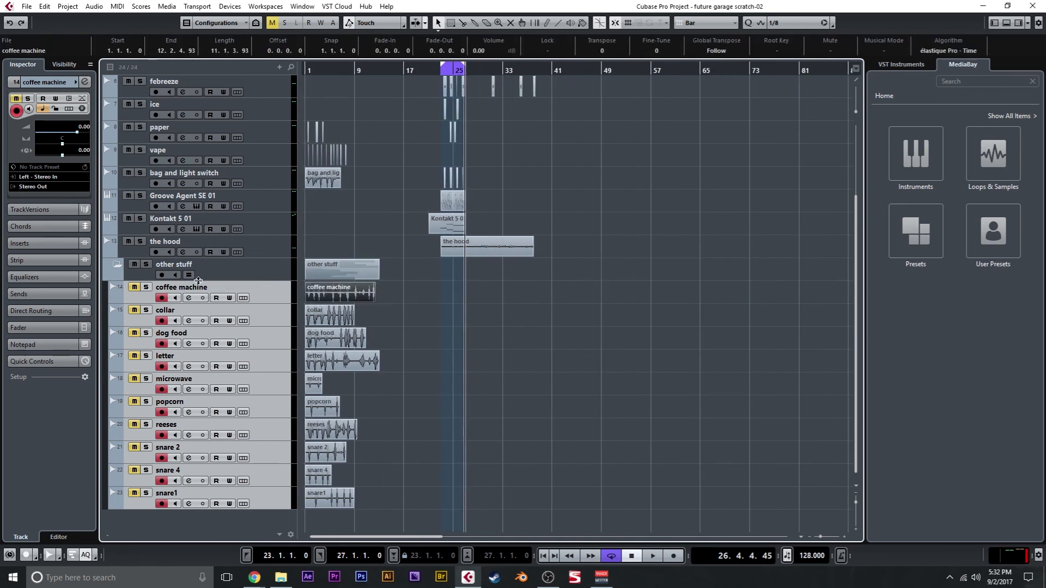
Collapse and mute the other stuff folder, and set the playback position to bar 23
{"action": "left_click", "coordinate": [118, 265]}
{"action": "key", "text": "h"}
{"action": "key", "text": "h"}
{"action": "key", "text": "h"}
{"action": "key", "text": "h"}
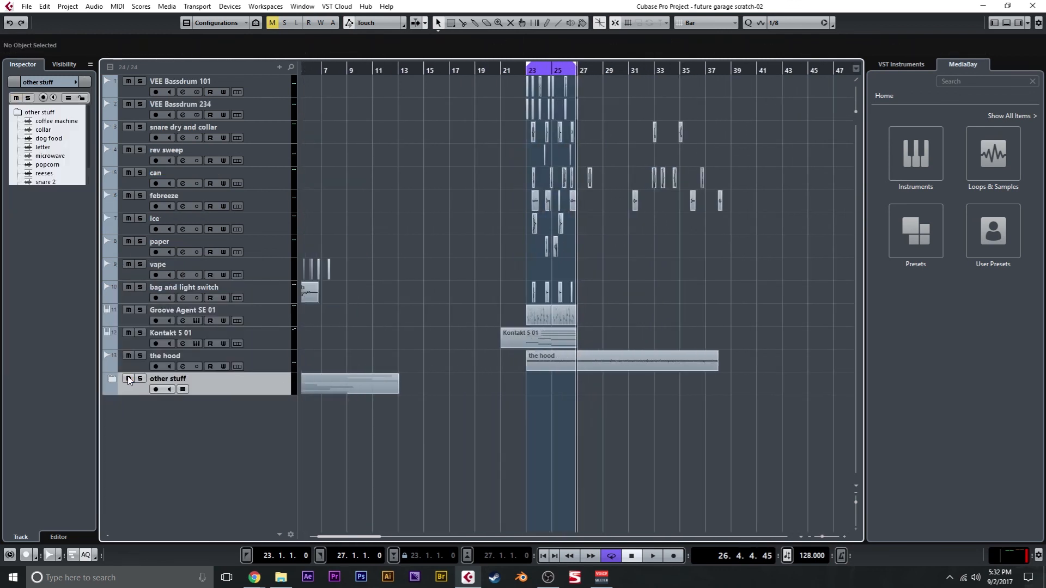
{"action": "left_click", "coordinate": [522, 73]}
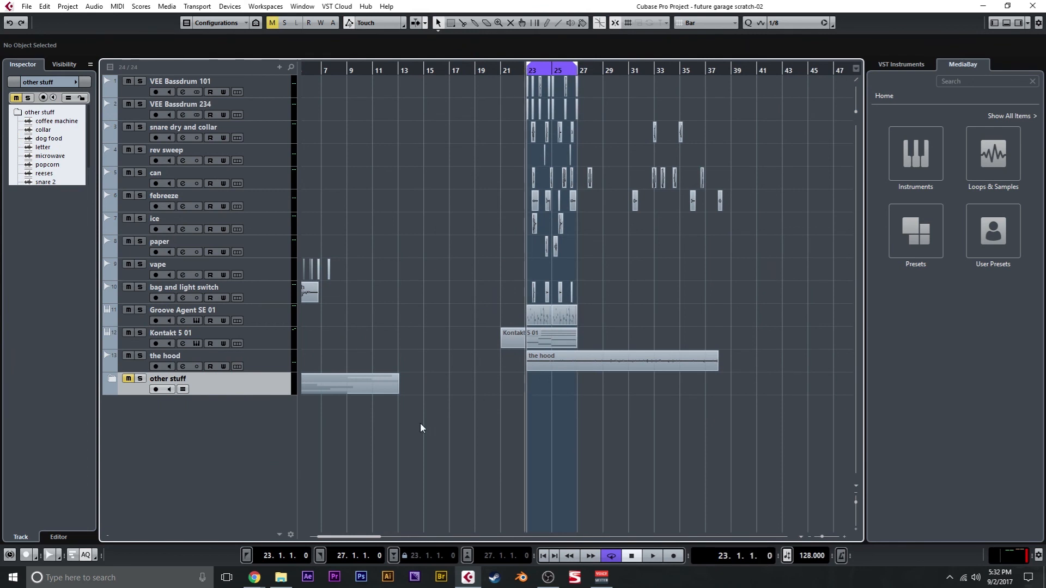
Search All Media for "dub kick 37" and place VDUB1 Kick 037 on a new track at bar 23
{"action": "left_click", "coordinate": [983, 85]}
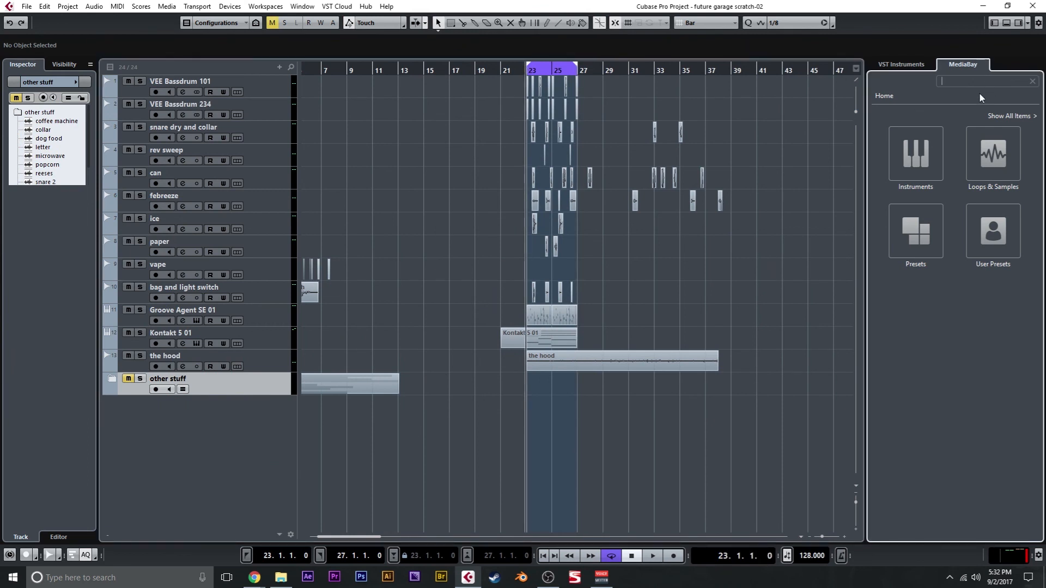
{"action": "type", "text": "dub kick 37"}
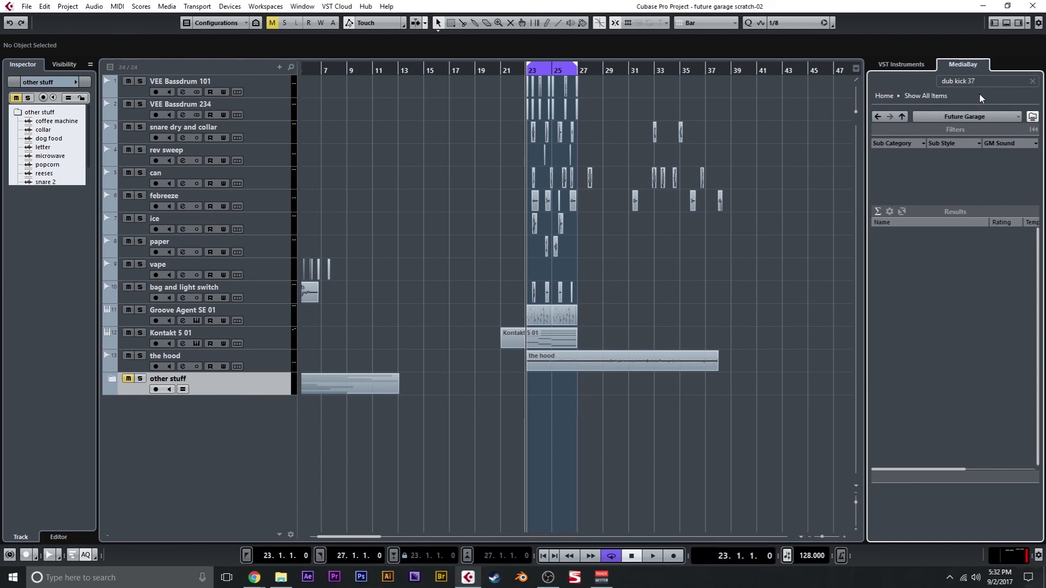
{"action": "left_click", "coordinate": [989, 114]}
{"action": "left_click", "coordinate": [982, 126]}
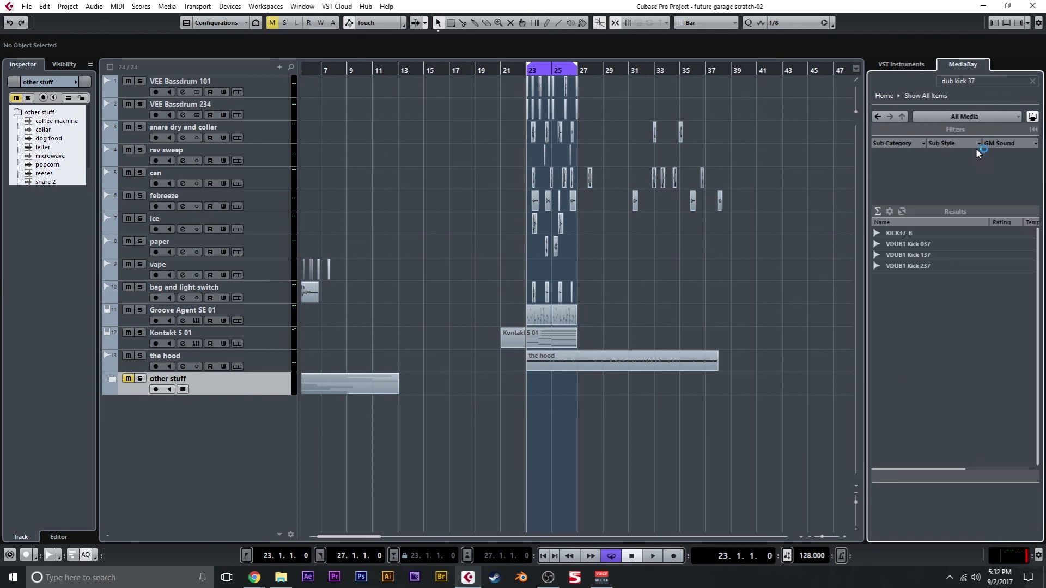
{"action": "left_click_drag", "start_coordinate": [916, 245], "coordinate": [565, 391]}
{"action": "left_click", "coordinate": [563, 342]}
Set the snap grid type to Use Quantize with a 1/16 quantize value
{"action": "key", "text": "h"}
{"action": "key", "text": "h"}
{"action": "key", "text": "h"}
{"action": "key", "text": "h"}
{"action": "key", "text": "h"}
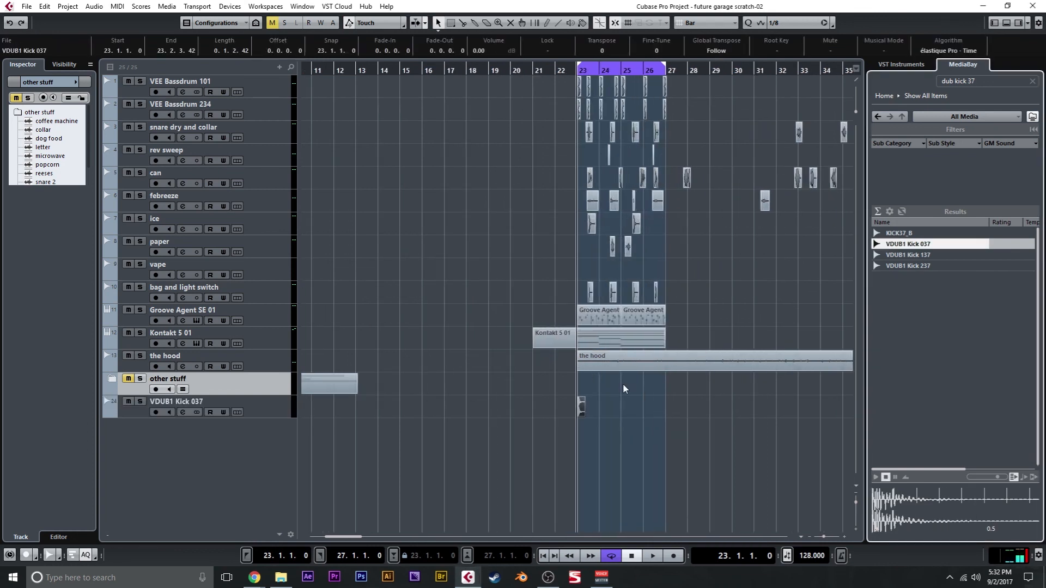
{"action": "key", "text": "h"}
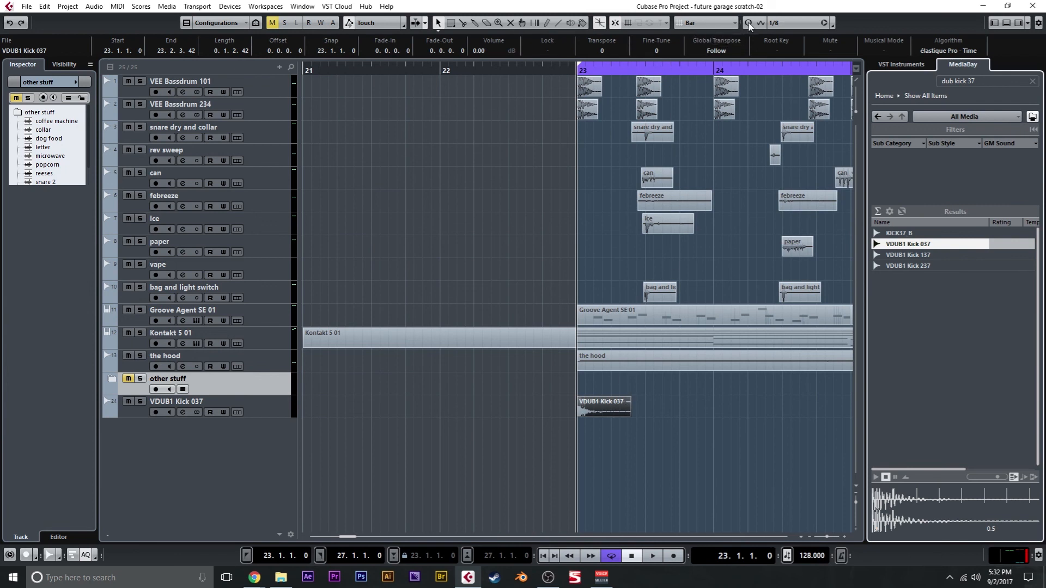
{"action": "left_click", "coordinate": [726, 27]}
{"action": "left_click", "coordinate": [705, 63]}
{"action": "left_click", "coordinate": [790, 23]}
{"action": "left_click", "coordinate": [796, 265]}
{"action": "left_click", "coordinate": [626, 395]}
Duplicate the VDUB1 Kick 037 event across bars 23 to 26 so the copies line up with the VEE Bassdrum hits
{"action": "left_click_drag", "start_coordinate": [599, 409], "coordinate": [785, 427]}
{"action": "scroll", "coordinate": [784, 432], "scroll_direction": "right", "scroll_amount": 4}
{"action": "key", "text": "ctrl+d"}
{"action": "left_click_drag", "start_coordinate": [632, 407], "coordinate": [686, 407]}
{"action": "key", "text": "ctrl+d"}
{"action": "key", "text": "ctrl+d"}
{"action": "key", "text": "ctrl+d"}
{"action": "left_click_drag", "start_coordinate": [751, 408], "coordinate": [773, 410]}
{"action": "scroll", "coordinate": [586, 430], "scroll_direction": "right", "scroll_amount": 4}
{"action": "key", "text": "ctrl+d"}
{"action": "left_click_drag", "start_coordinate": [625, 412], "coordinate": [711, 408]}
{"action": "key", "text": "ctrl+d"}
{"action": "left_click", "coordinate": [679, 448]}
{"action": "key", "text": "g"}
{"action": "key", "text": "g"}
{"action": "key", "text": "g"}
{"action": "key", "text": "g"}
{"action": "key", "text": "g"}
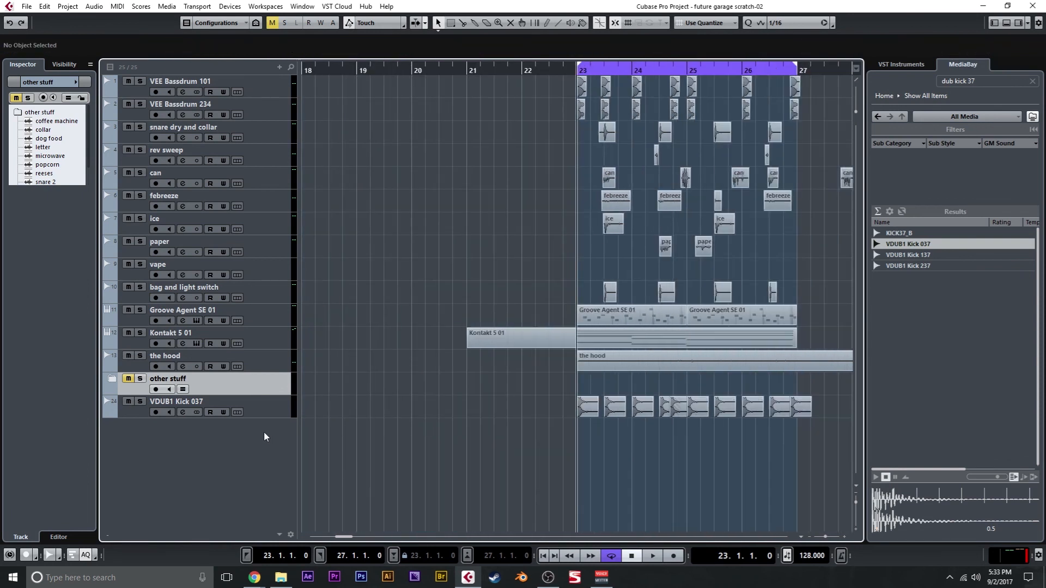
Add a stereo group channel named sc and insert a Compressor with side-chain input enabled on it
{"action": "right_click", "coordinate": [264, 432]}
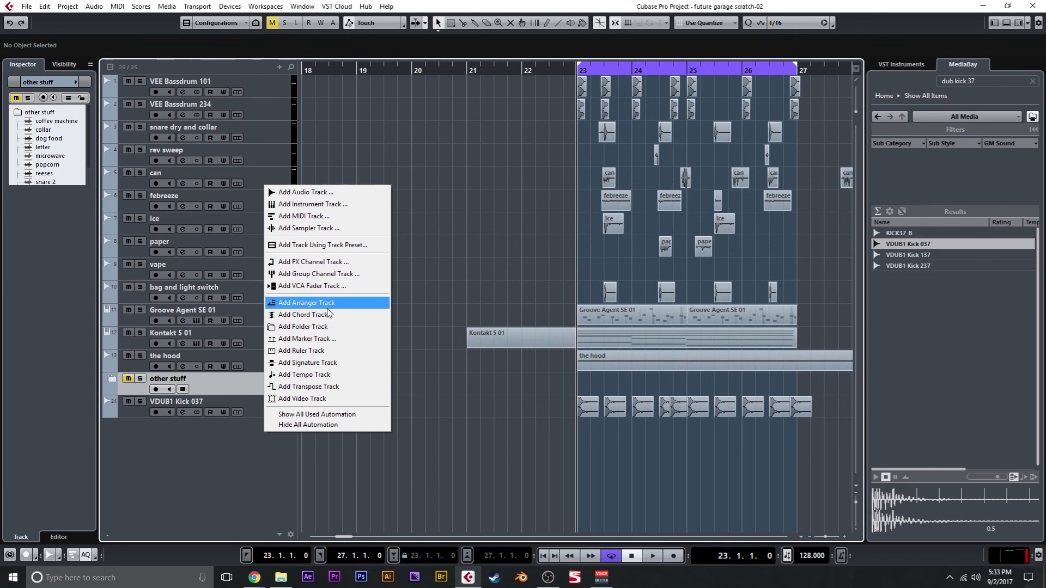
{"action": "left_click", "coordinate": [328, 273]}
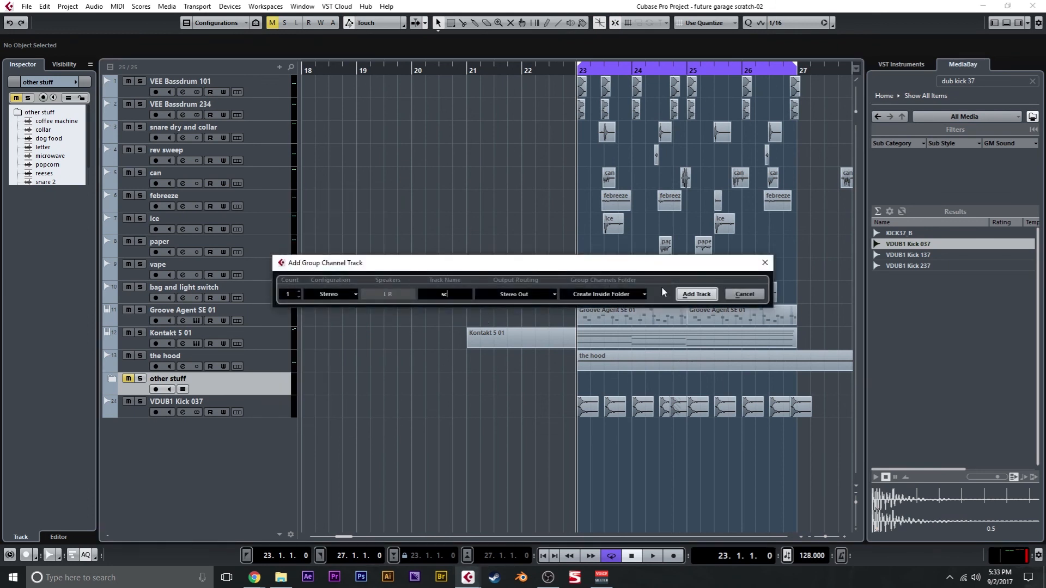
{"action": "left_click", "coordinate": [696, 294]}
{"action": "left_click", "coordinate": [73, 98]}
{"action": "left_click", "coordinate": [87, 112]}
{"action": "left_click", "coordinate": [473, 251]}
{"action": "double_click", "coordinate": [454, 244]}
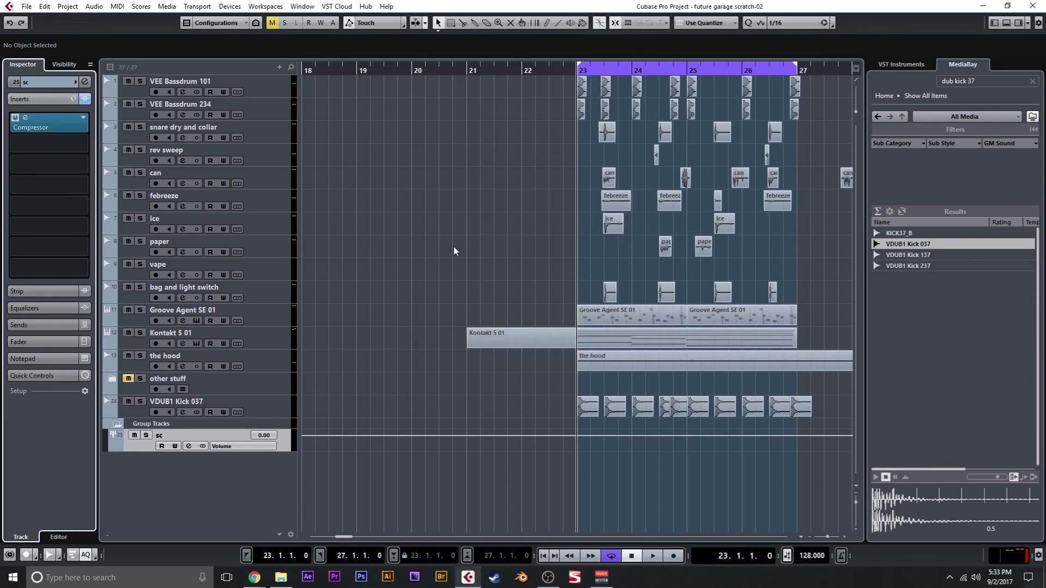
Move VDUB1 Kick 037 above sc in the Group Tracks folder and route its output to the sc Compressor's side-chain
{"action": "left_click_drag", "start_coordinate": [267, 409], "coordinate": [267, 426]}
{"action": "left_click", "coordinate": [41, 186]}
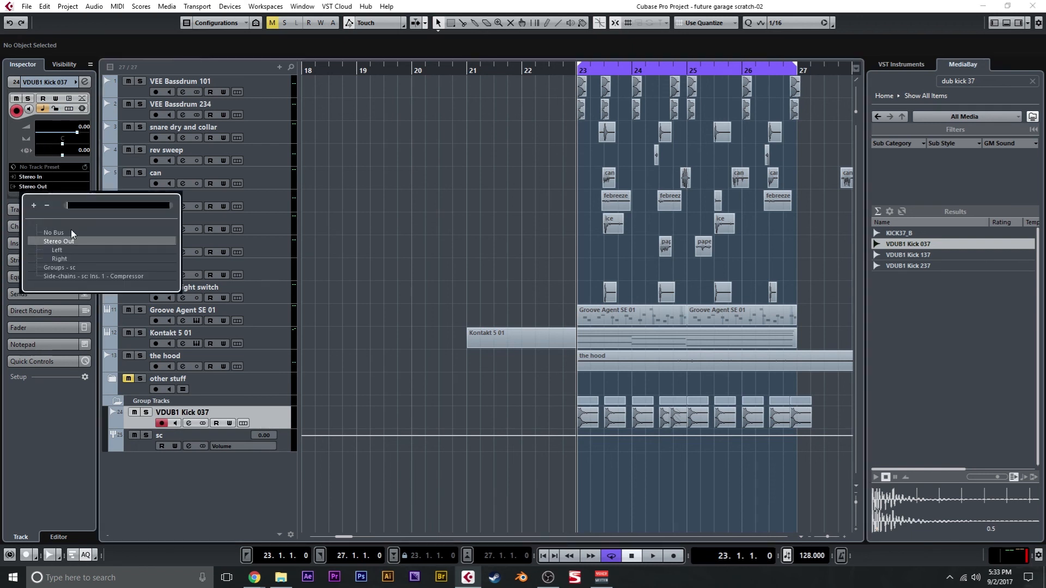
{"action": "left_click", "coordinate": [83, 274]}
{"action": "left_click", "coordinate": [283, 438]}
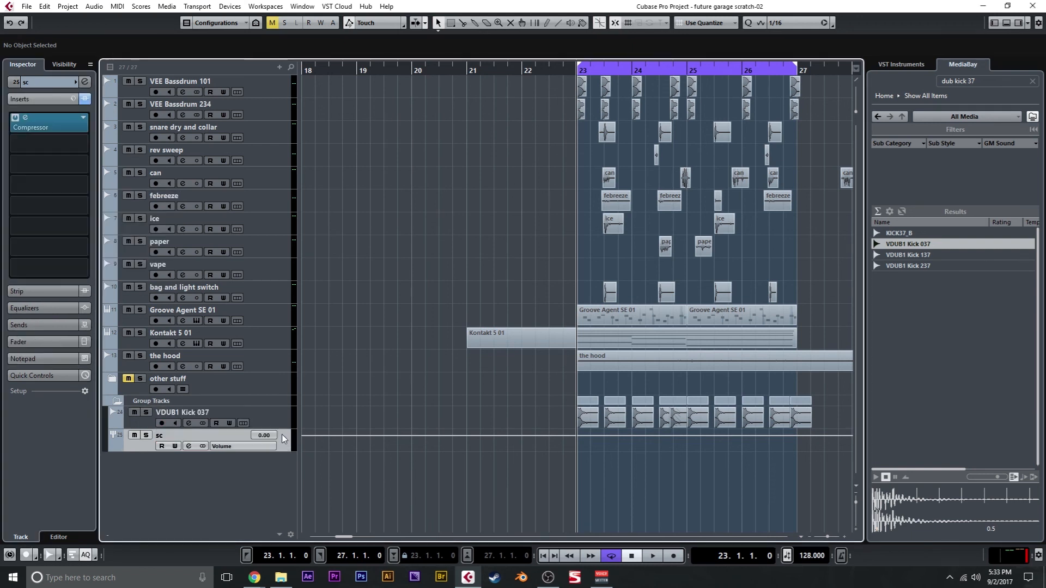
Route the outputs of the Kontakt 5 01 and the hood tracks to the sc group in the MixConsole
{"action": "left_click", "coordinate": [266, 369]}
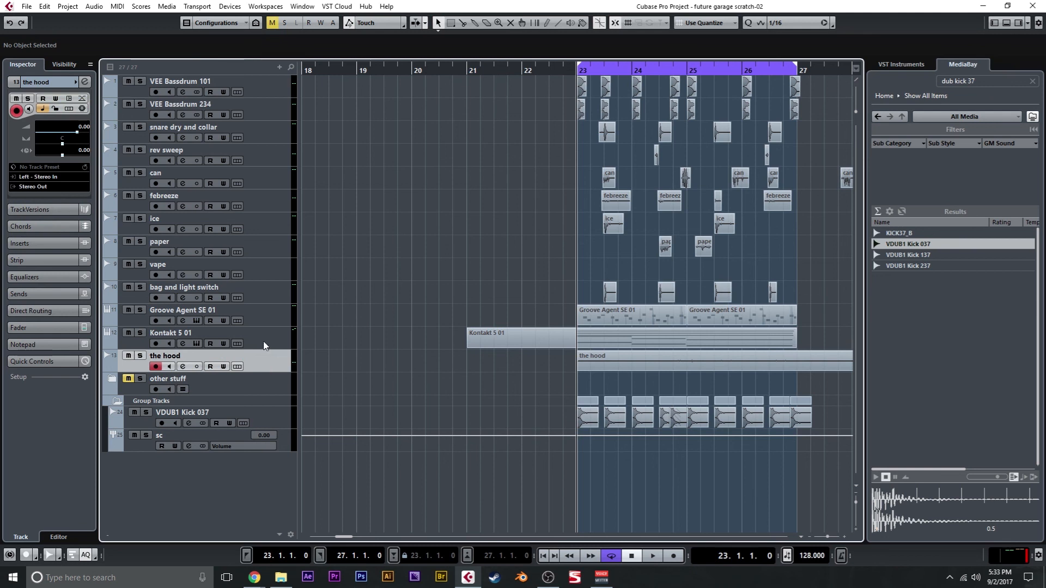
{"action": "left_click", "coordinate": [263, 341], "text": "shift"}
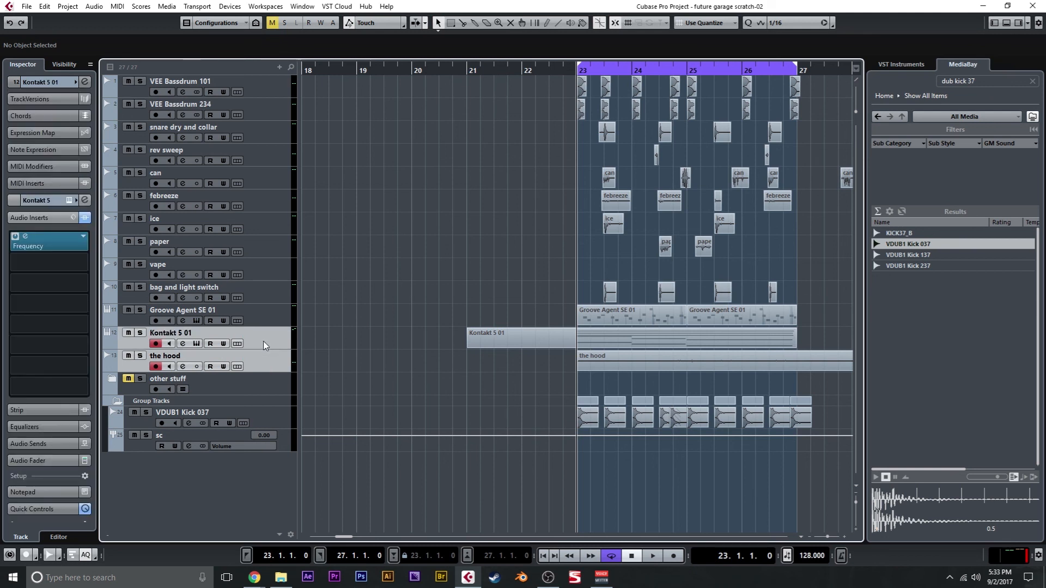
{"action": "key", "text": "F3"}
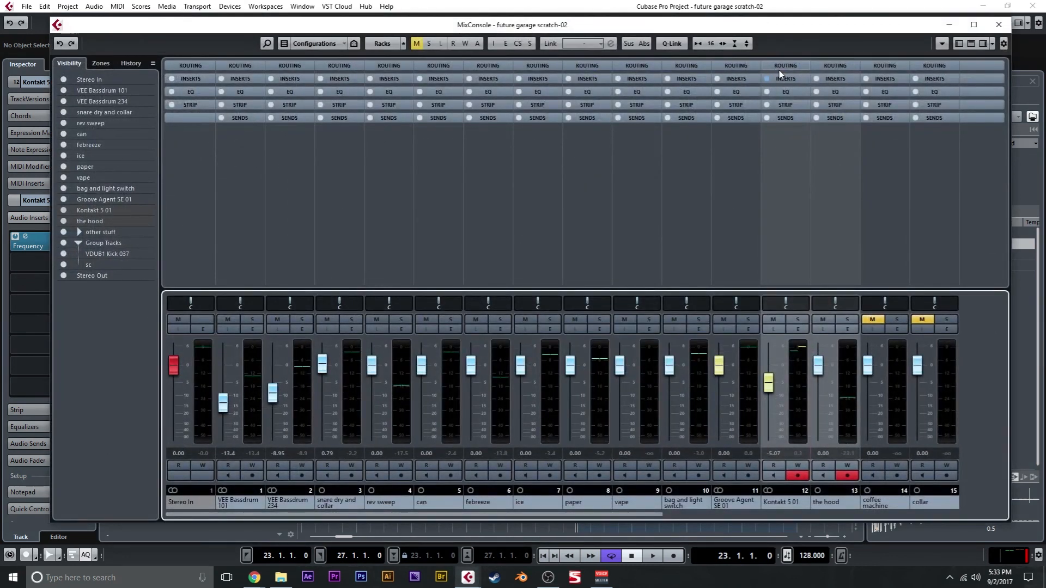
{"action": "left_click", "coordinate": [779, 71]}
{"action": "left_click", "coordinate": [786, 91]}
{"action": "left_click", "coordinate": [802, 162]}
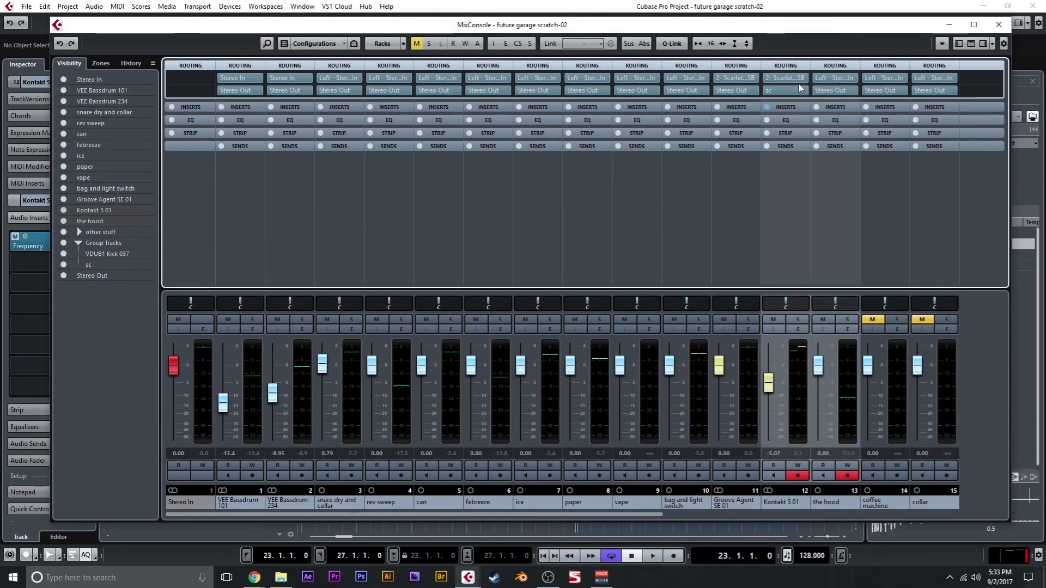
{"action": "left_click", "coordinate": [999, 25]}
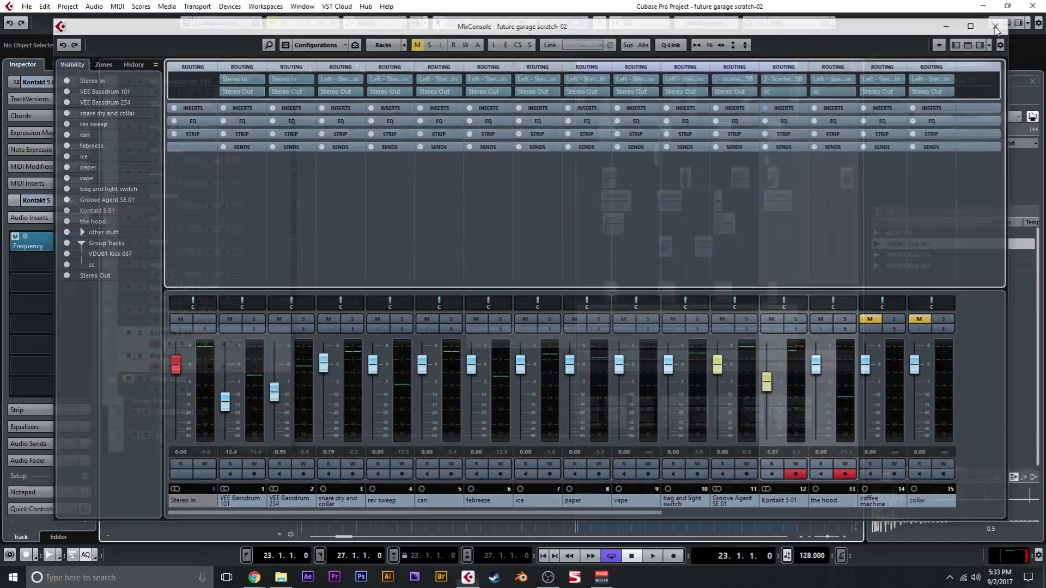
Play the loop from just before bar 23 to hear the side-chained Kontakt 5 01 and the hood parts
{"action": "left_click", "coordinate": [570, 71]}
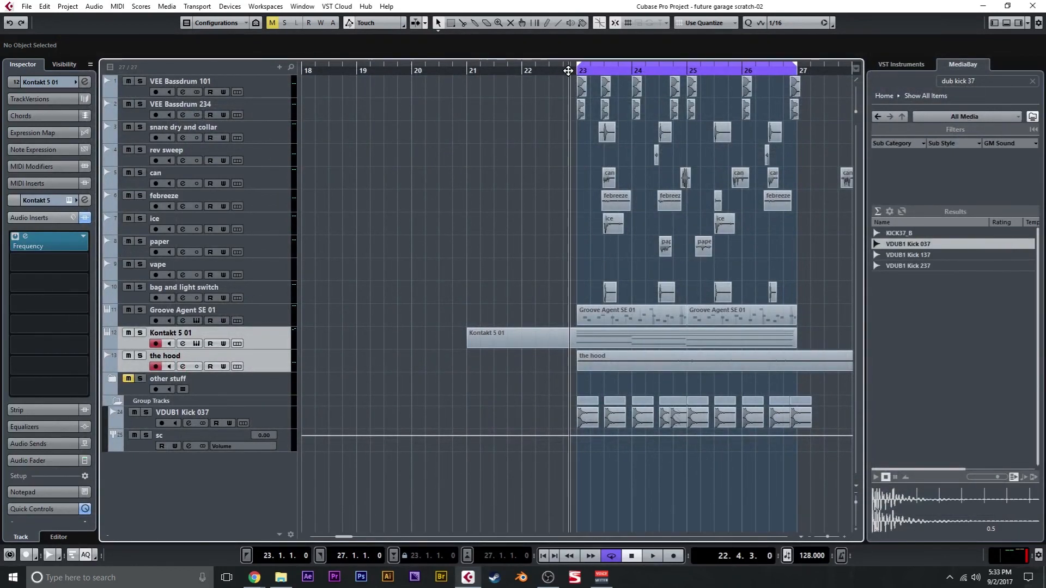
{"action": "scroll", "coordinate": [413, 174], "scroll_direction": "right", "scroll_amount": 1}
{"action": "key", "text": "space"}
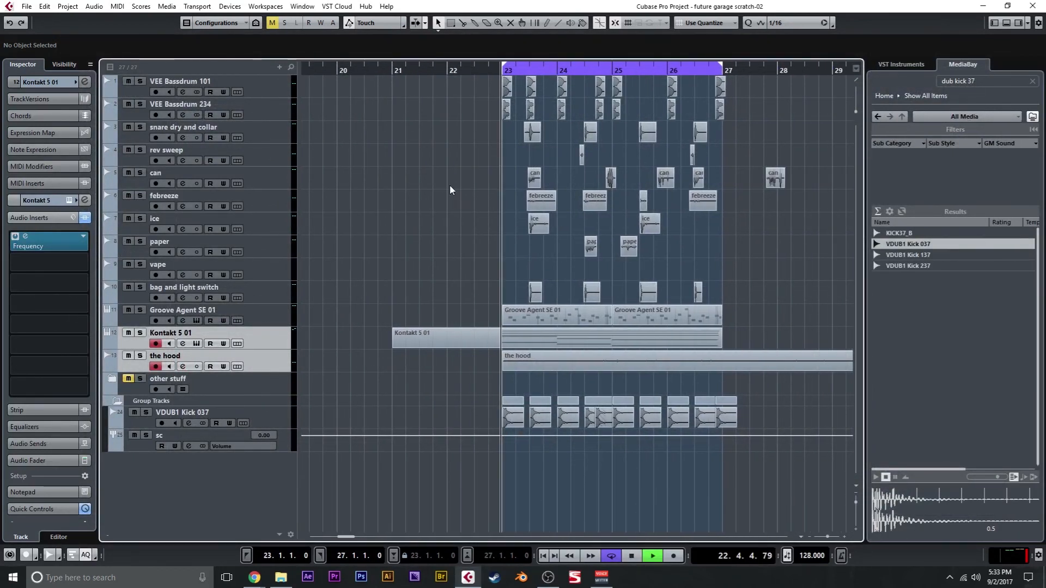
{"action": "scroll", "coordinate": [473, 193], "scroll_direction": "right", "scroll_amount": 2}
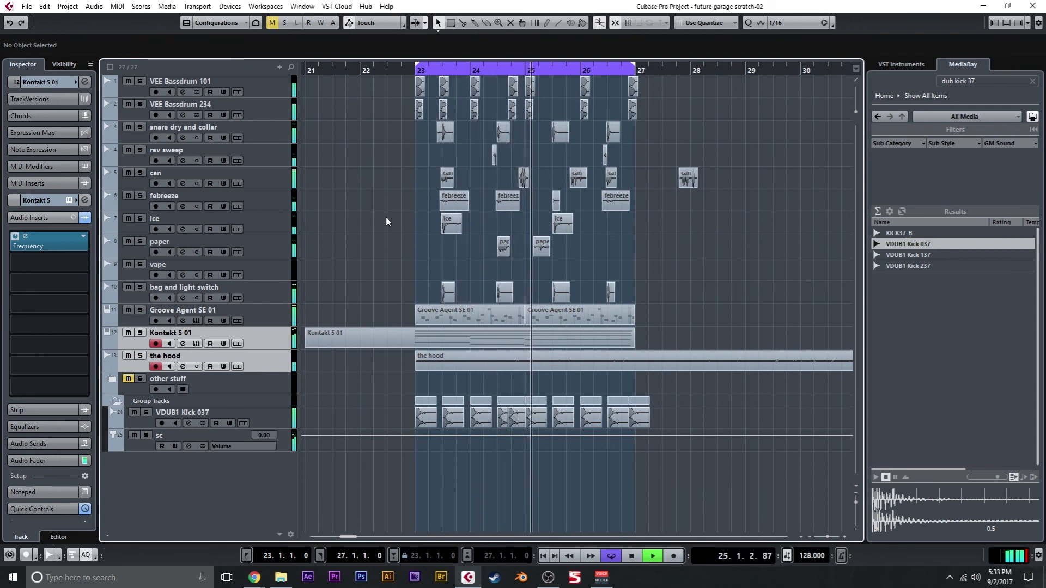
{"action": "key", "text": "space"}
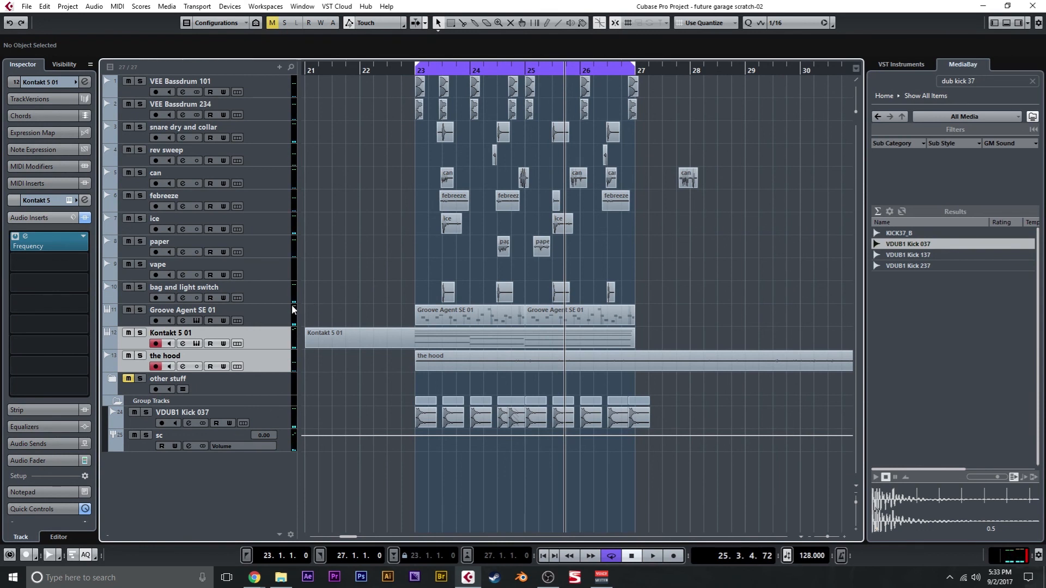
Move the vape track into the other stuff folder
{"action": "left_click_drag", "start_coordinate": [274, 266], "coordinate": [247, 378]}
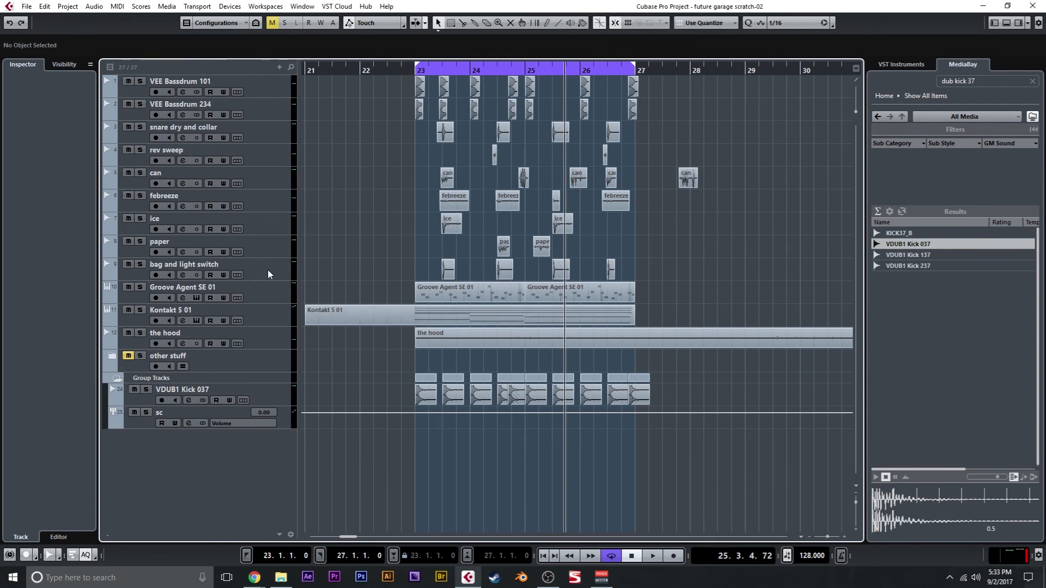
Add a stereo group channel named perc to the tracks from can through Groove Agent SE 01
{"action": "left_click", "coordinate": [263, 298]}
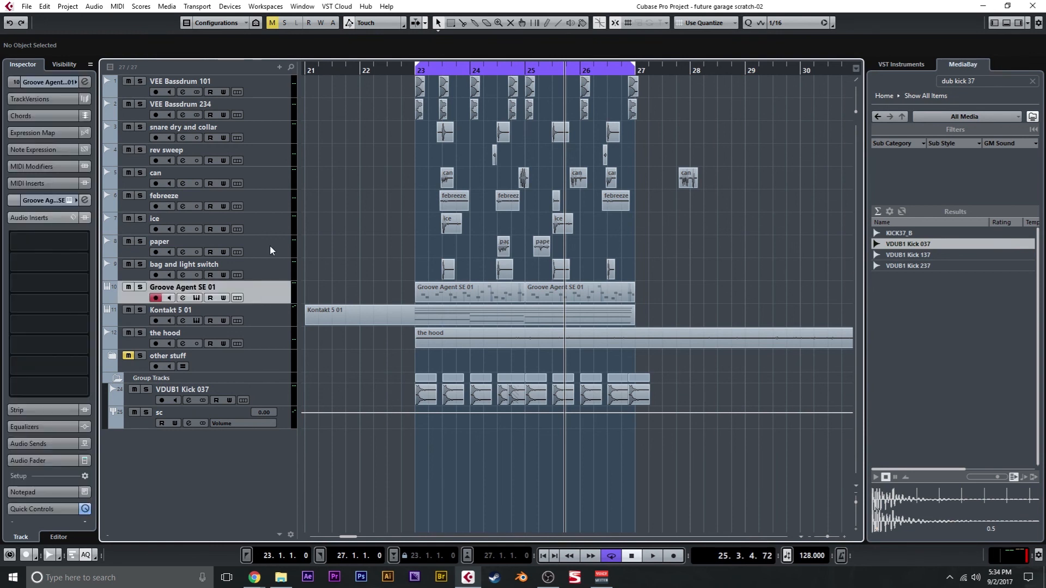
{"action": "left_click", "coordinate": [279, 171], "text": "shift"}
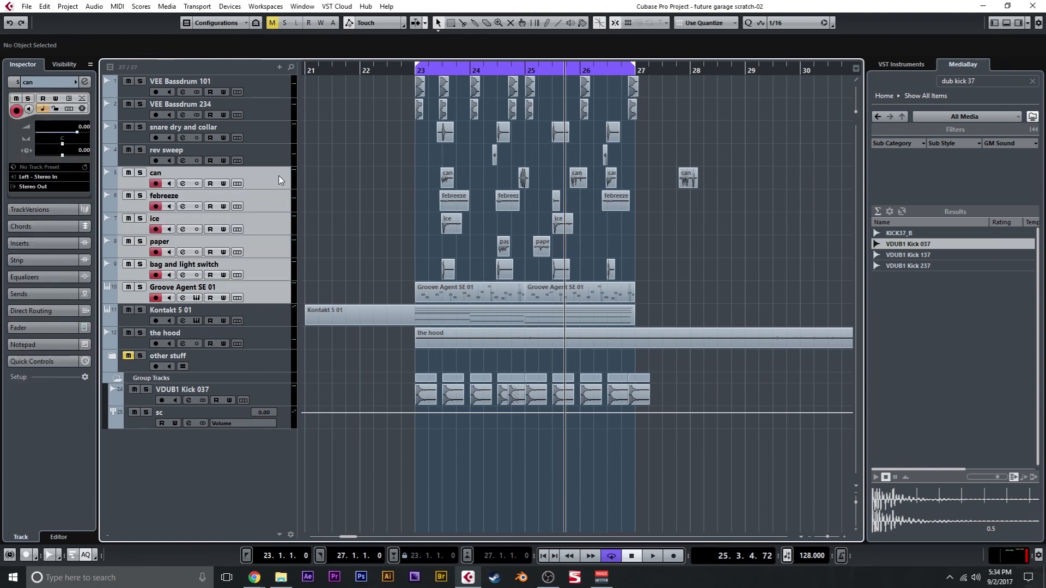
{"action": "right_click", "coordinate": [278, 175]}
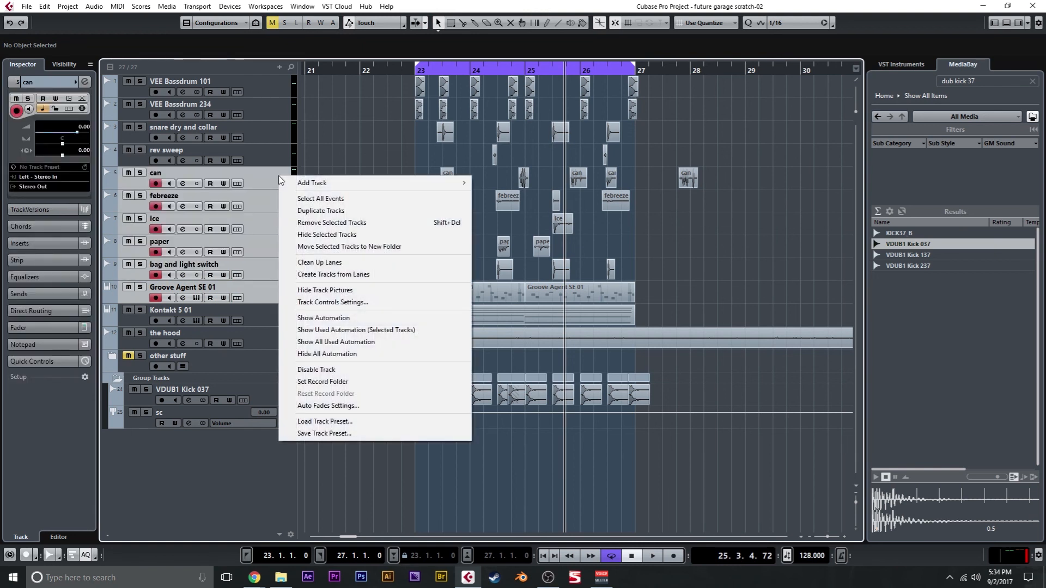
{"action": "key", "text": "Escape"}
{"action": "key", "text": "F3"}
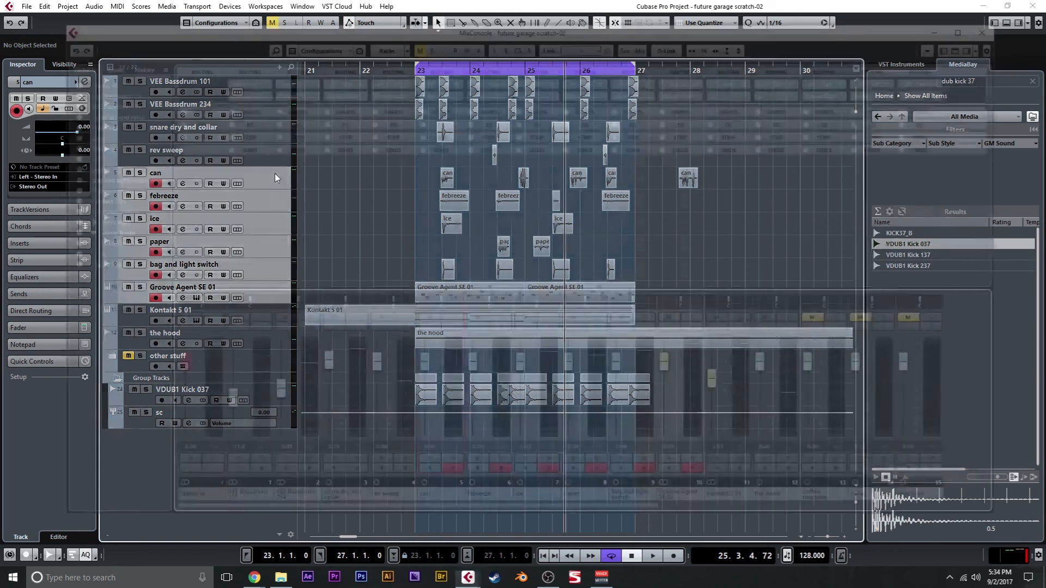
{"action": "right_click", "coordinate": [475, 436]}
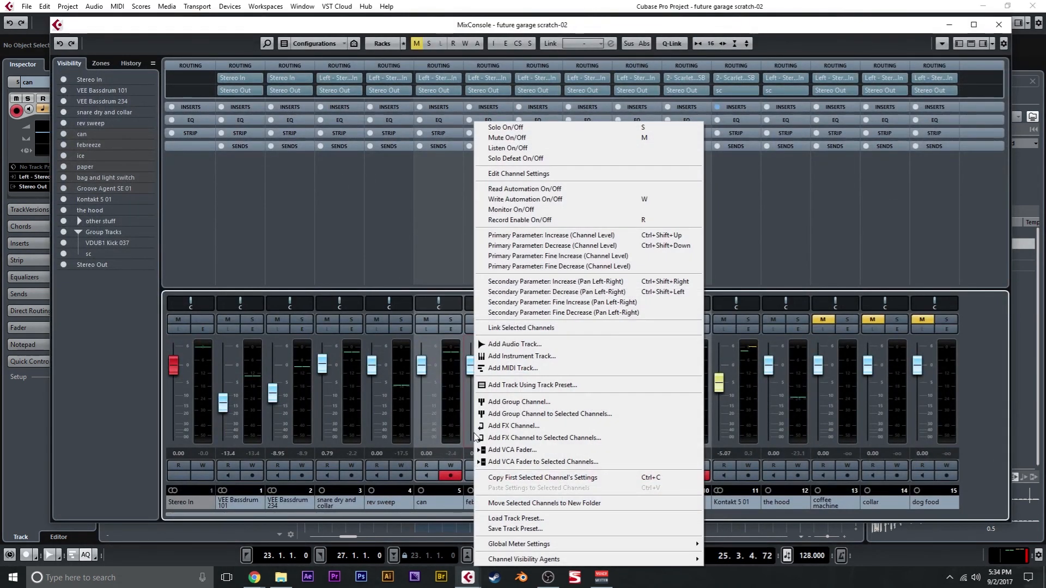
{"action": "left_click", "coordinate": [496, 415]}
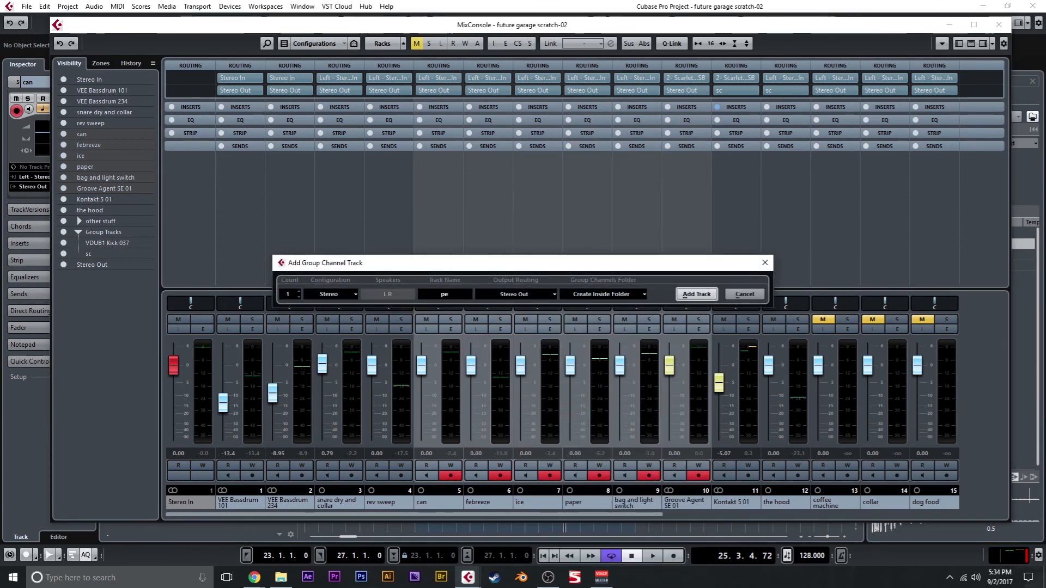
{"action": "key", "text": "Return"}
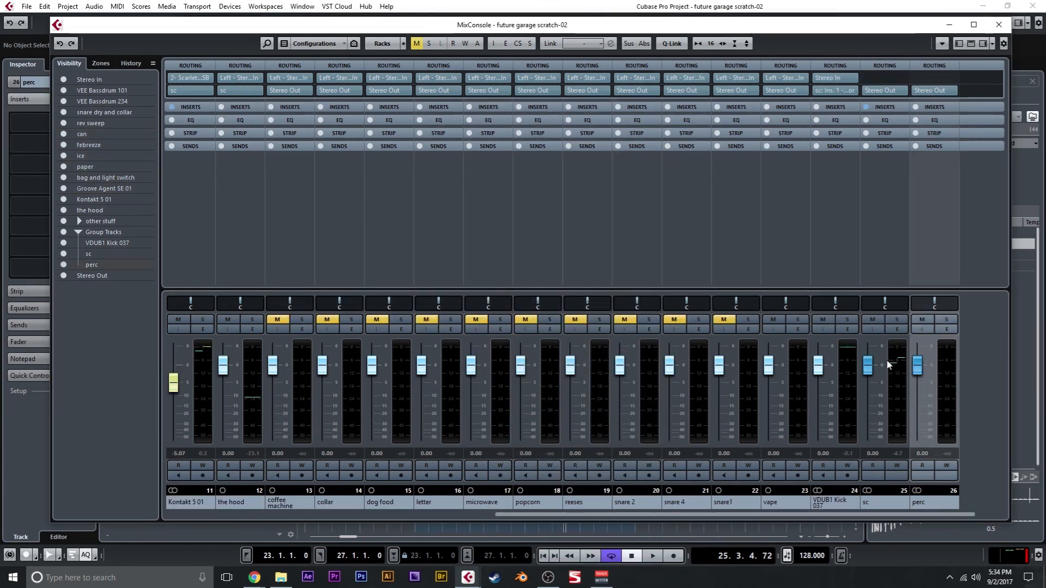
Load the CLA-2A Stereo compressor in the first insert slot of the Stereo Out channel
{"action": "left_click_drag", "start_coordinate": [541, 514], "coordinate": [648, 503]}
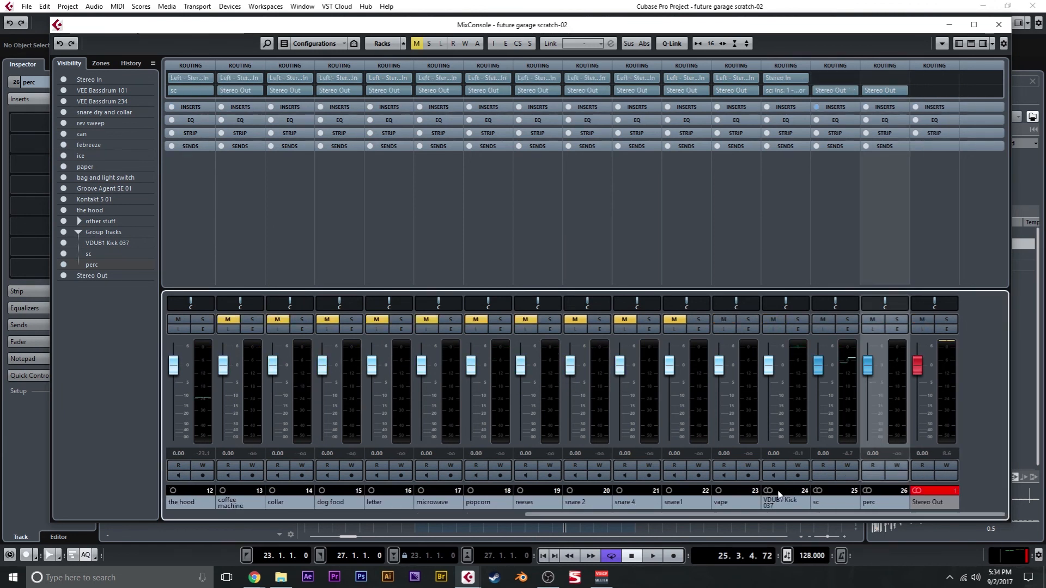
{"action": "left_click", "coordinate": [935, 107]}
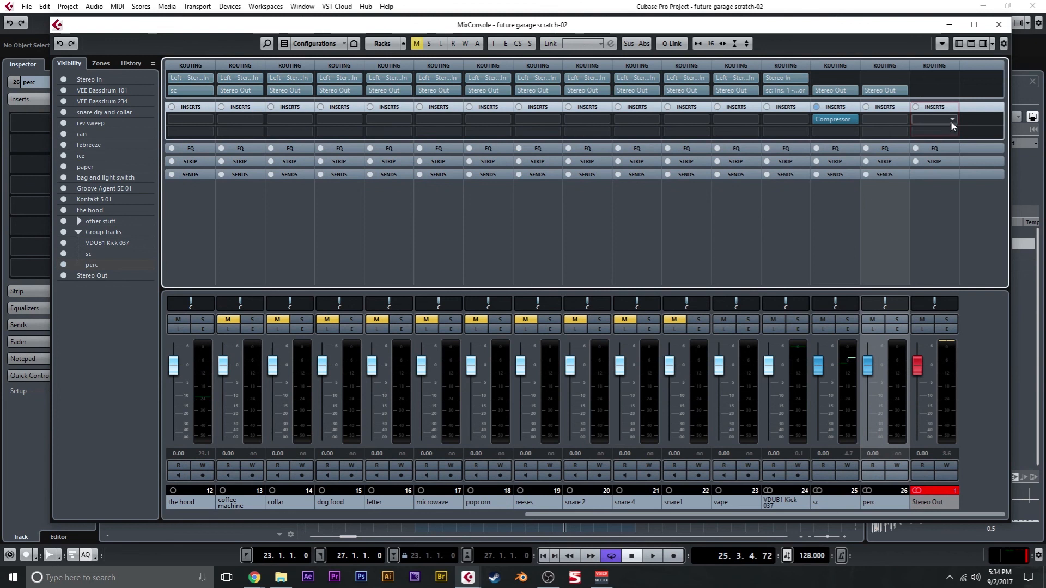
{"action": "left_click", "coordinate": [950, 121]}
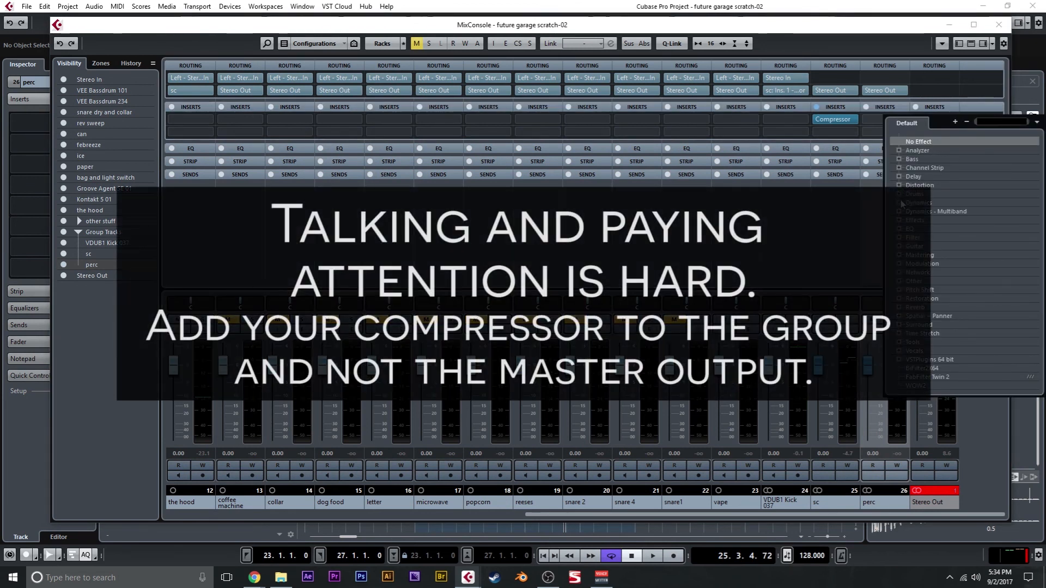
{"action": "left_click", "coordinate": [899, 203]}
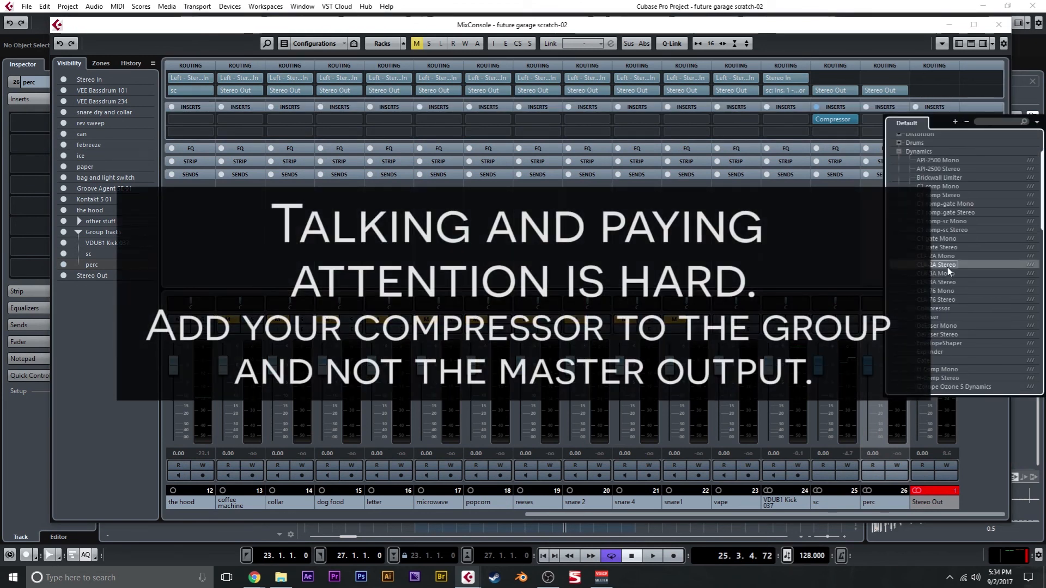
{"action": "left_click", "coordinate": [946, 316]}
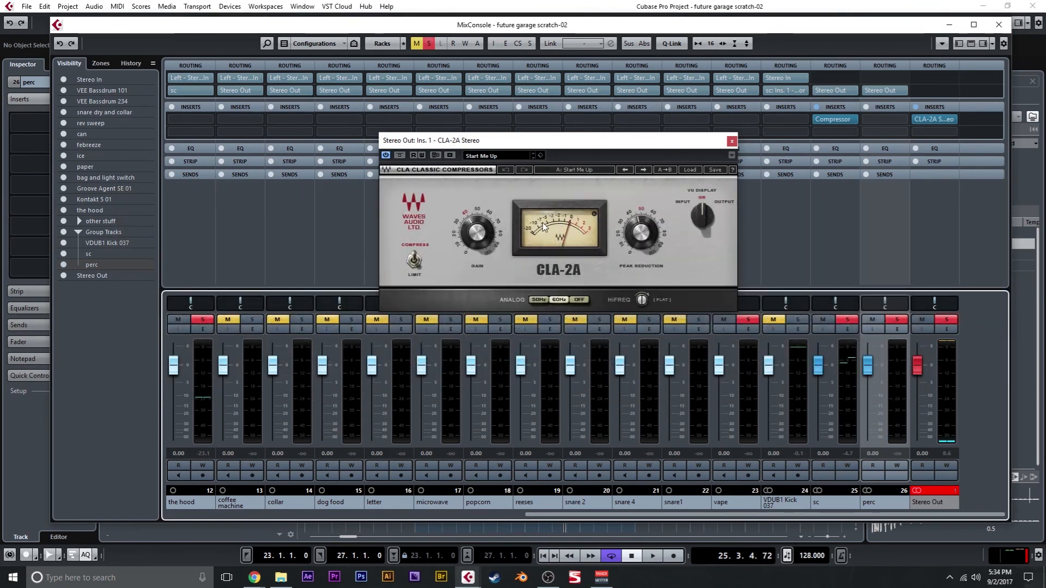
Adjust the peak reduction and gain of the CLA-2A on Stereo Out during loop playback, then return to the project window
{"action": "key", "text": "space"}
{"action": "left_click_drag", "start_coordinate": [637, 235], "coordinate": [637, 248]}
{"action": "key", "text": "space"}
{"action": "left_click", "coordinate": [477, 233]}
{"action": "left_click_drag", "start_coordinate": [476, 233], "coordinate": [477, 238]}
{"action": "key", "text": "space"}
{"action": "key", "text": "space"}
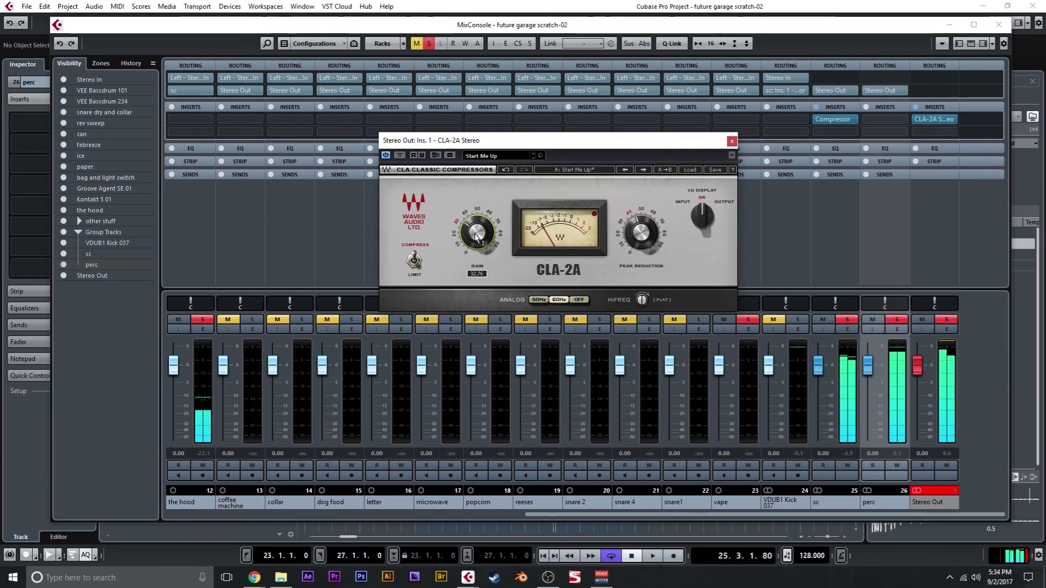
{"action": "left_click", "coordinate": [730, 141]}
{"action": "left_click", "coordinate": [999, 24]}
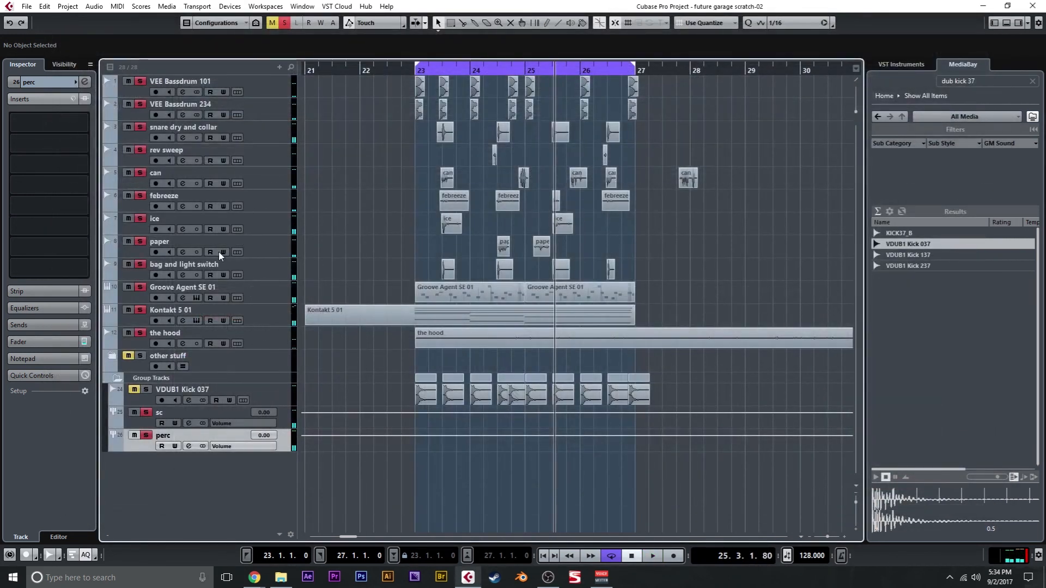
Deactivate all solo states in the project
{"action": "left_click", "coordinate": [279, 130]}
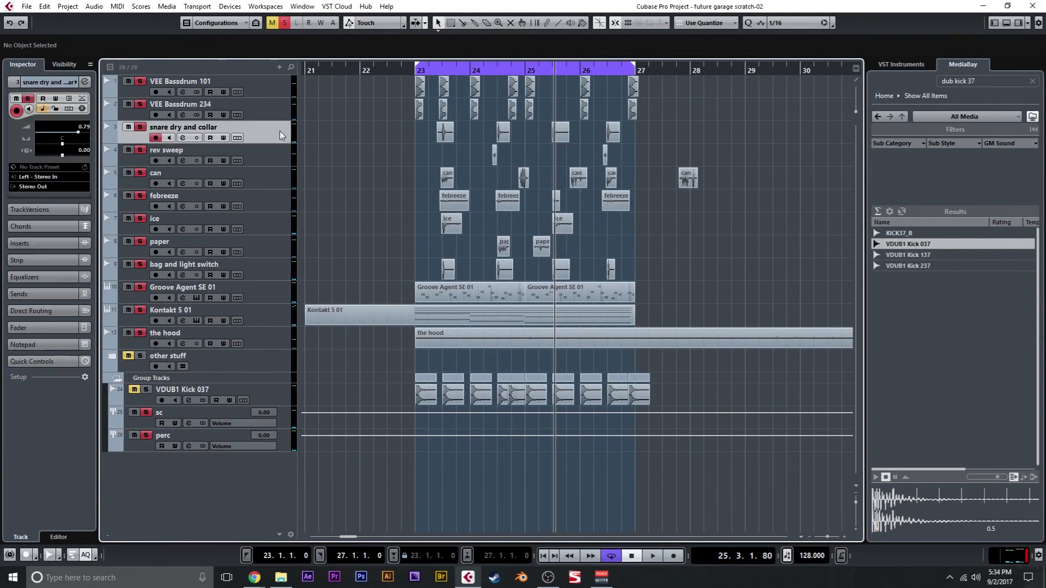
{"action": "left_click", "coordinate": [280, 105]}
{"action": "left_click", "coordinate": [278, 90]}
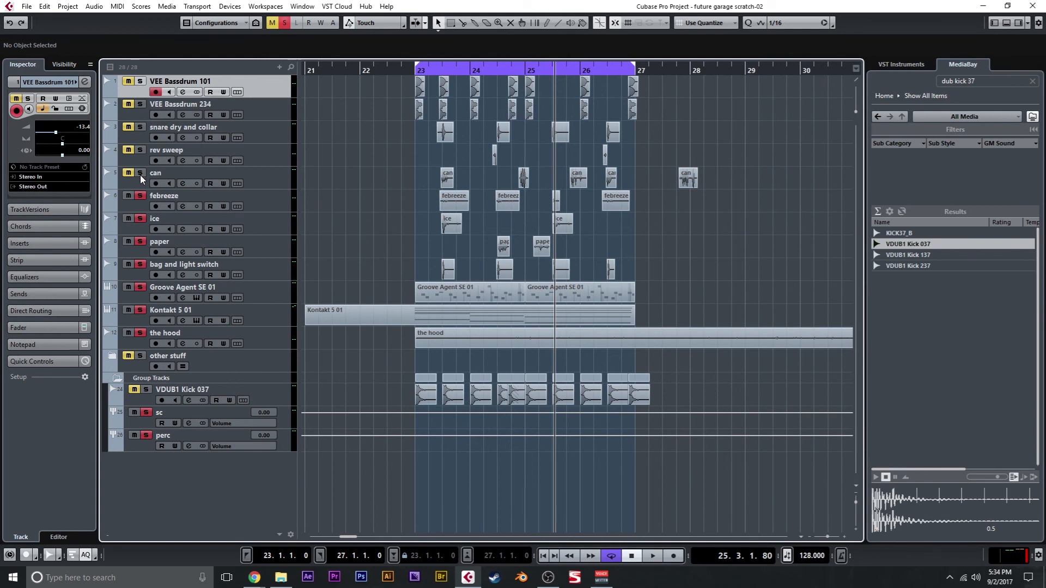
{"action": "left_click", "coordinate": [284, 23]}
Add a group channel named kick and snare to the VEE Bassdrum 101, VEE Bassdrum 234 and snare dry and collar tracks
{"action": "left_click", "coordinate": [276, 130]}
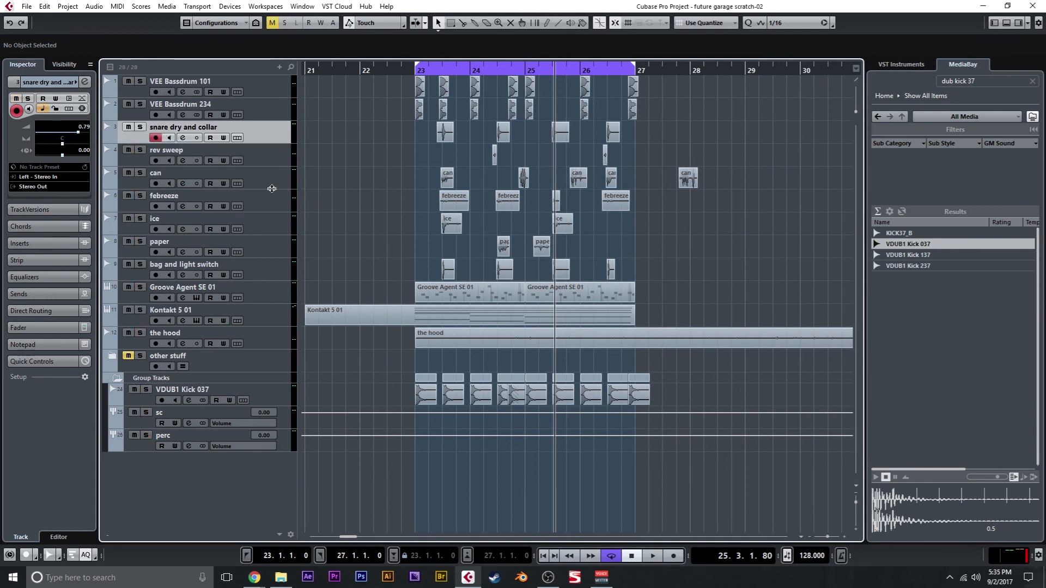
{"action": "key", "text": "F3"}
{"action": "right_click", "coordinate": [274, 124]}
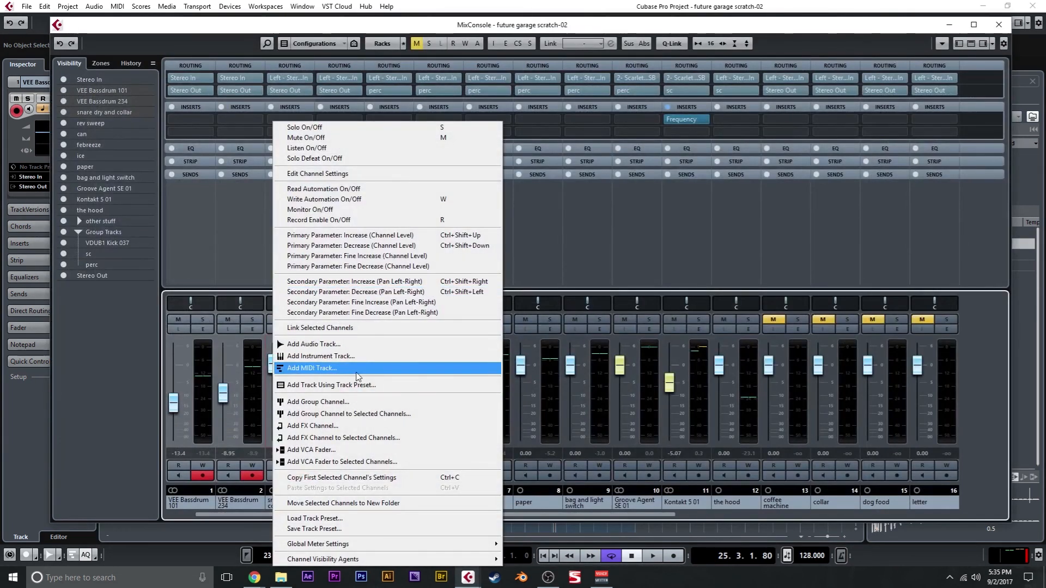
{"action": "left_click", "coordinate": [362, 414]}
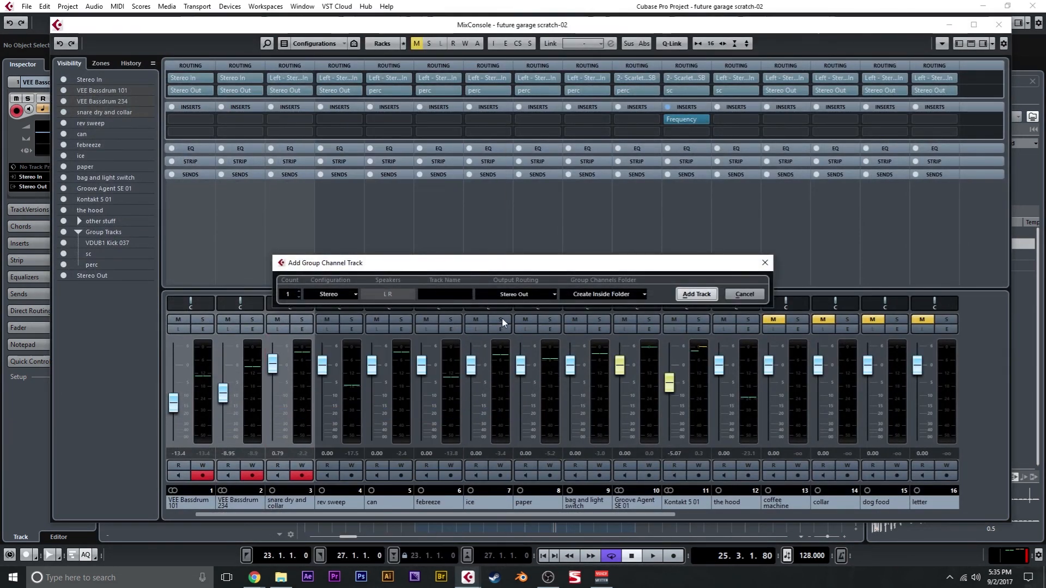
{"action": "type", "text": "kick a"}
{"action": "type", "text": "nare"}
{"action": "key", "text": "Return"}
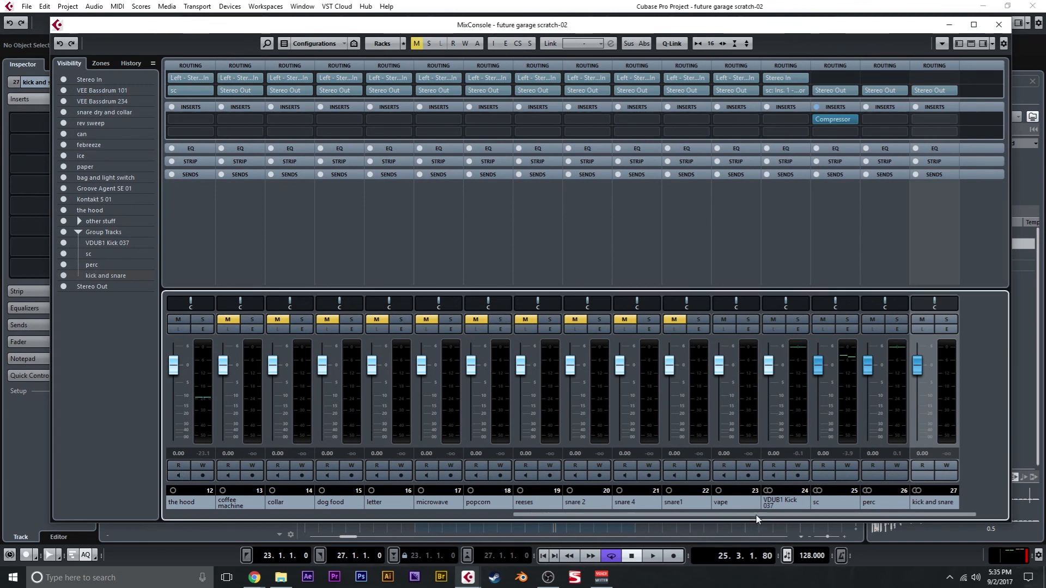
Put a CLA-2A Stereo on the kick and snare group's first insert and adjust its peak reduction and gain during playback
{"action": "left_click_drag", "start_coordinate": [756, 518], "coordinate": [817, 514]}
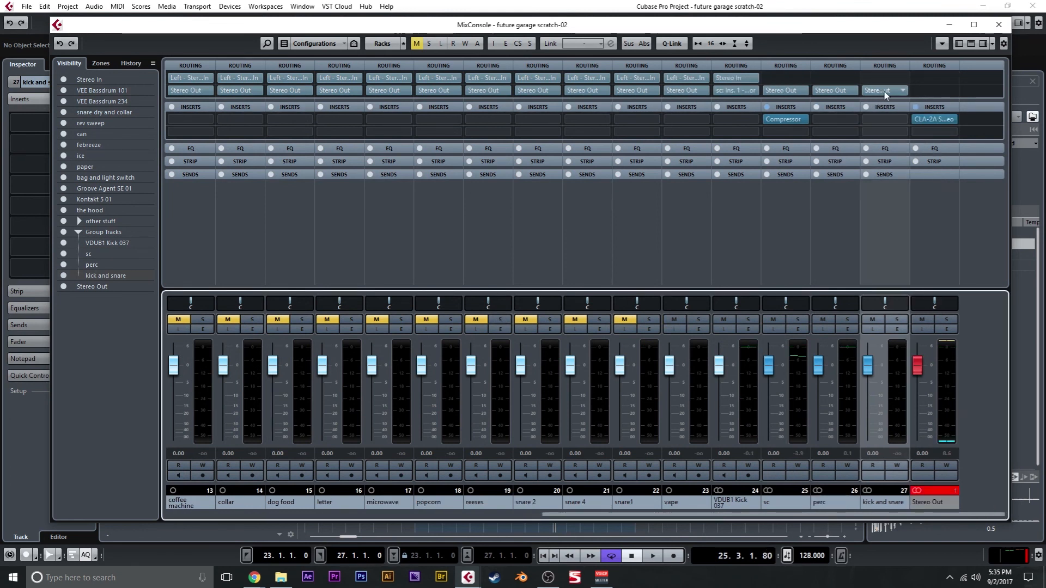
{"action": "left_click_drag", "start_coordinate": [934, 119], "coordinate": [881, 117]}
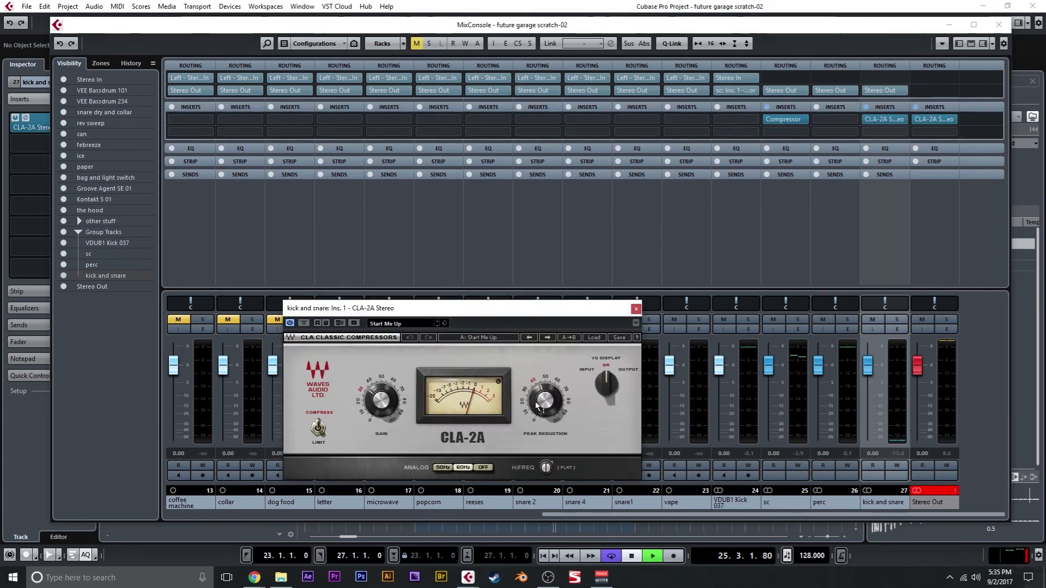
{"action": "left_click_drag", "start_coordinate": [536, 406], "coordinate": [537, 401]}
{"action": "left_click_drag", "start_coordinate": [382, 406], "coordinate": [382, 404]}
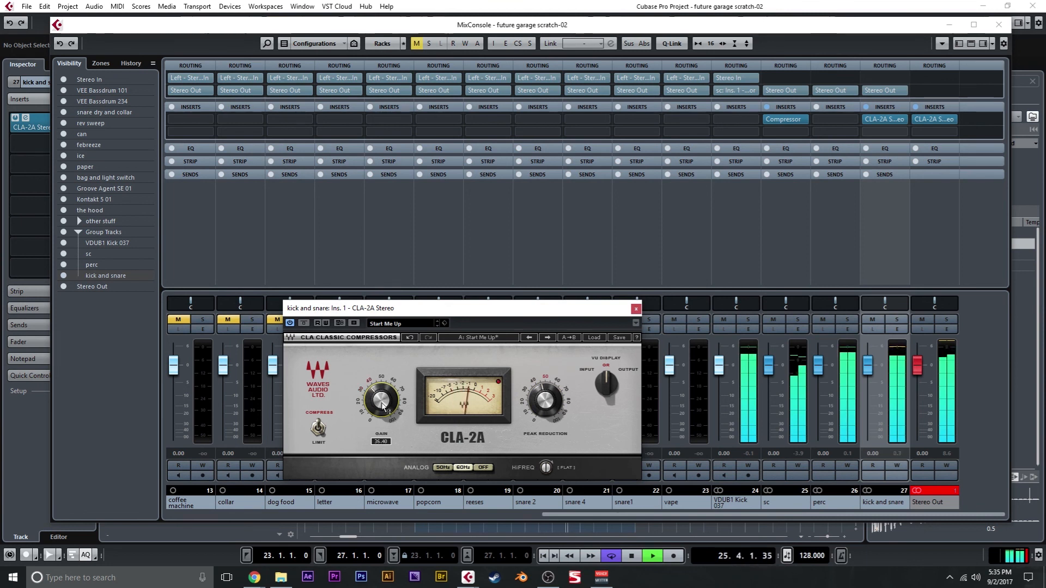
{"action": "key", "text": "space"}
{"action": "left_click", "coordinate": [636, 309]}
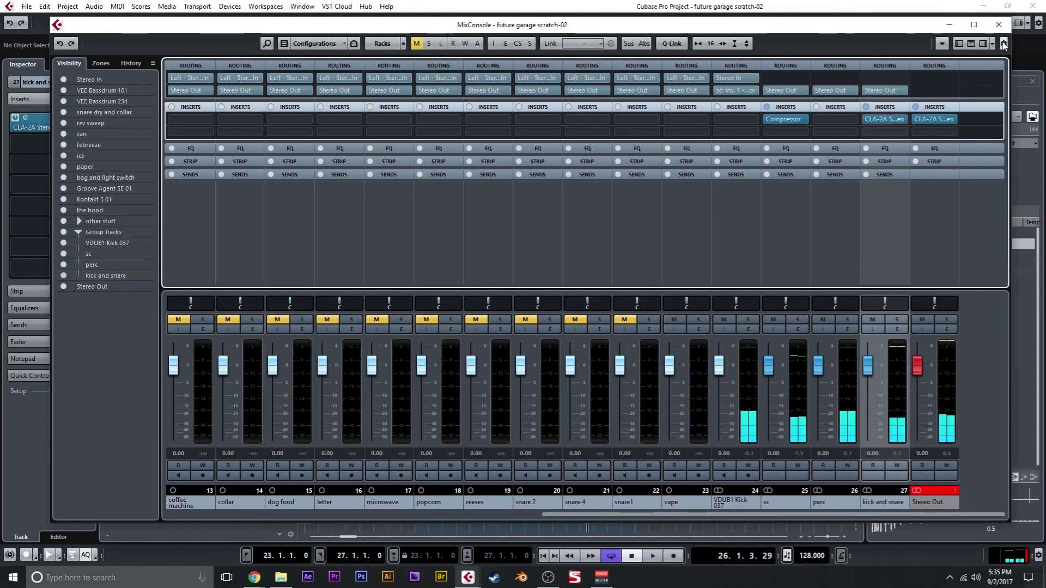
{"action": "left_click", "coordinate": [996, 25]}
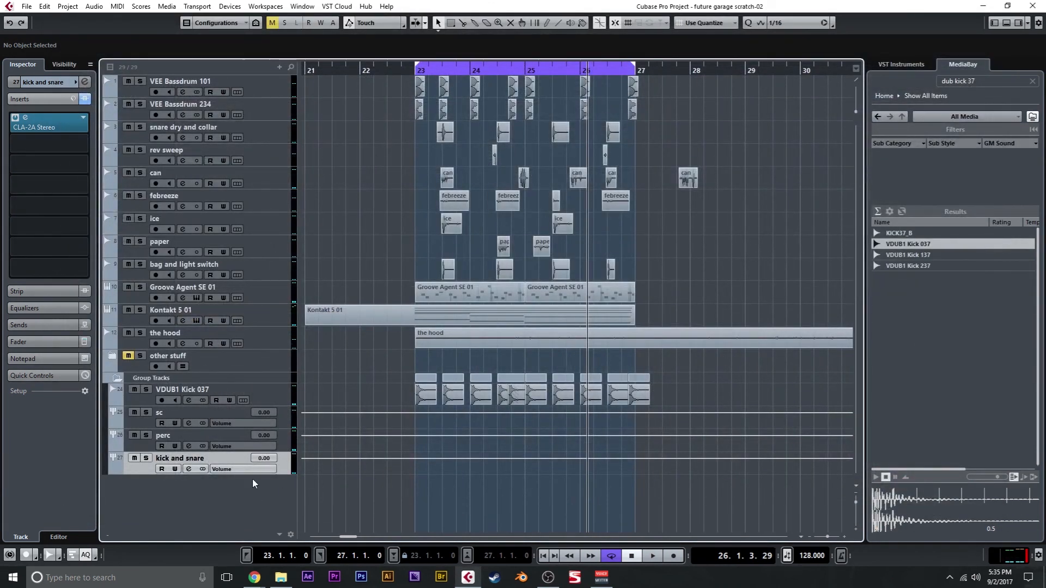
Add a stereo FX channel track named perc verb with no effect, routed to Stereo Out
{"action": "right_click", "coordinate": [241, 496]}
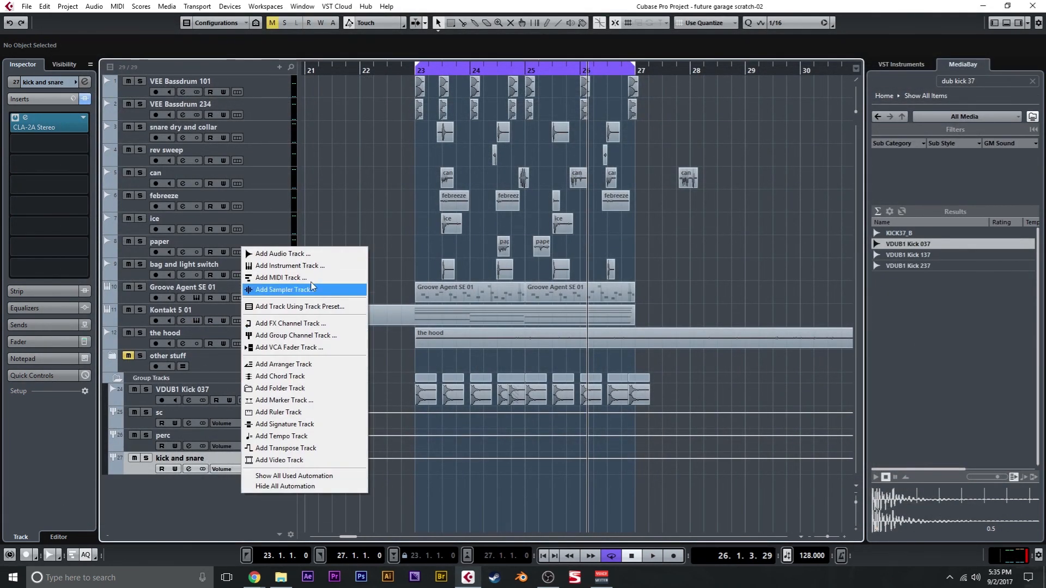
{"action": "left_click", "coordinate": [311, 329]}
{"action": "left_click", "coordinate": [505, 292]}
{"action": "type", "text": "perc verb"}
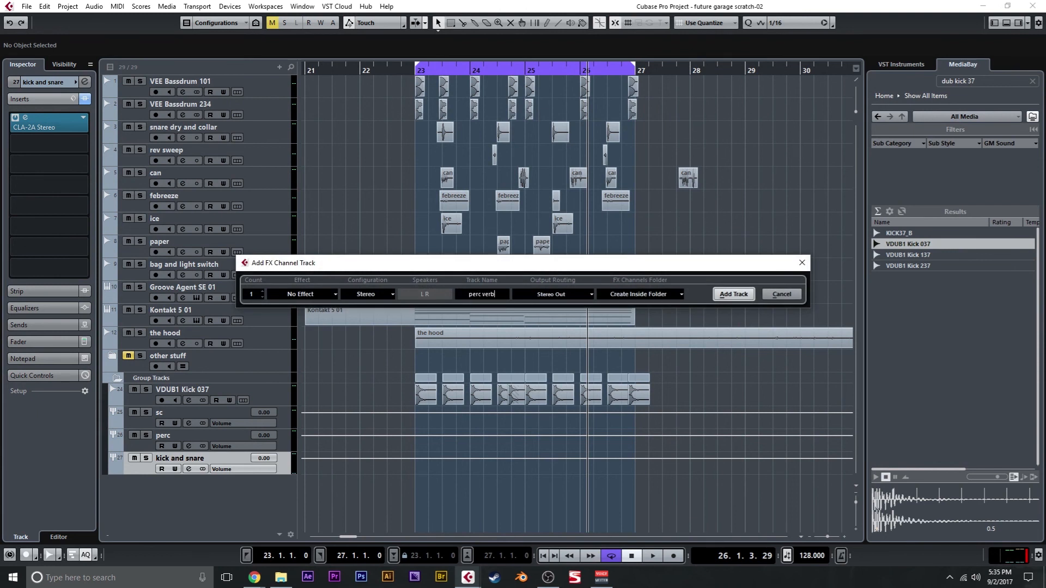
{"action": "key", "text": "Return"}
Add another stereo FX channel track named snare verb with no effect, routed to Stereo Out
{"action": "right_click", "coordinate": [221, 514]}
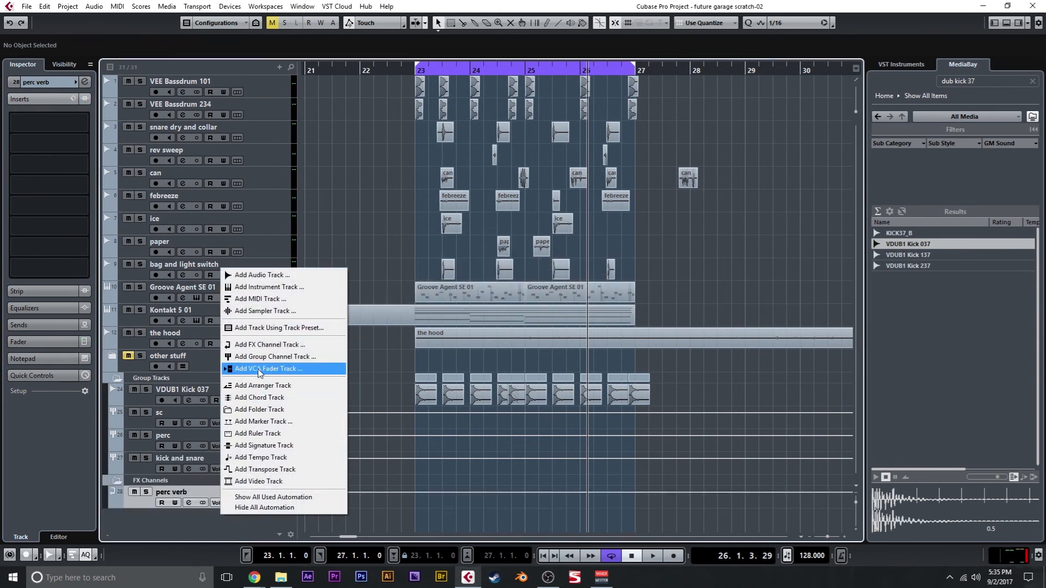
{"action": "left_click", "coordinate": [269, 348]}
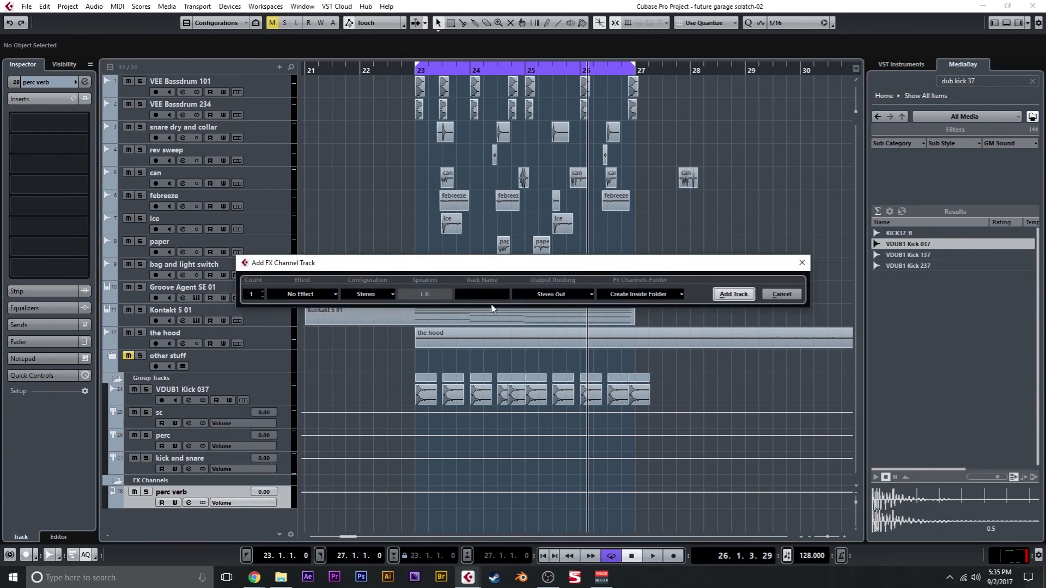
{"action": "type", "text": "snare verb"}
{"action": "key", "text": "Return"}
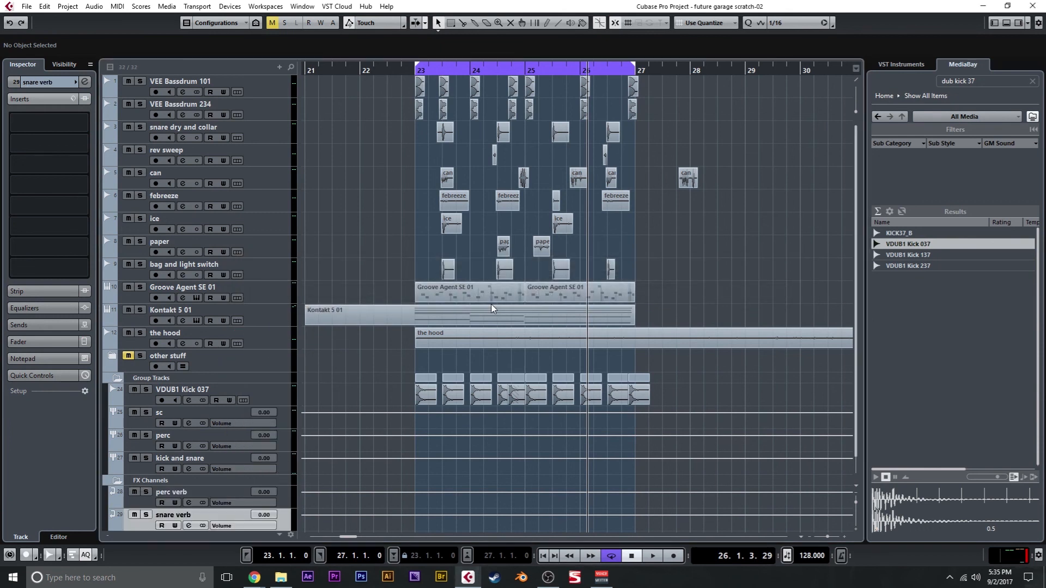
Load the RVerb Stereo reverb in the first insert slot of the perc verb channel
{"action": "scroll", "coordinate": [251, 446], "scroll_direction": "down", "scroll_amount": 1}
{"action": "left_click", "coordinate": [287, 481]}
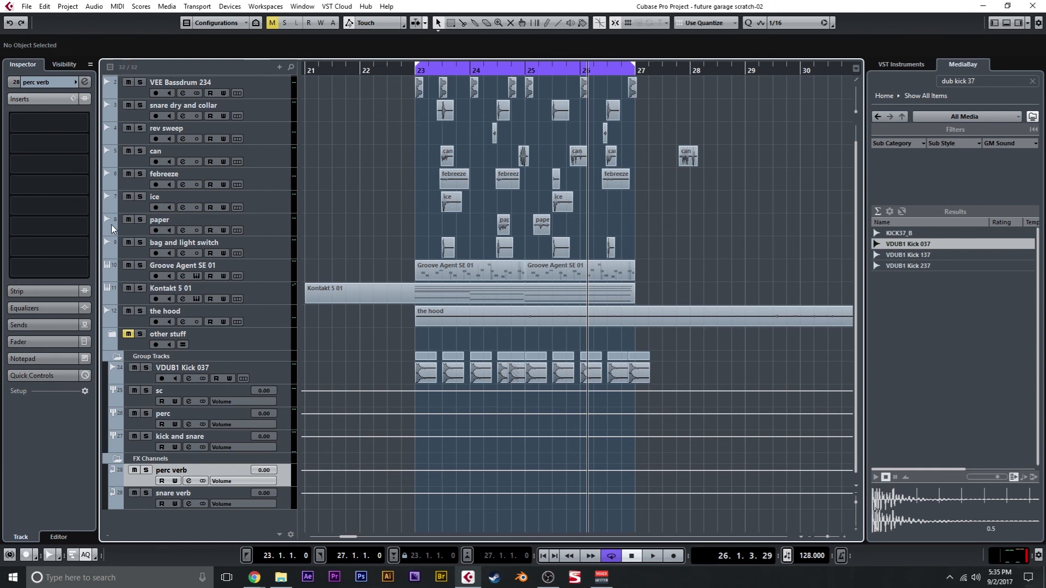
{"action": "left_click", "coordinate": [86, 125]}
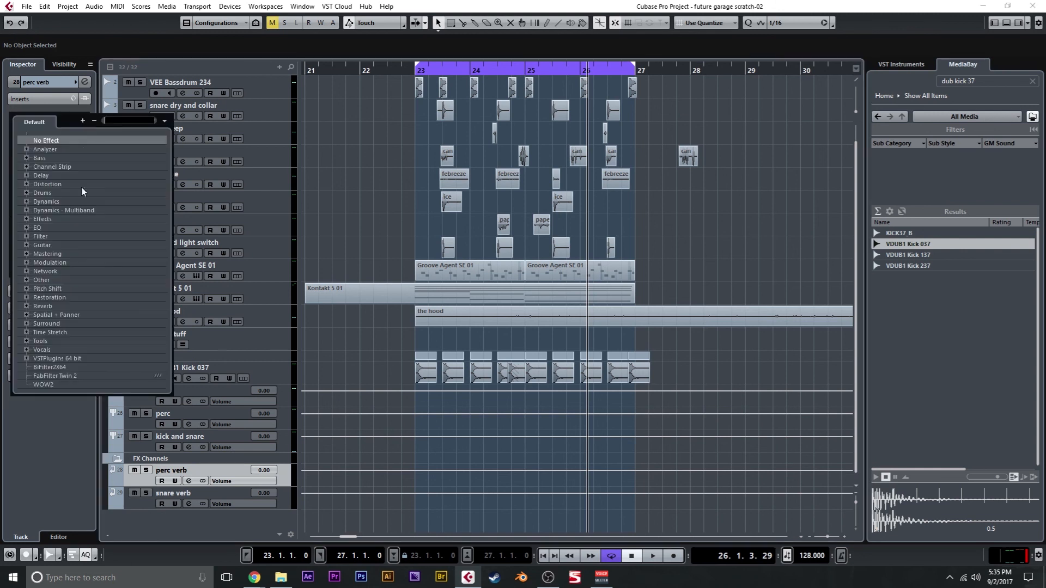
{"action": "left_click", "coordinate": [25, 308]}
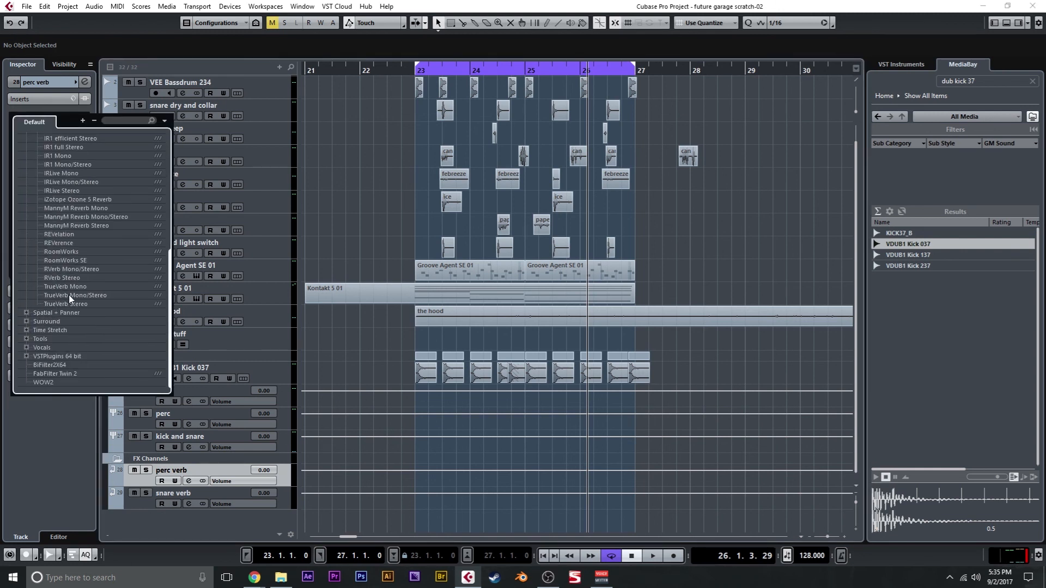
{"action": "left_click", "coordinate": [86, 278]}
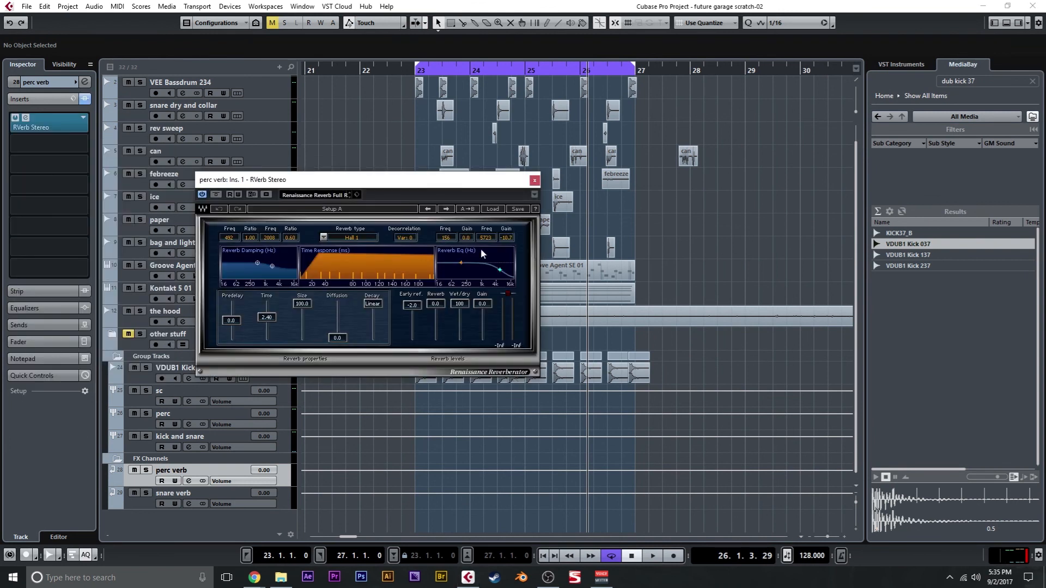
Step forward through the presets of the perc verb's RVerb Stereo to Indoor pool
{"action": "left_click", "coordinate": [446, 208]}
{"action": "left_click", "coordinate": [446, 209]}
{"action": "left_click", "coordinate": [446, 209]}
{"action": "left_click", "coordinate": [446, 208]}
{"action": "left_click", "coordinate": [446, 209]}
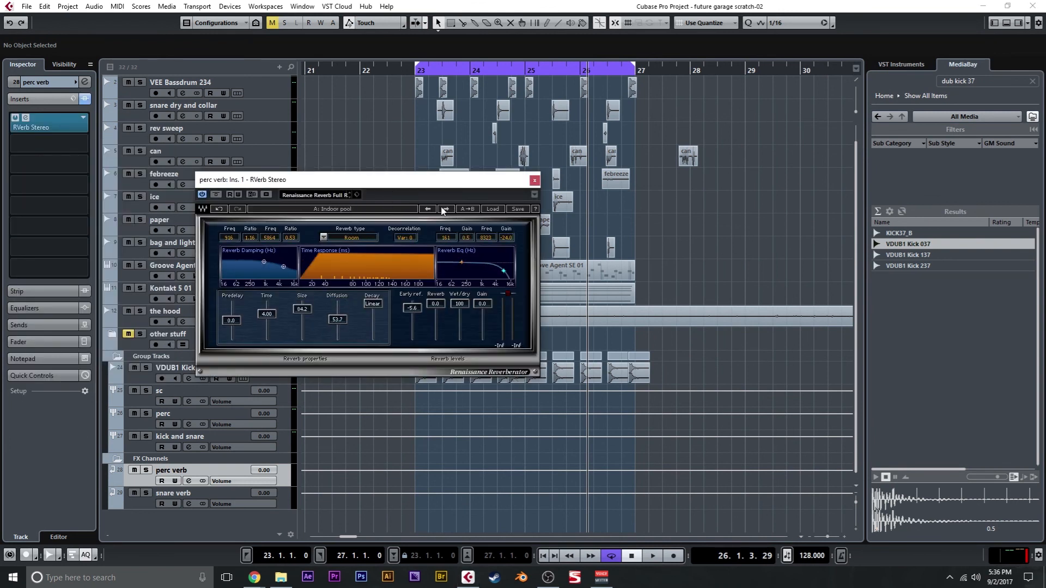
Close the reverb window and add a perc verb send to the channels from can through Groove Agent SE 01
{"action": "left_click", "coordinate": [533, 181]}
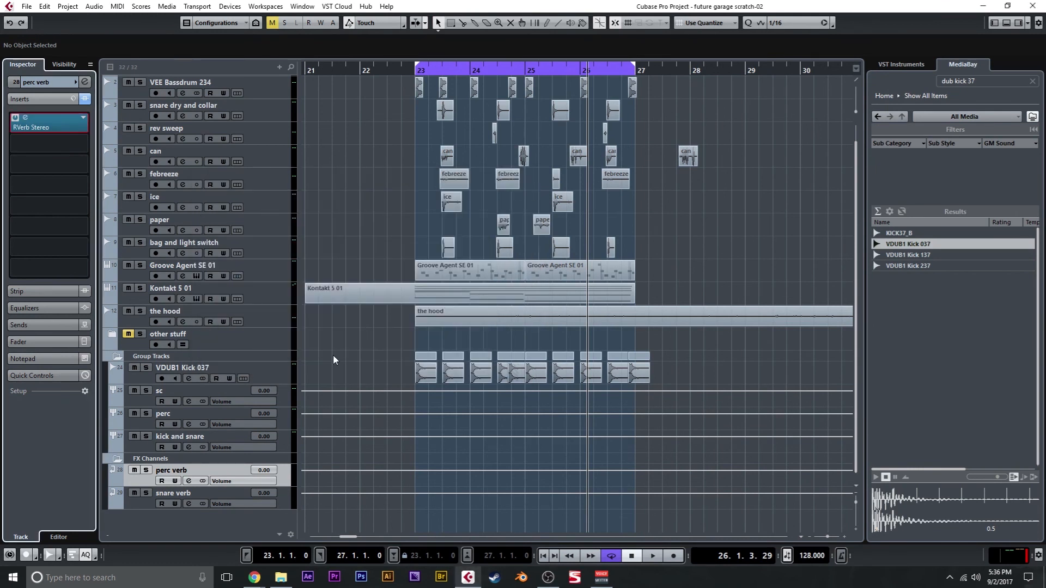
{"action": "left_click", "coordinate": [278, 275]}
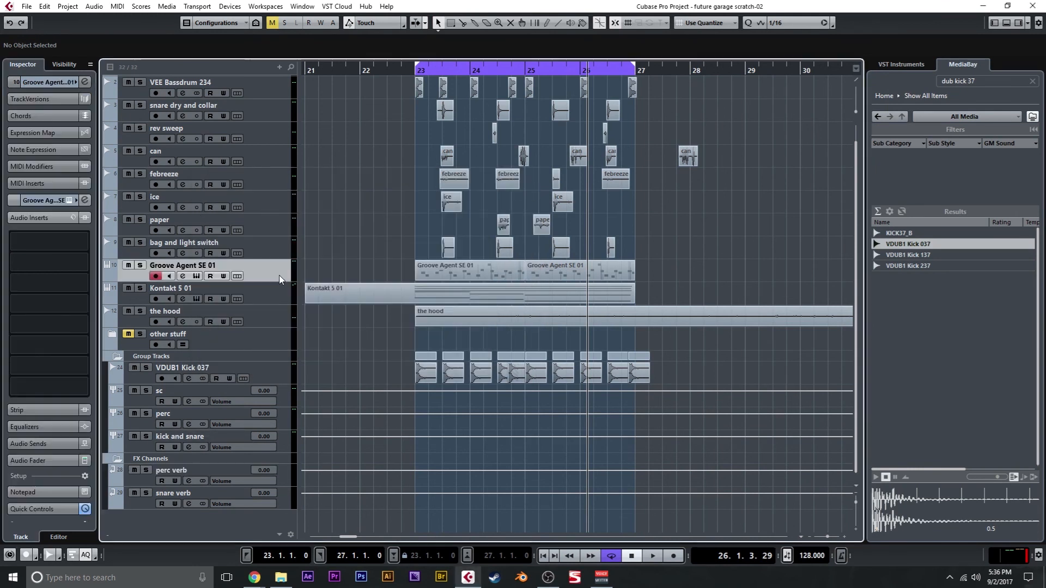
{"action": "scroll", "coordinate": [279, 276], "scroll_direction": "up", "scroll_amount": 1}
{"action": "left_click", "coordinate": [284, 160], "text": "shift"}
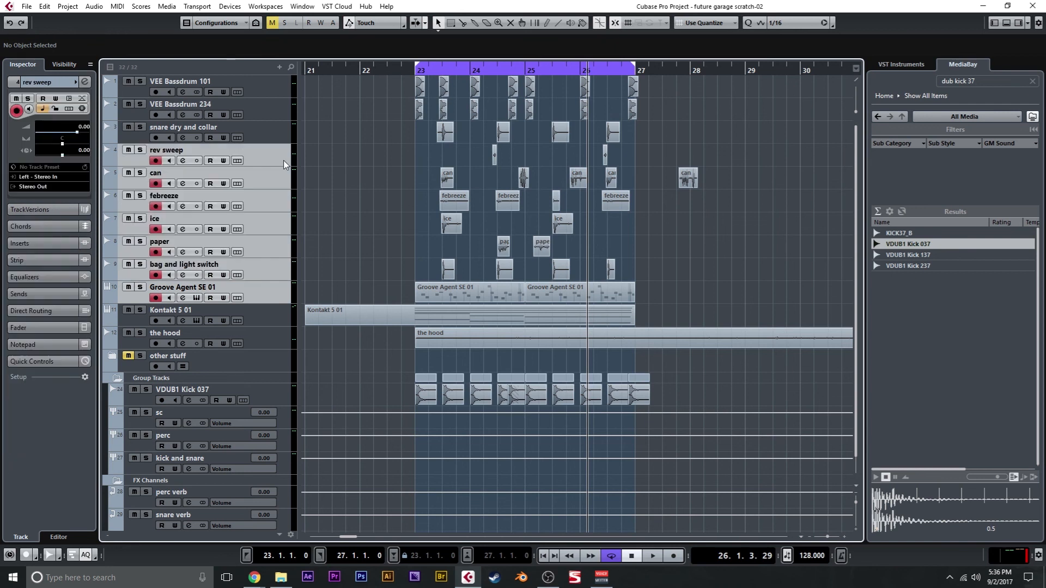
{"action": "left_click", "coordinate": [279, 173], "text": "shift"}
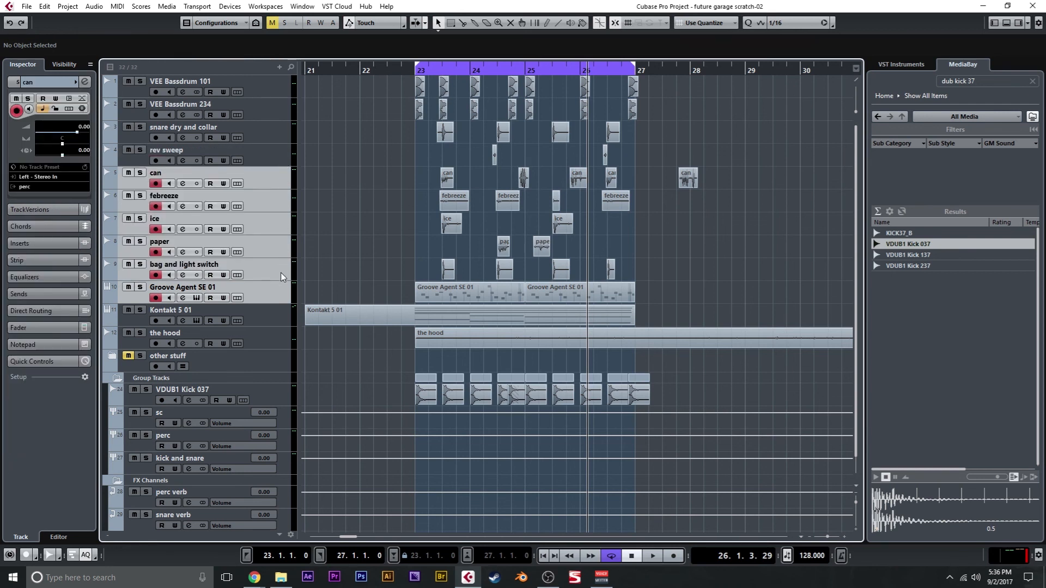
{"action": "key", "text": "F3"}
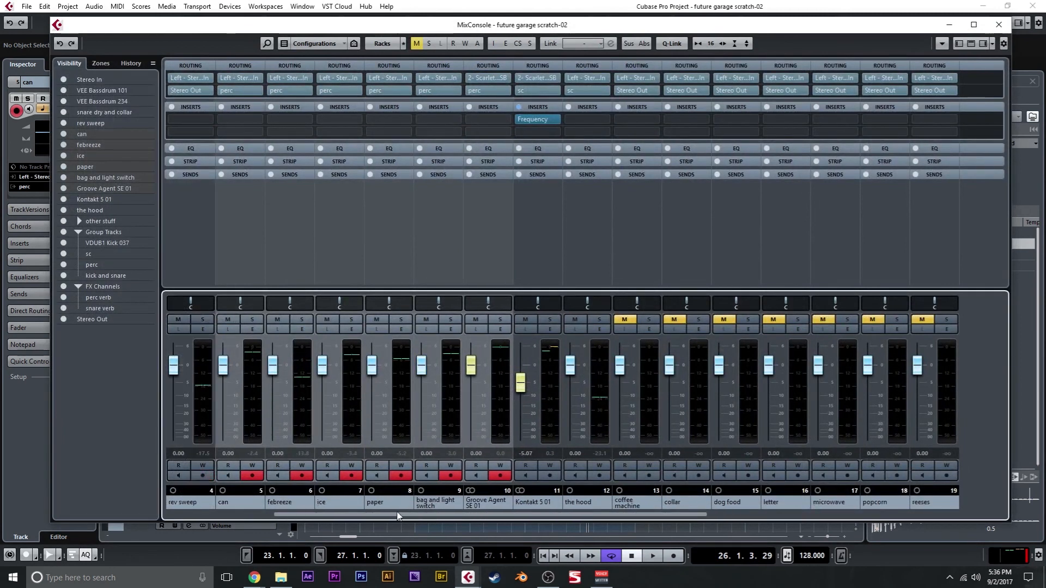
{"action": "left_click_drag", "start_coordinate": [397, 516], "coordinate": [352, 496]}
{"action": "left_click", "coordinate": [332, 175]}
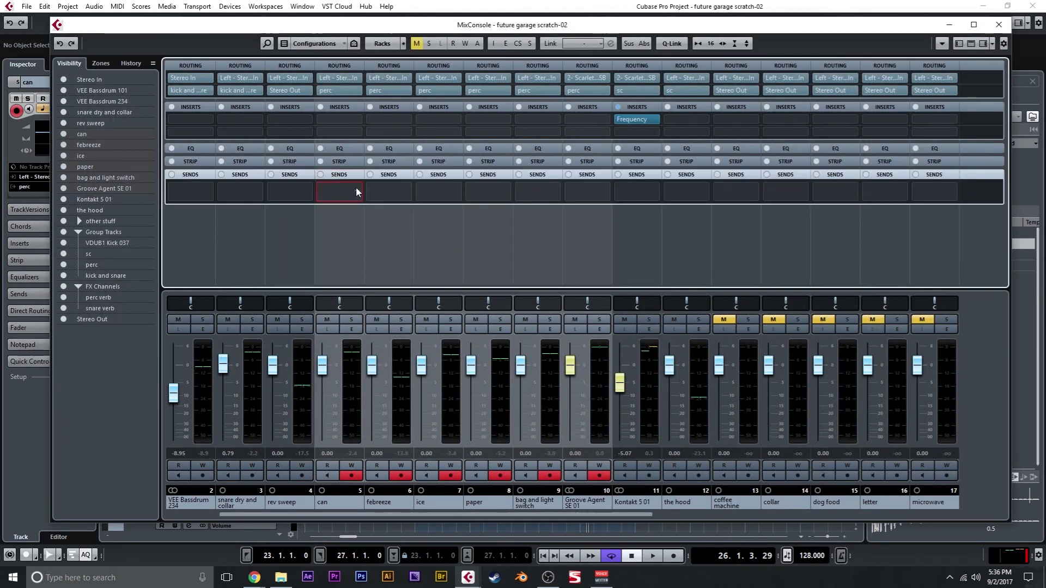
{"action": "left_click", "coordinate": [358, 191]}
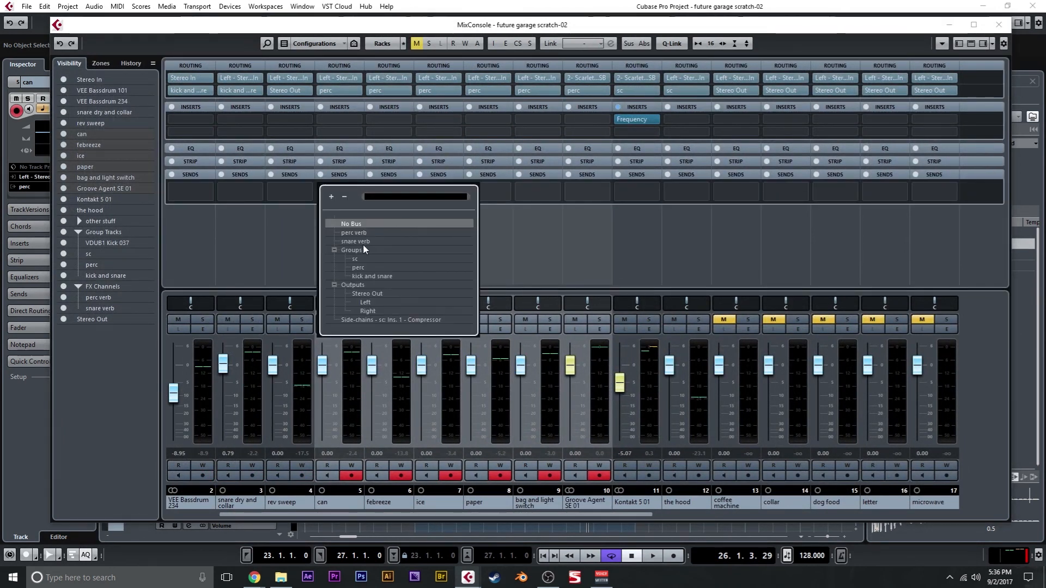
{"action": "left_click", "coordinate": [357, 232]}
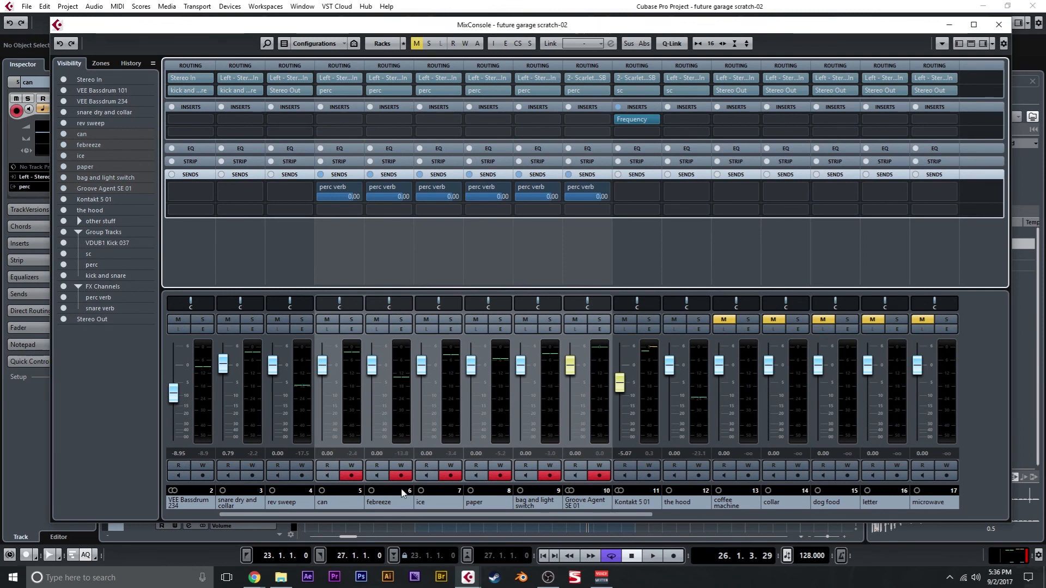
Add a snare verb send to the snare dry and collar channel and switch that send to pre-fader
{"action": "left_click_drag", "start_coordinate": [380, 517], "coordinate": [328, 517]}
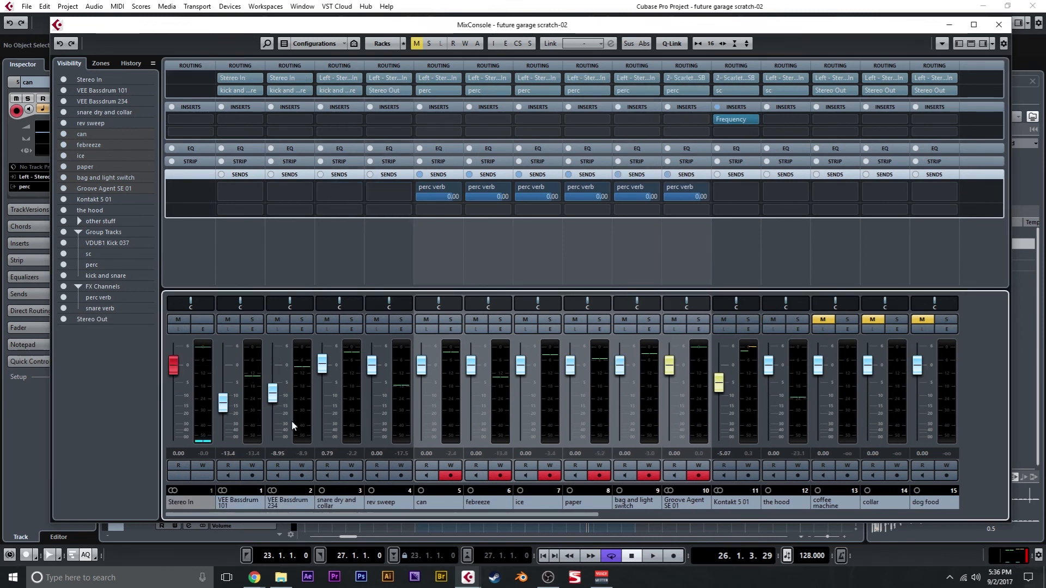
{"action": "left_click", "coordinate": [360, 189]}
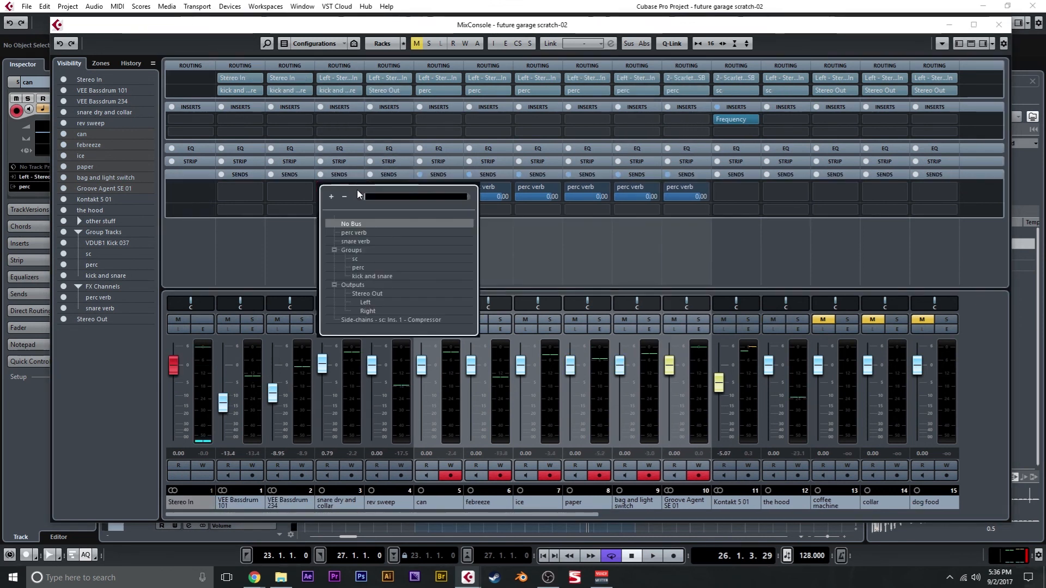
{"action": "left_click", "coordinate": [355, 244]}
{"action": "left_click", "coordinate": [322, 187]}
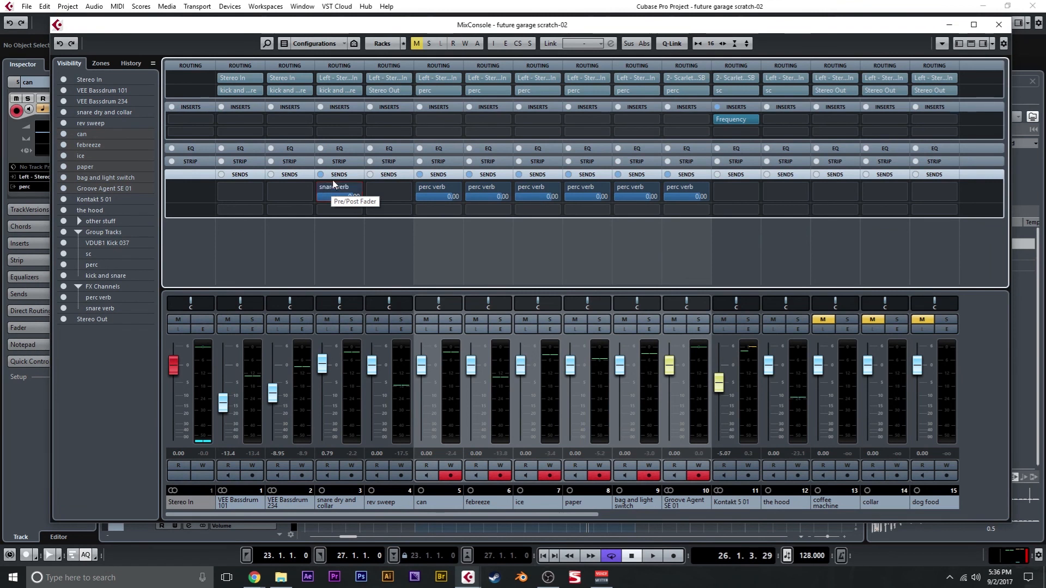
{"action": "left_click", "coordinate": [331, 188]}
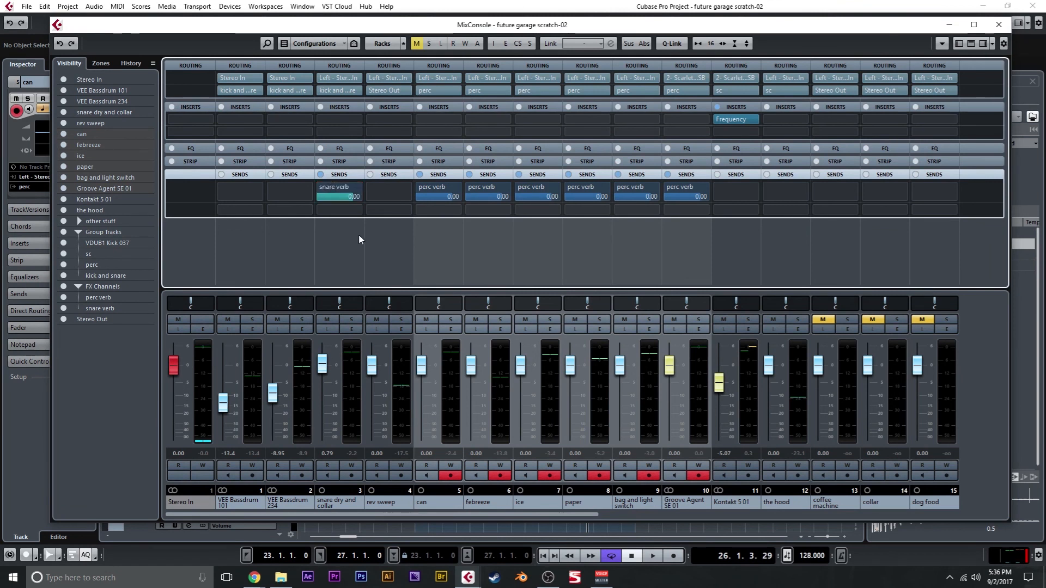
{"action": "left_click", "coordinate": [326, 374]}
{"action": "left_click", "coordinate": [323, 402], "text": "ctrl"}
Copy the RVerb Stereo insert from perc verb to snare verb and step its presets forward to Tennessee Theatre
{"action": "left_click_drag", "start_coordinate": [450, 515], "coordinate": [904, 506]}
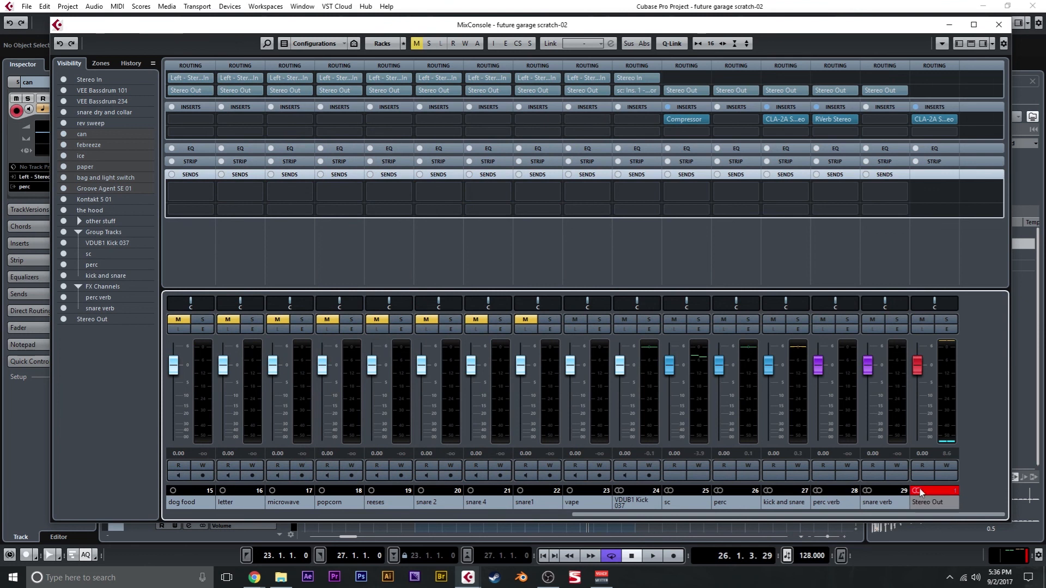
{"action": "left_click_drag", "start_coordinate": [839, 119], "coordinate": [880, 119]}
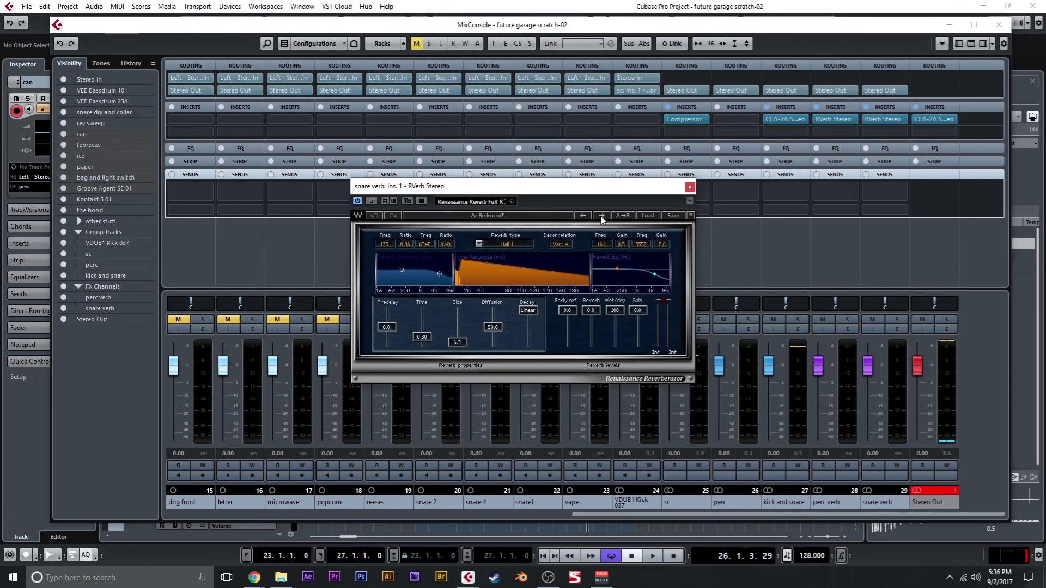
{"action": "left_click", "coordinate": [603, 216]}
{"action": "left_click", "coordinate": [602, 217]}
{"action": "left_click", "coordinate": [600, 216]}
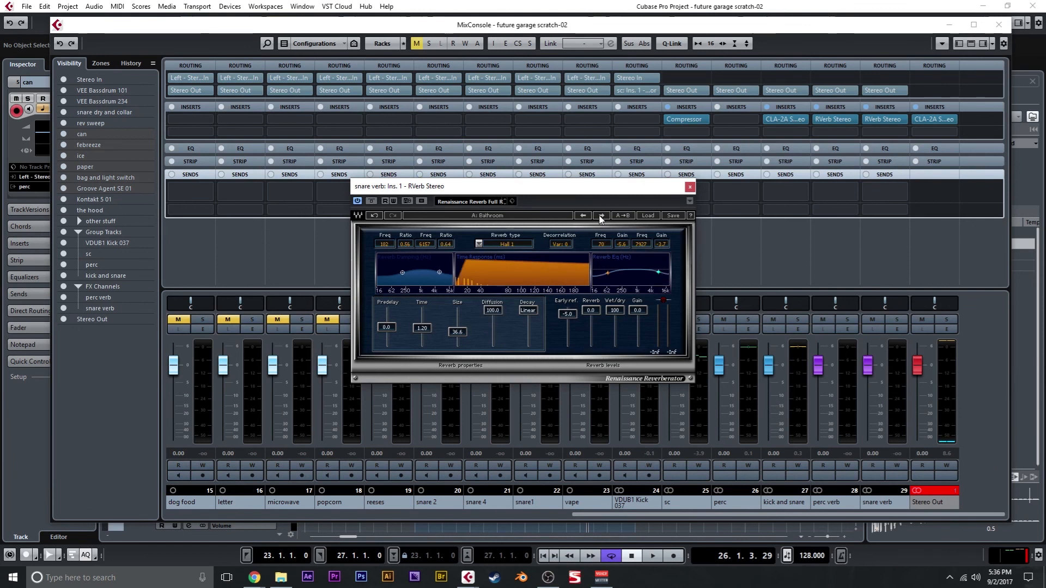
{"action": "left_click", "coordinate": [601, 216]}
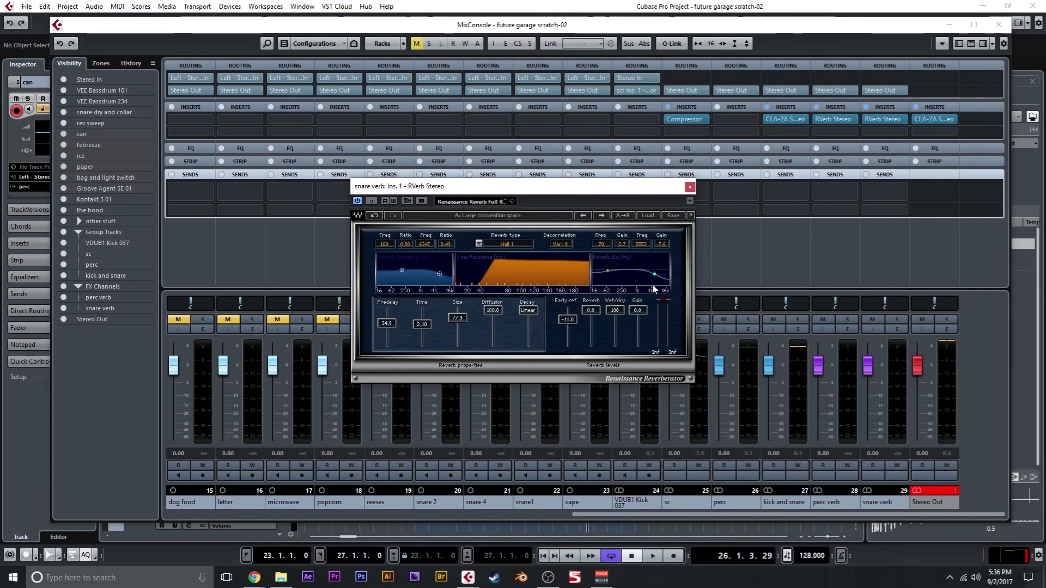
{"action": "left_click", "coordinate": [601, 217]}
{"action": "left_click", "coordinate": [602, 216]}
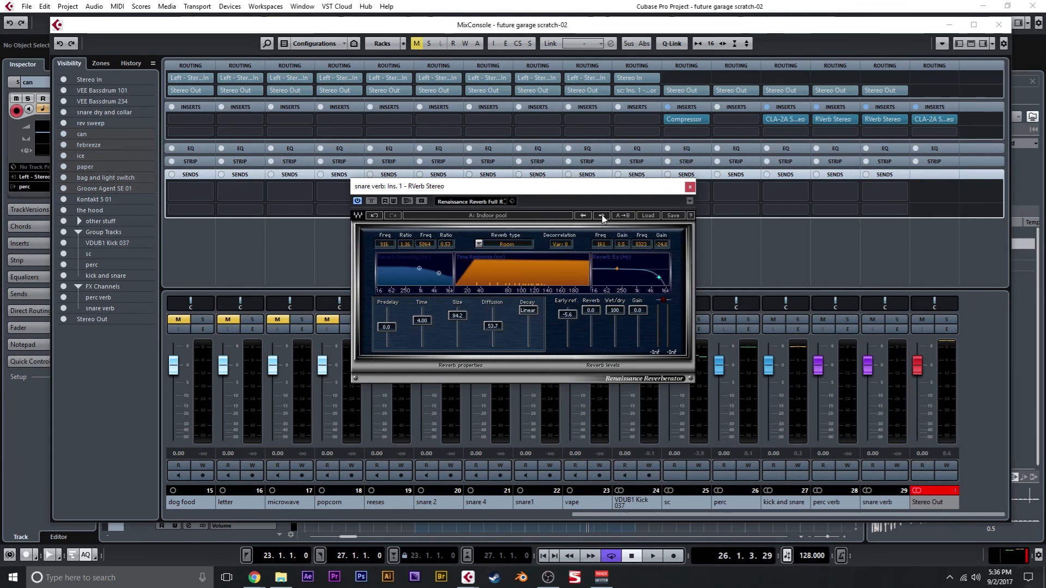
{"action": "left_click", "coordinate": [602, 216]}
{"action": "left_click", "coordinate": [601, 216]}
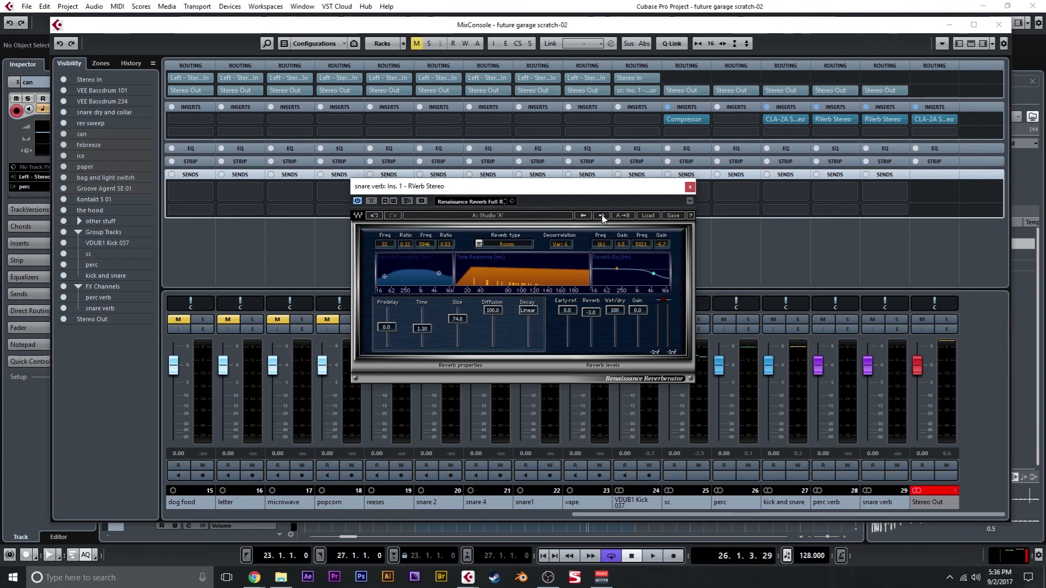
{"action": "left_click", "coordinate": [601, 216]}
{"action": "left_click", "coordinate": [601, 216]}
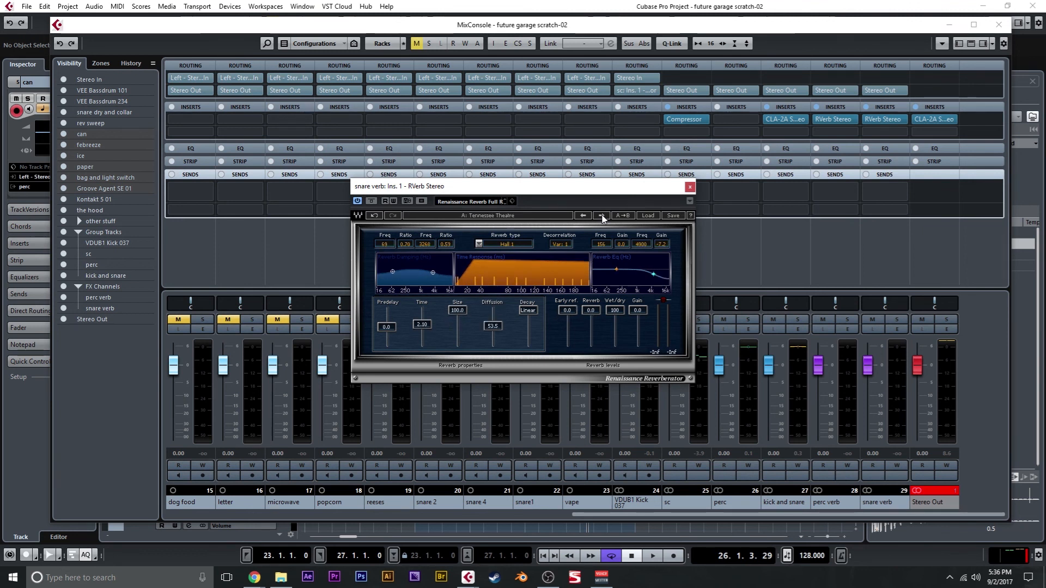
{"action": "left_click", "coordinate": [689, 187]}
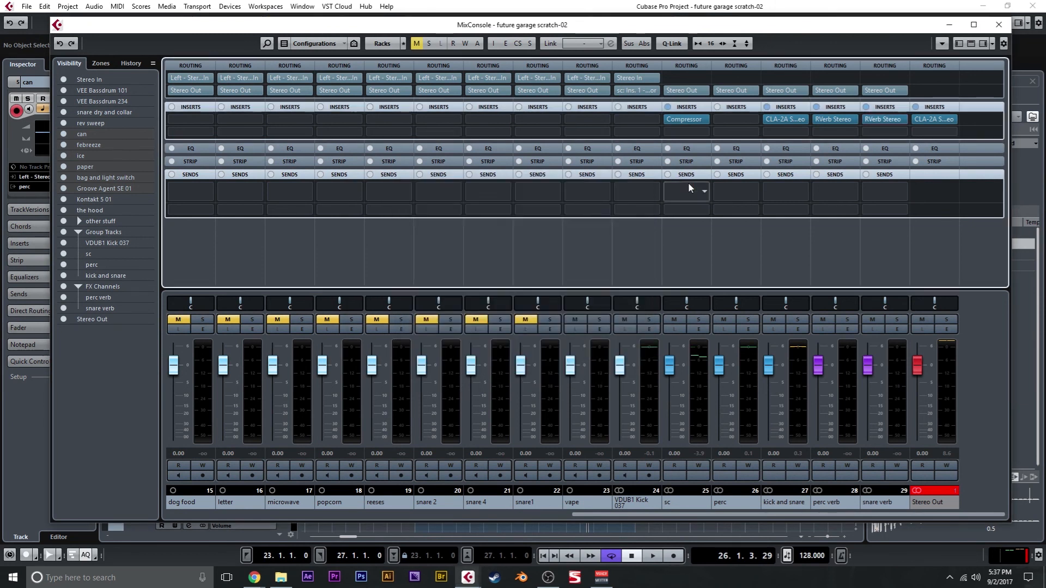
Return to the arrangement and play the loop from bar 23 to audition the new reverbs
{"action": "left_click", "coordinate": [996, 26]}
{"action": "left_click", "coordinate": [412, 71]}
{"action": "key", "text": "space"}
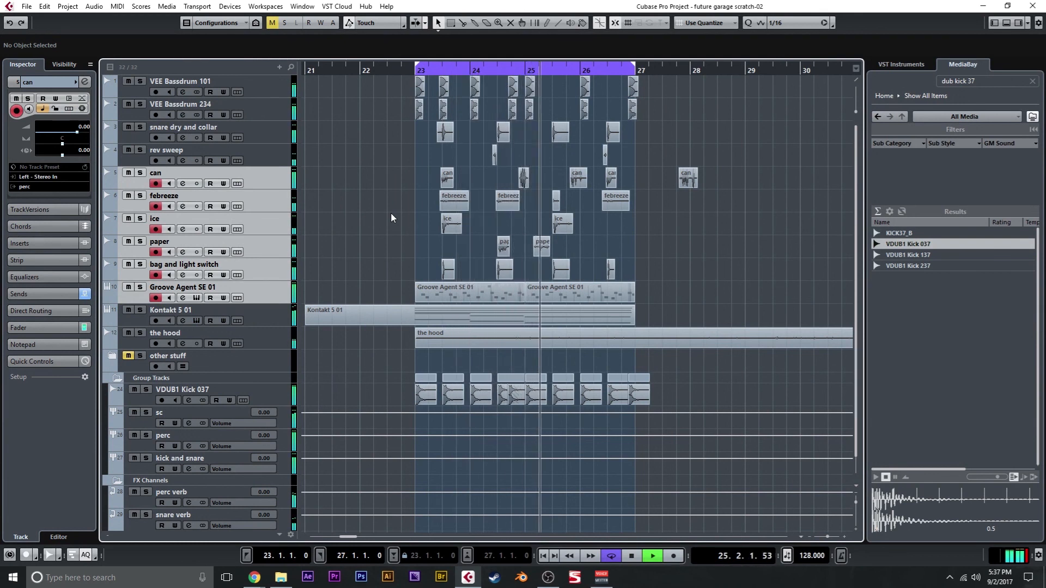
{"action": "key", "text": "space"}
Pull the mixer faders of all channels from VEE Bassdrum 101 through Groove Agent SE 01 down to minus infinity
{"action": "key", "text": "F3"}
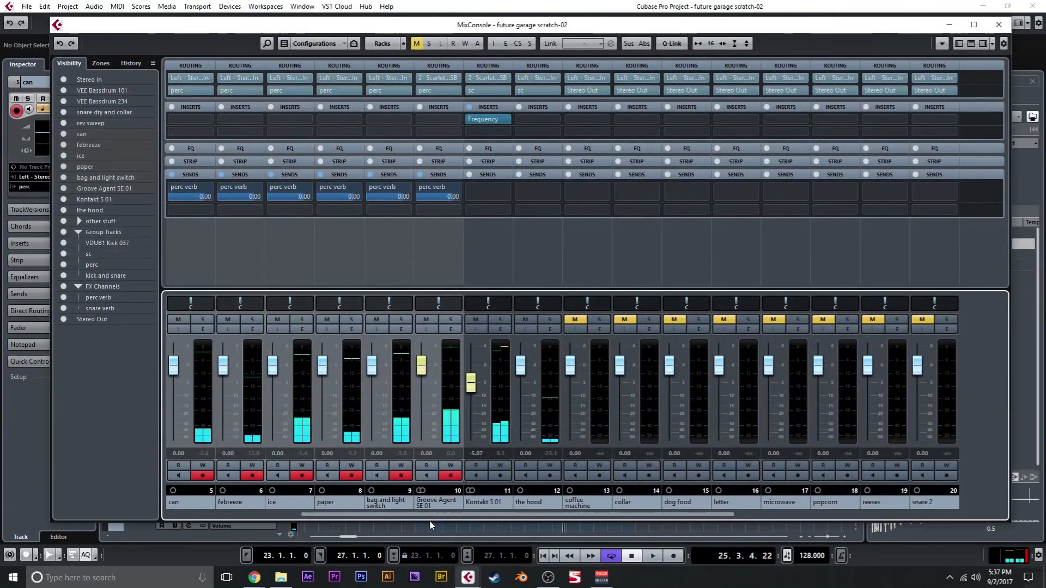
{"action": "left_click_drag", "start_coordinate": [465, 516], "coordinate": [199, 522]}
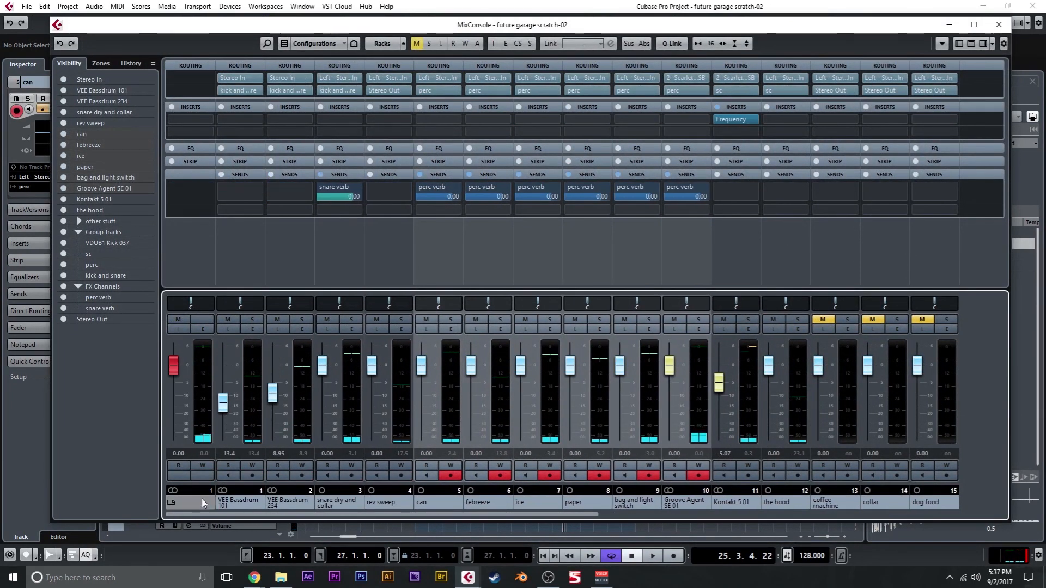
{"action": "left_click_drag", "start_coordinate": [226, 408], "coordinate": [227, 449]}
{"action": "left_click_drag", "start_coordinate": [273, 397], "coordinate": [374, 441]}
{"action": "left_click", "coordinate": [419, 436]}
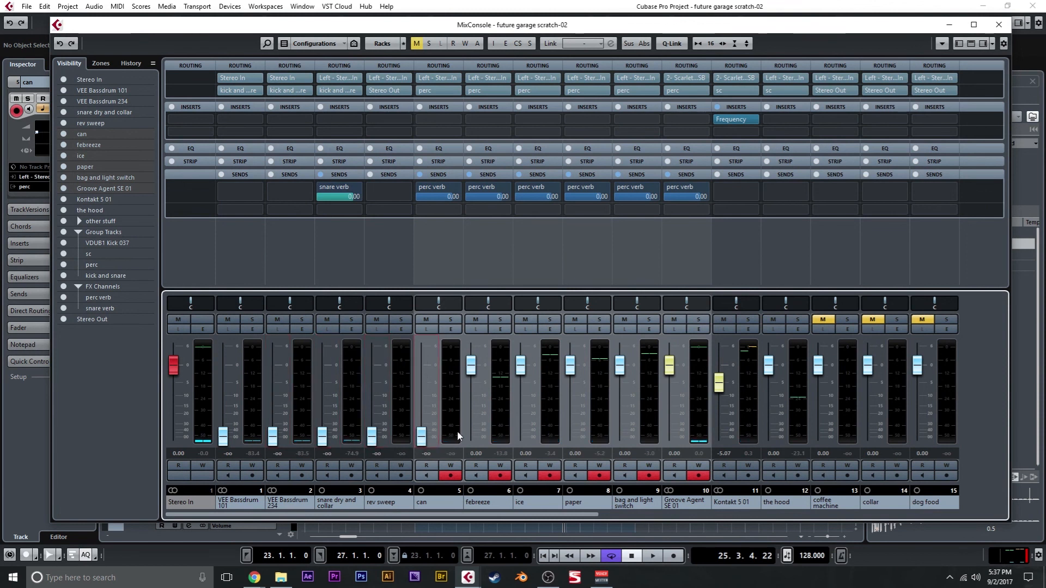
{"action": "left_click", "coordinate": [468, 435]}
{"action": "left_click", "coordinate": [518, 436]}
{"action": "left_click", "coordinate": [567, 436]}
{"action": "left_click", "coordinate": [621, 434]}
{"action": "left_click", "coordinate": [669, 436]}
Pull the perc verb, snare verb, Kontakt 5 01 and the hood faders down to minus infinity
{"action": "left_click_drag", "start_coordinate": [609, 518], "coordinate": [979, 492]}
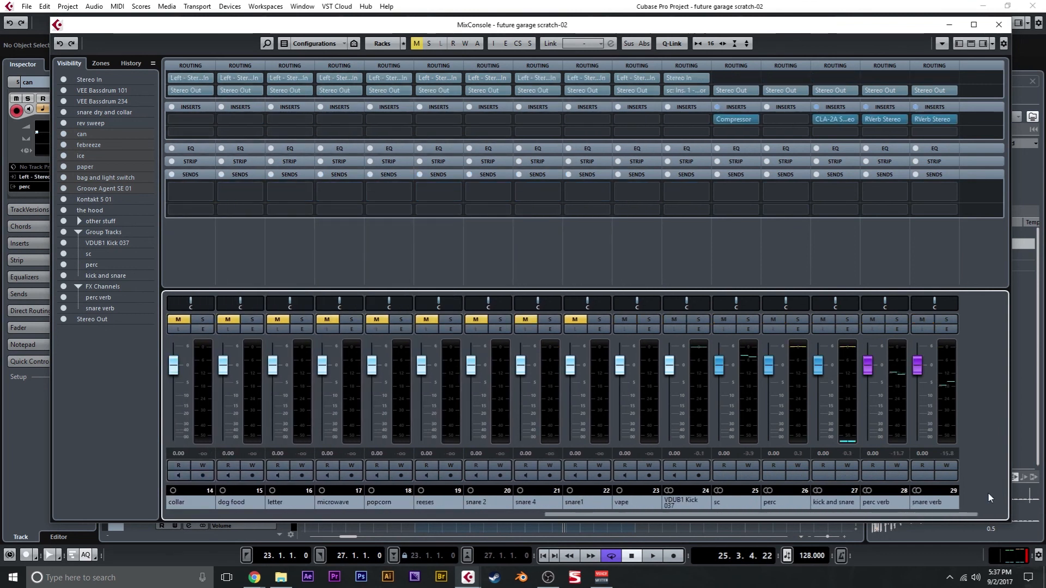
{"action": "left_click", "coordinate": [831, 418]}
{"action": "left_click", "coordinate": [865, 438]}
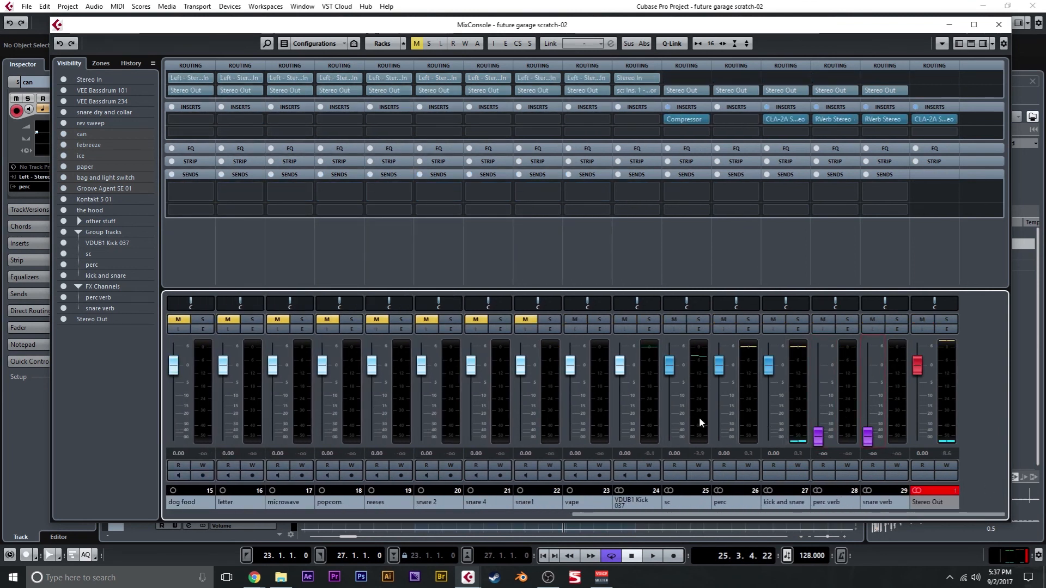
{"action": "left_click_drag", "start_coordinate": [653, 521], "coordinate": [506, 518]}
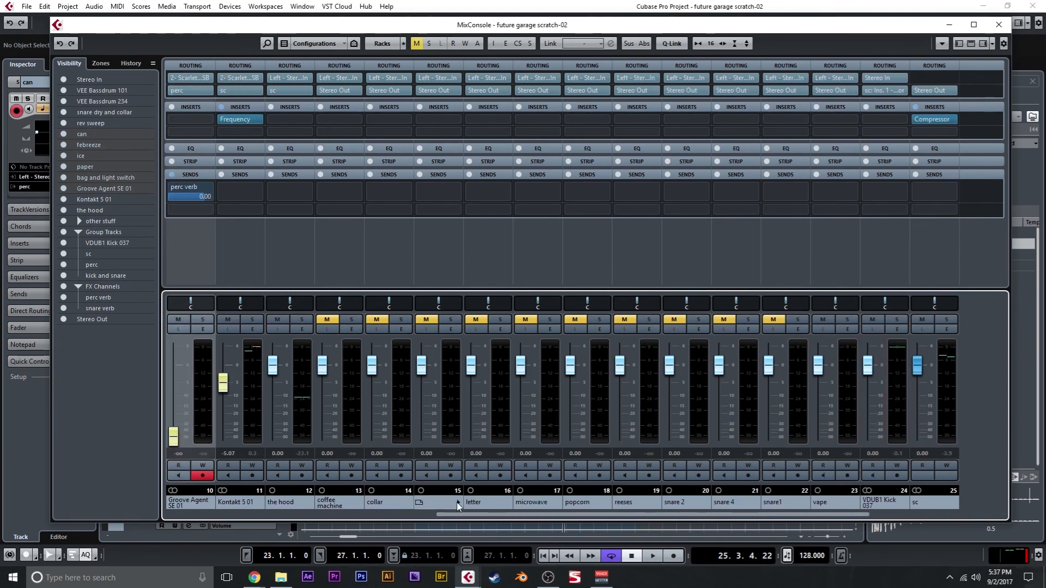
{"action": "left_click_drag", "start_coordinate": [273, 364], "coordinate": [273, 439]}
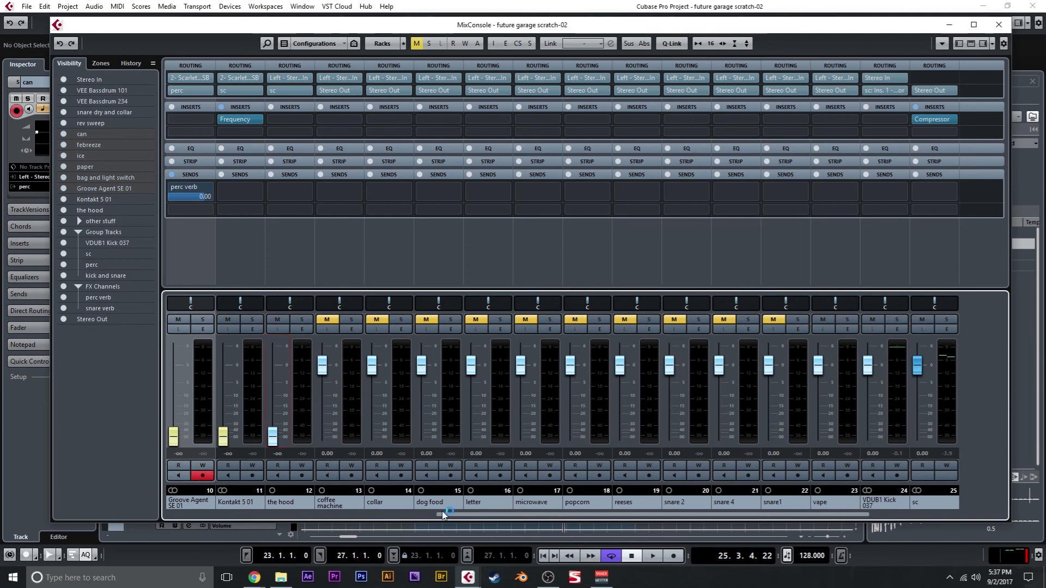
With the loop playing, raise the VEE Bassdrum 101 fader to -11.5 dB and VEE Bassdrum 234 to -12.8 dB
{"action": "left_click_drag", "start_coordinate": [428, 517], "coordinate": [185, 515]}
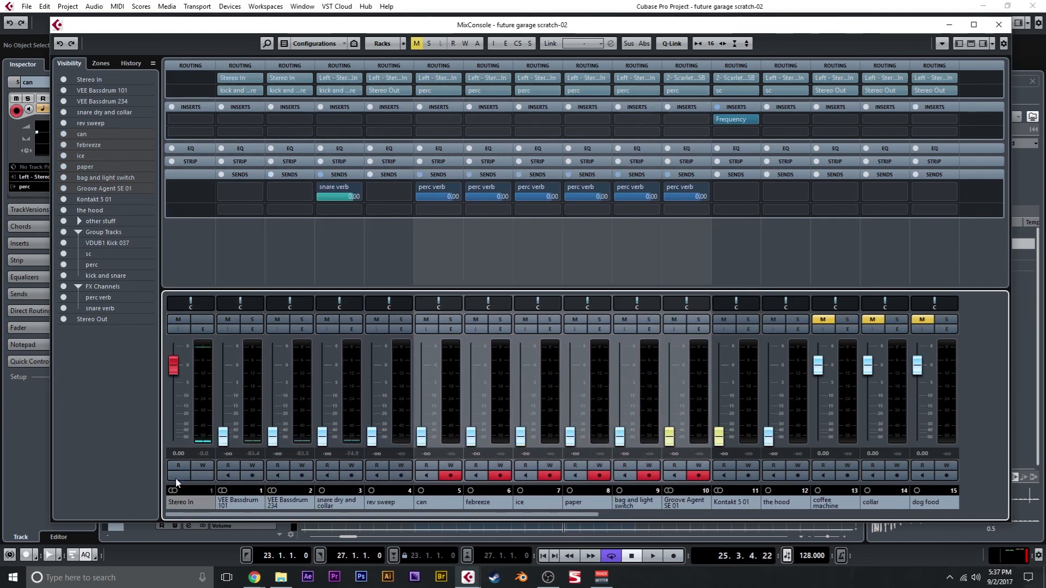
{"action": "left_click_drag", "start_coordinate": [220, 436], "coordinate": [221, 405]}
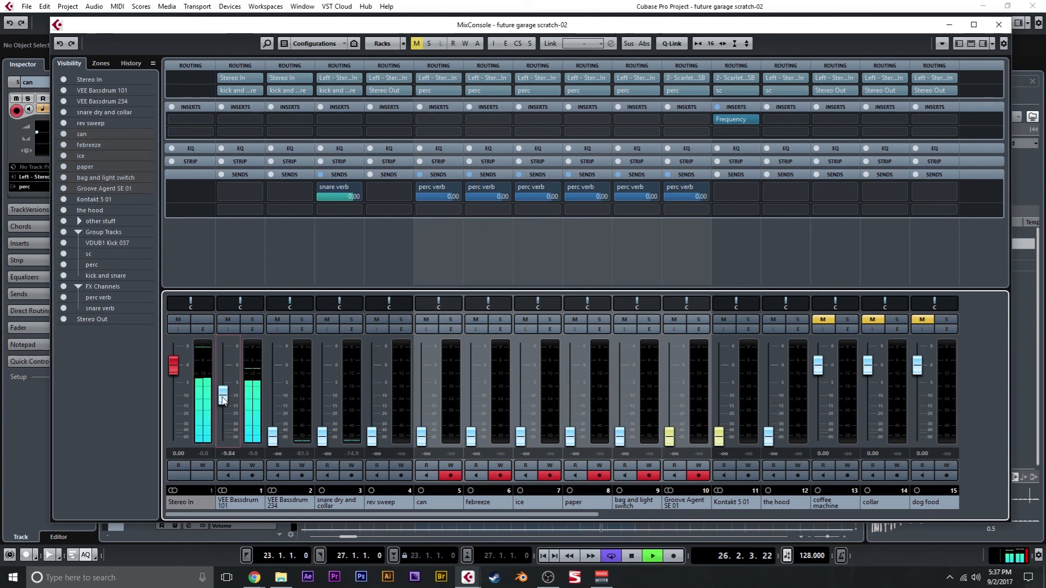
{"action": "left_click_drag", "start_coordinate": [223, 400], "coordinate": [223, 404]}
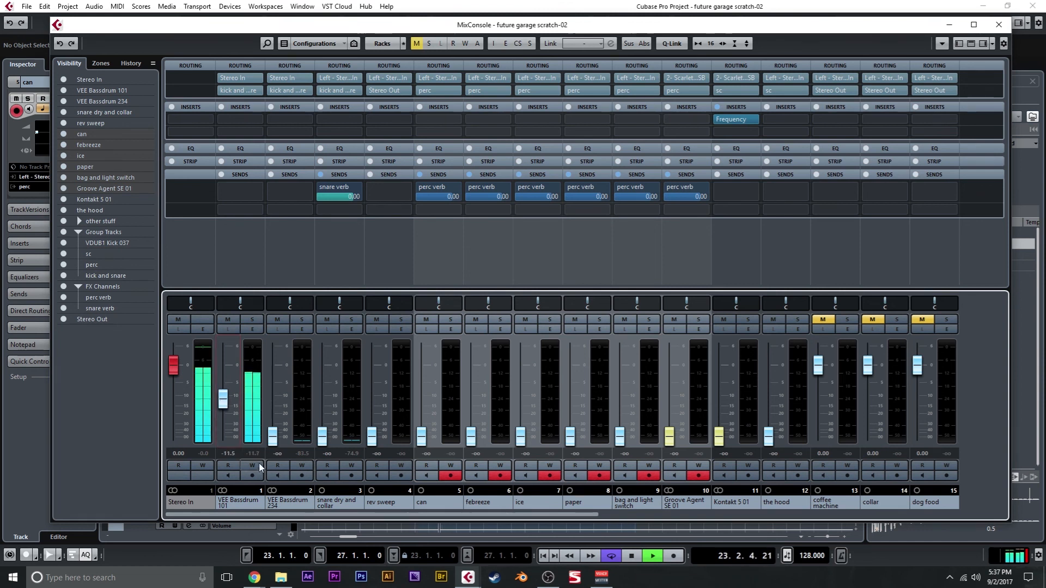
{"action": "left_click", "coordinate": [279, 440]}
{"action": "left_click_drag", "start_coordinate": [279, 440], "coordinate": [276, 406]}
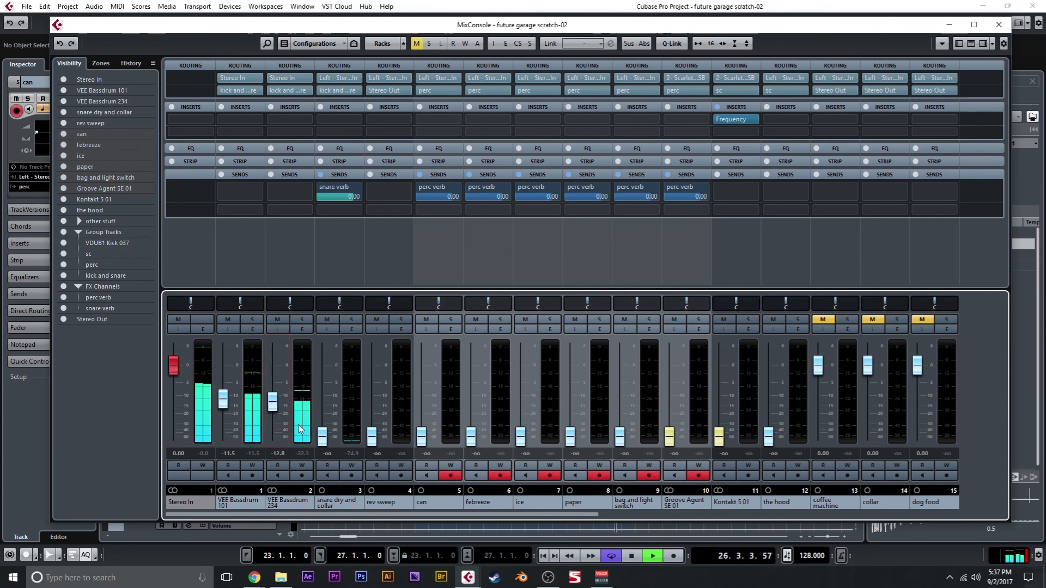
Raise the faders of snare dry and collar to -9.61 dB, rev sweep to -3.31 dB and can to -10.3 dB
{"action": "left_click_drag", "start_coordinate": [321, 434], "coordinate": [319, 387]}
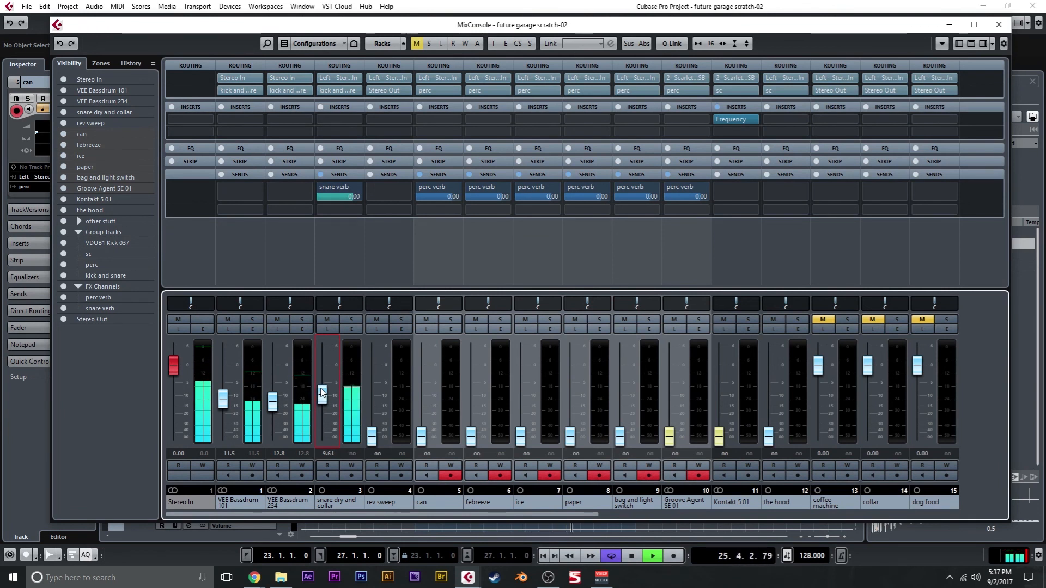
{"action": "left_click_drag", "start_coordinate": [372, 436], "coordinate": [374, 377]}
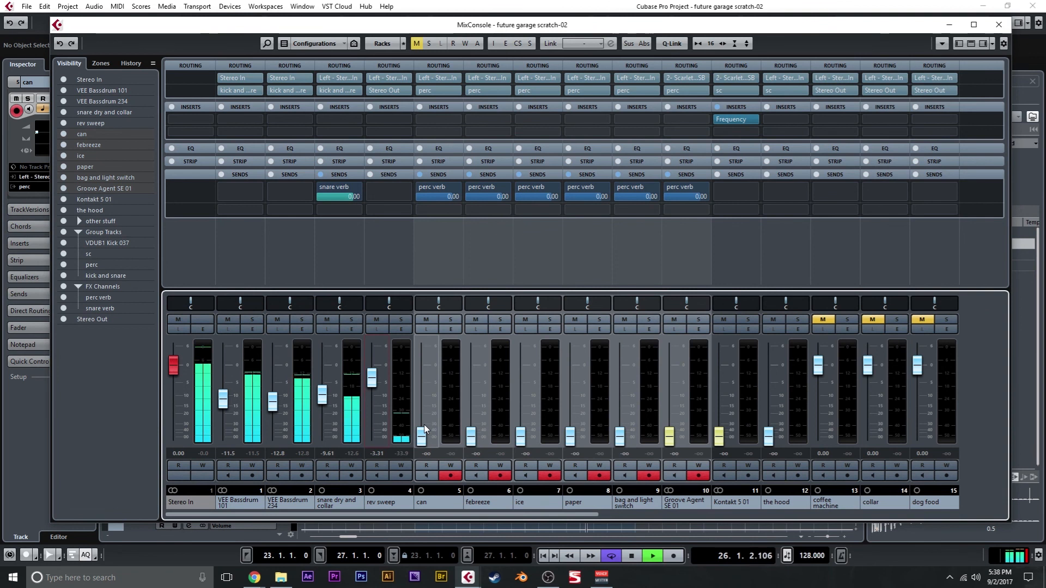
{"action": "left_click_drag", "start_coordinate": [423, 432], "coordinate": [430, 396]}
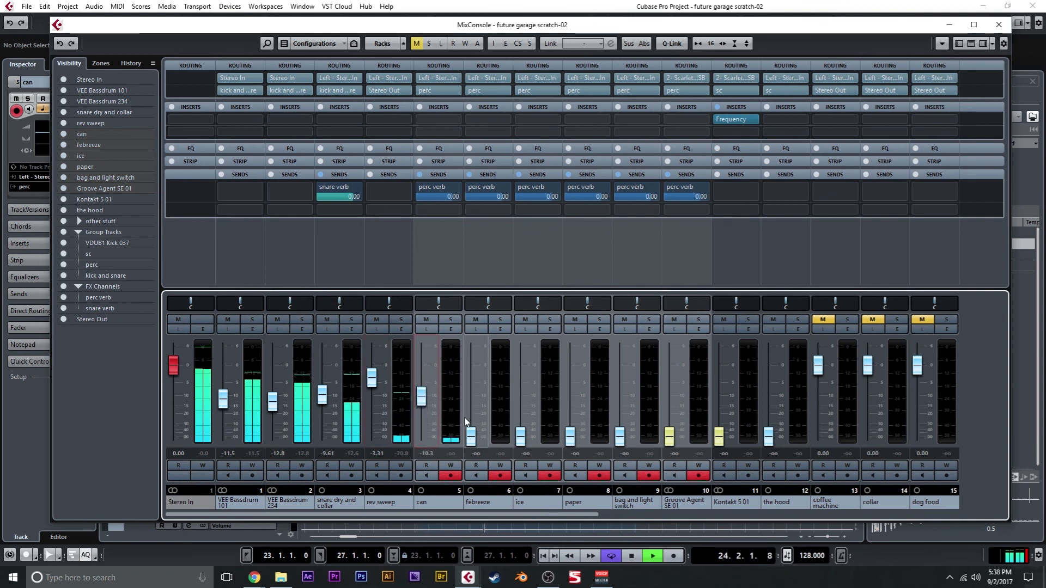
Set the faders of can to -12.0 dB, febreeze -11.8, ice -10.5, paper -11.5, bag and light switch -10.8 and Groove Agent SE 01 -6.71
{"action": "left_click_drag", "start_coordinate": [471, 435], "coordinate": [471, 401]}
{"action": "left_click_drag", "start_coordinate": [520, 435], "coordinate": [520, 403]}
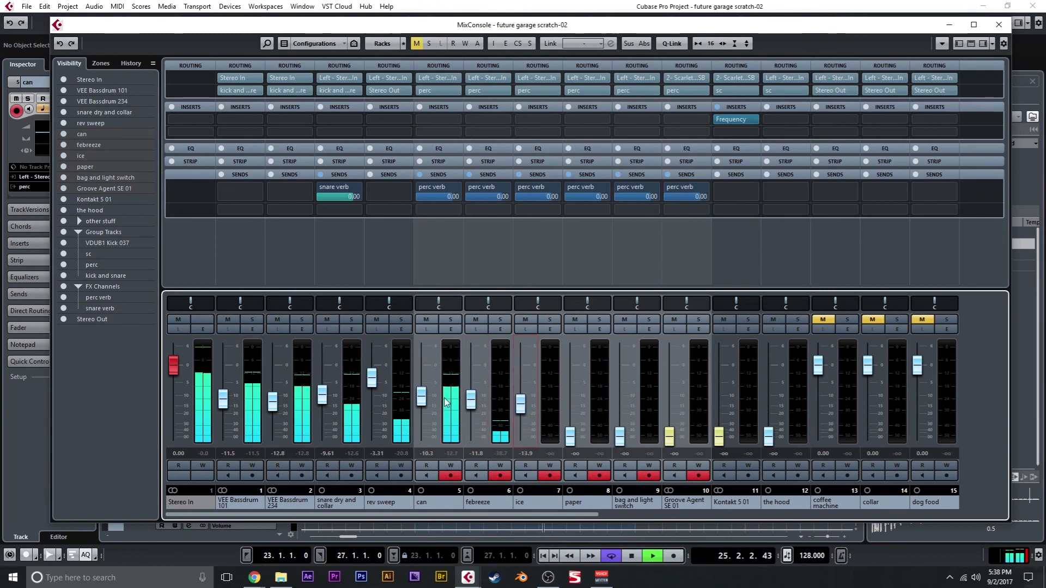
{"action": "left_click_drag", "start_coordinate": [423, 397], "coordinate": [423, 401]}
{"action": "left_click_drag", "start_coordinate": [521, 404], "coordinate": [521, 397]}
{"action": "left_click_drag", "start_coordinate": [572, 430], "coordinate": [570, 399]}
{"action": "left_click_drag", "start_coordinate": [619, 435], "coordinate": [620, 398]}
{"action": "left_click_drag", "start_coordinate": [669, 432], "coordinate": [666, 391]}
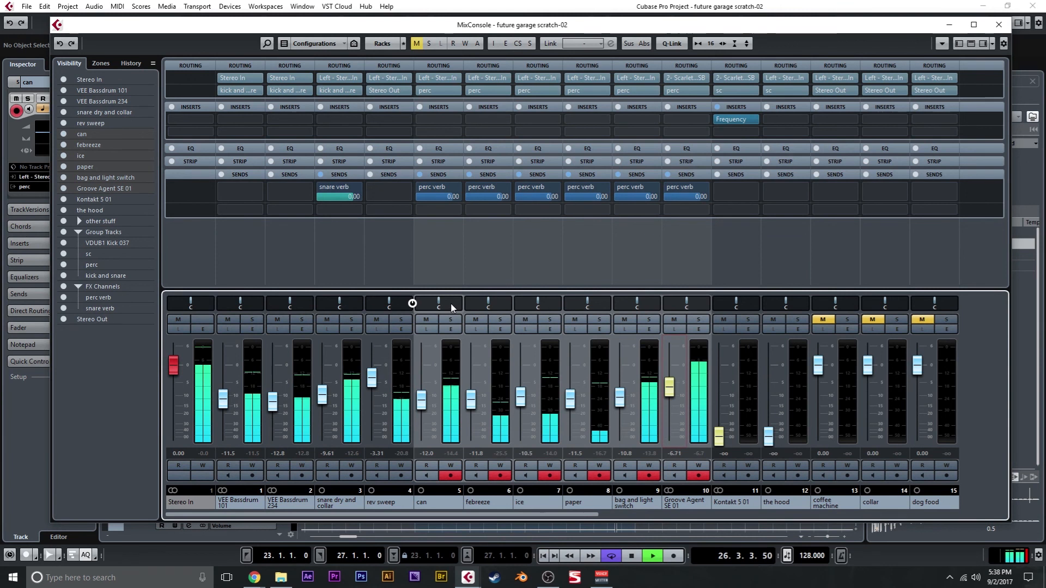
Pan can to L45, febreeze to R48, ice to R31, paper to L52, bag and light switch to R31 and Groove Agent SE 01 to L24
{"action": "left_click_drag", "start_coordinate": [451, 307], "coordinate": [671, 303]}
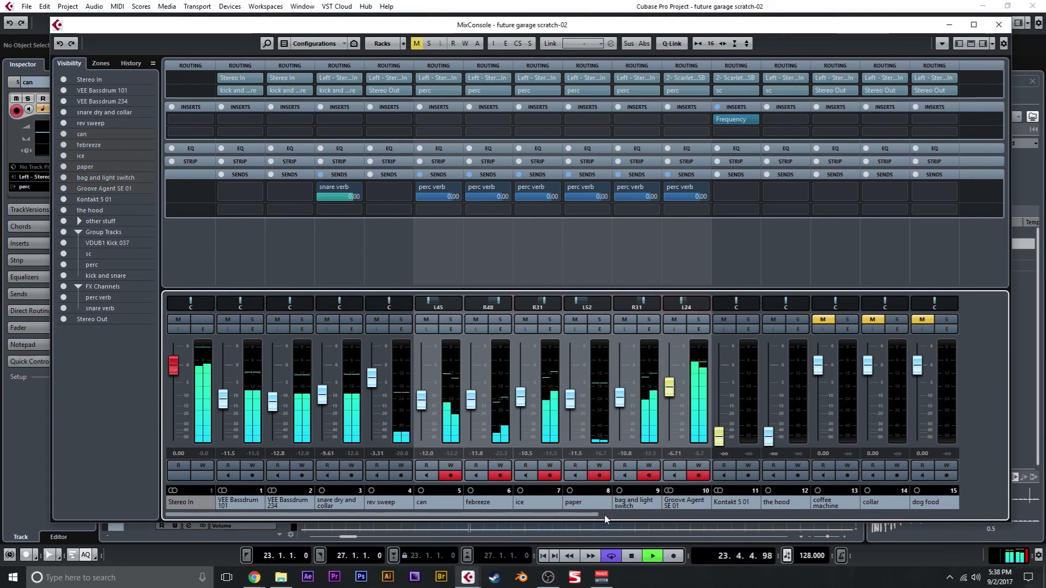
Raise the perc verb fader to -17.8 dB and snare verb to -24.9 dB, and stop playback
{"action": "left_click_drag", "start_coordinate": [597, 514], "coordinate": [963, 486]}
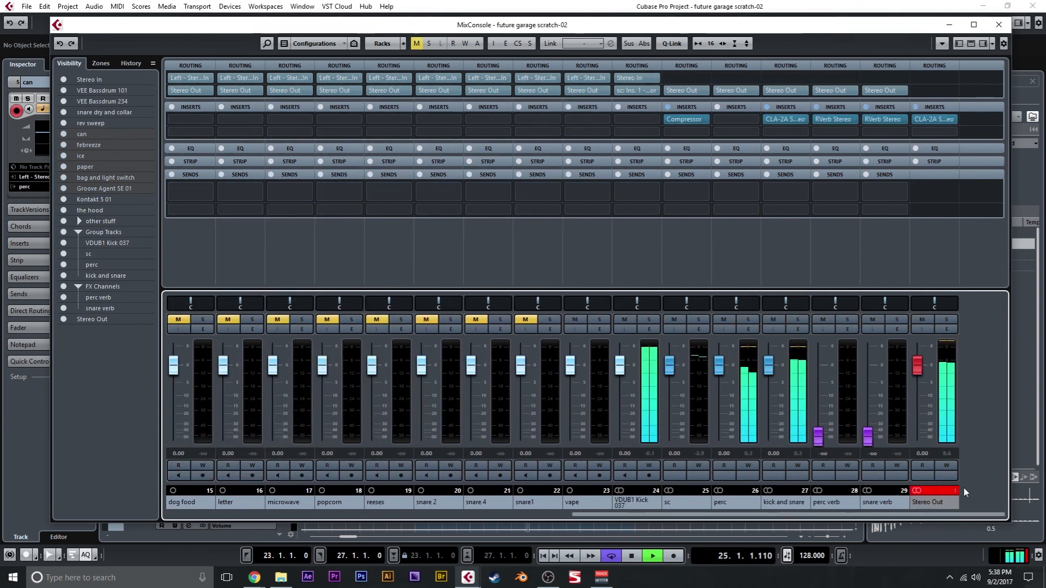
{"action": "left_click_drag", "start_coordinate": [820, 441], "coordinate": [821, 415]}
{"action": "mouse_move", "coordinate": [869, 420]}
{"action": "left_mouse_down"}
{"action": "mouse_move", "coordinate": [871, 406]}
{"action": "mouse_move", "coordinate": [872, 418]}
{"action": "left_mouse_up"}
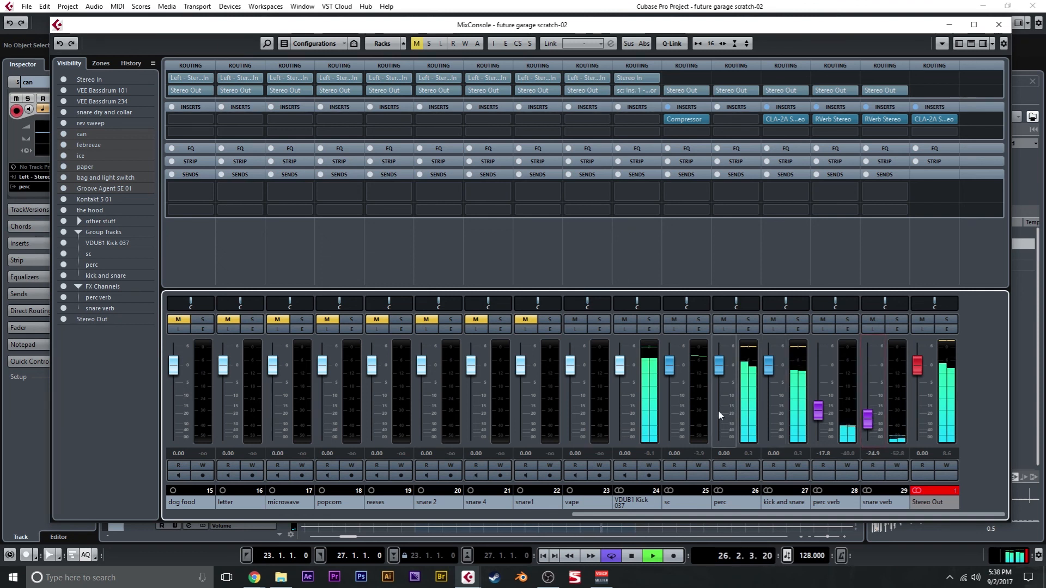
{"action": "key", "text": "space"}
Raise the hood to -8.95 dB and Kontakt 5 01 to -9.39 dB while playing the loop, and stop playback
{"action": "left_click_drag", "start_coordinate": [595, 517], "coordinate": [350, 516]}
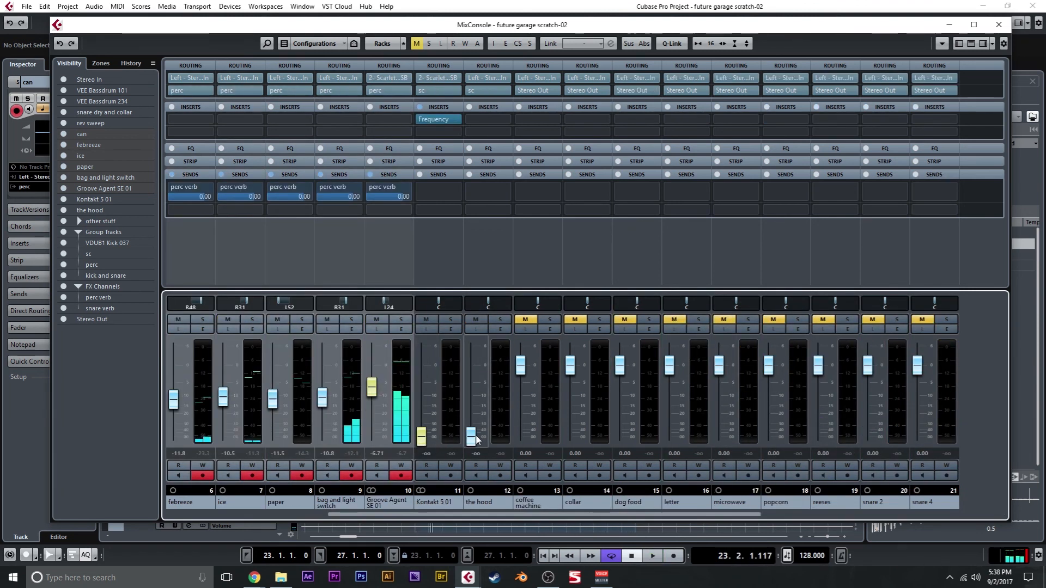
{"action": "left_click_drag", "start_coordinate": [473, 437], "coordinate": [472, 397]}
{"action": "key", "text": "space"}
{"action": "left_click_drag", "start_coordinate": [422, 435], "coordinate": [427, 395]}
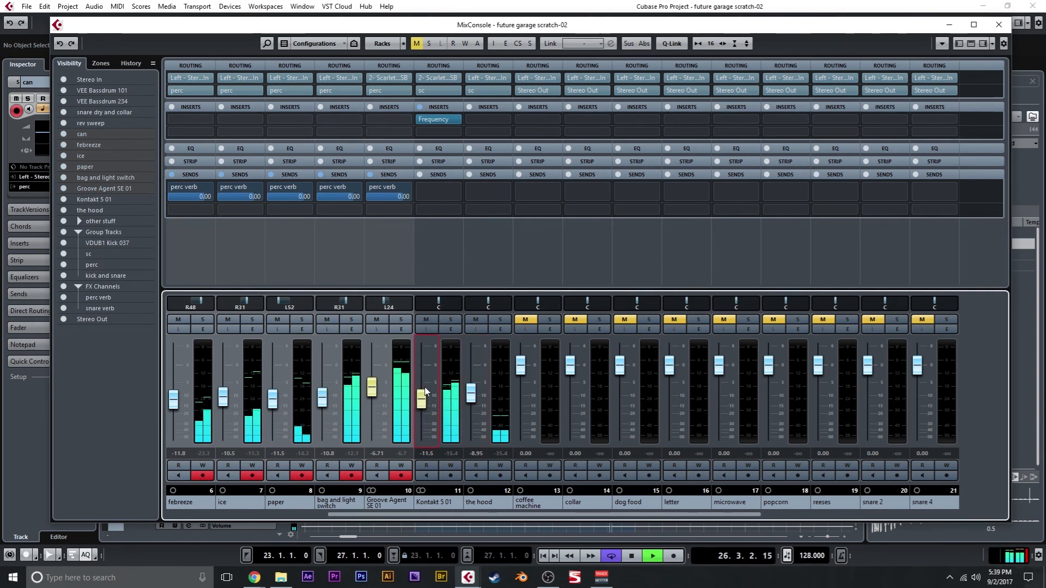
{"action": "left_click_drag", "start_coordinate": [426, 396], "coordinate": [427, 389]}
{"action": "key", "text": "space"}
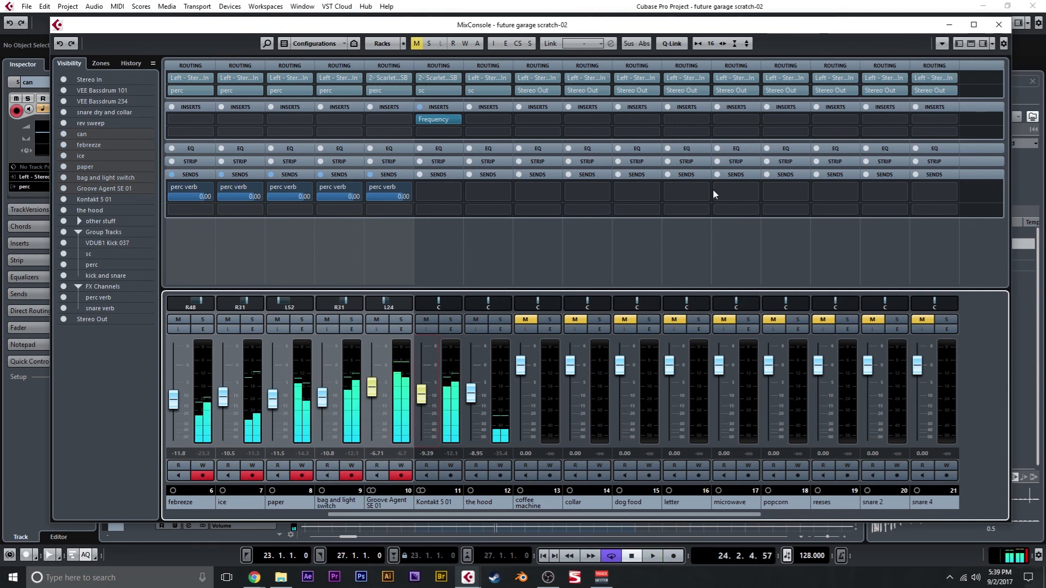
Close the MixConsole and collapse the Group Tracks and FX Channels folders in the track list
{"action": "left_click", "coordinate": [999, 25]}
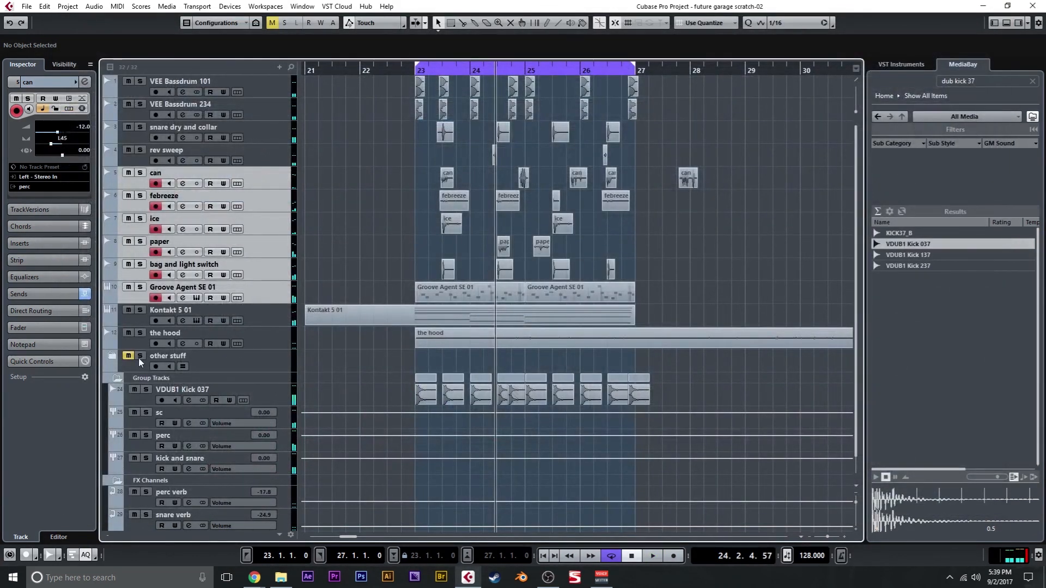
{"action": "left_click", "coordinate": [118, 378]}
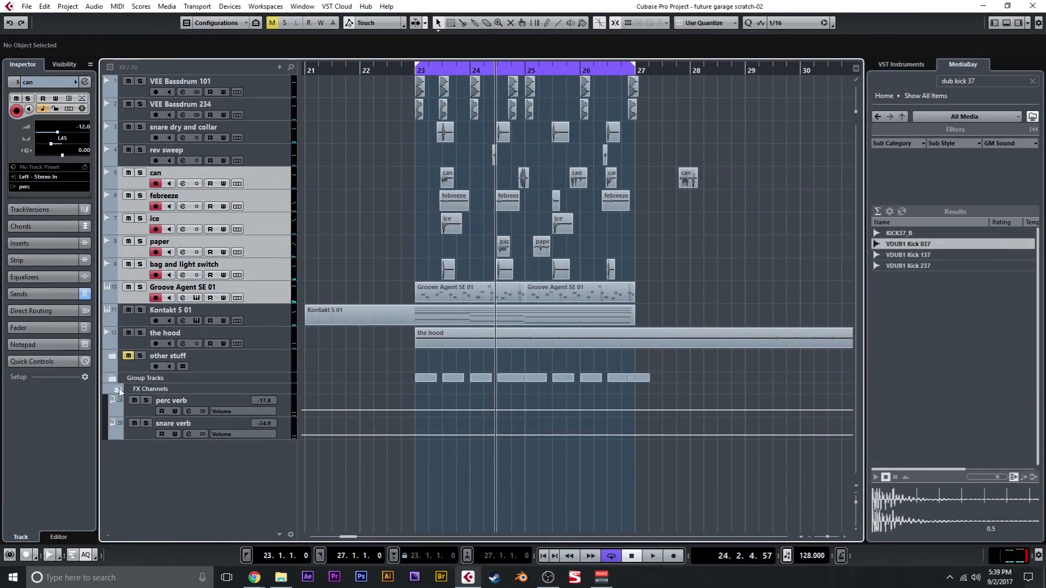
{"action": "left_click", "coordinate": [118, 388]}
Add one instrument track using Serum_x64, routed to Stereo Out
{"action": "right_click", "coordinate": [195, 453]}
{"action": "left_click", "coordinate": [294, 225]}
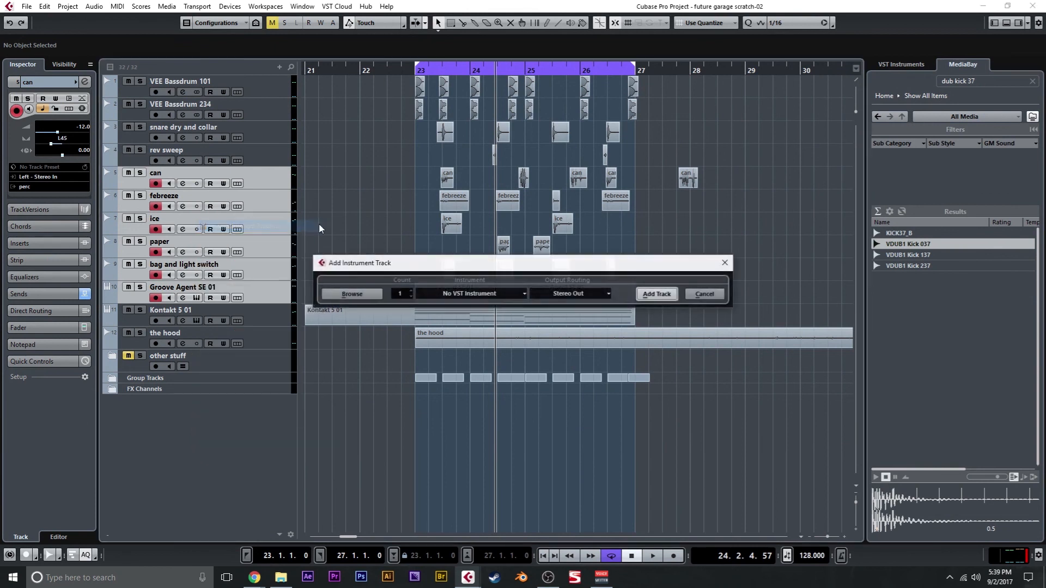
{"action": "left_click", "coordinate": [468, 292]}
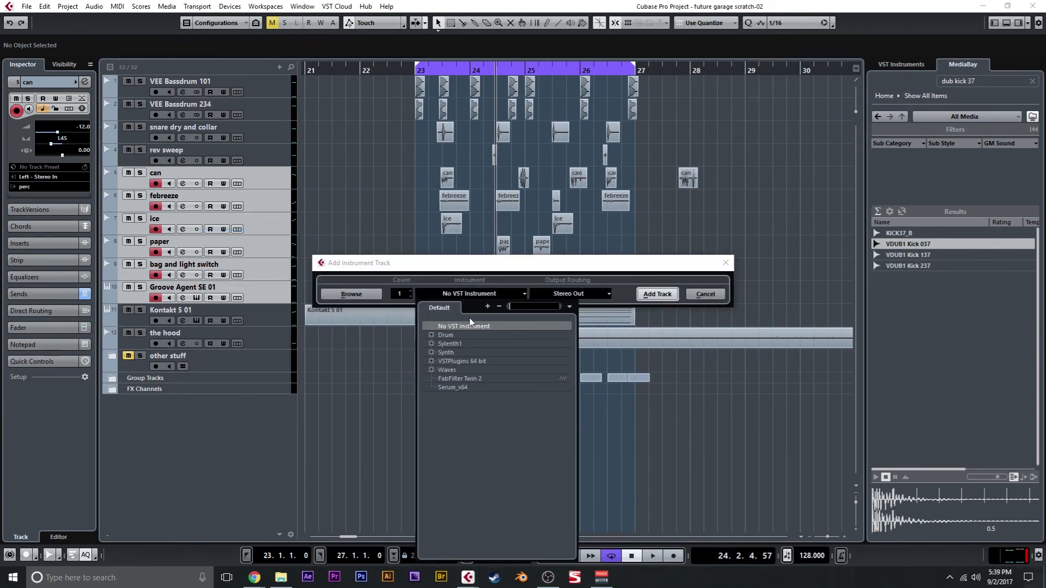
{"action": "left_click", "coordinate": [453, 388]}
{"action": "left_click", "coordinate": [642, 296]}
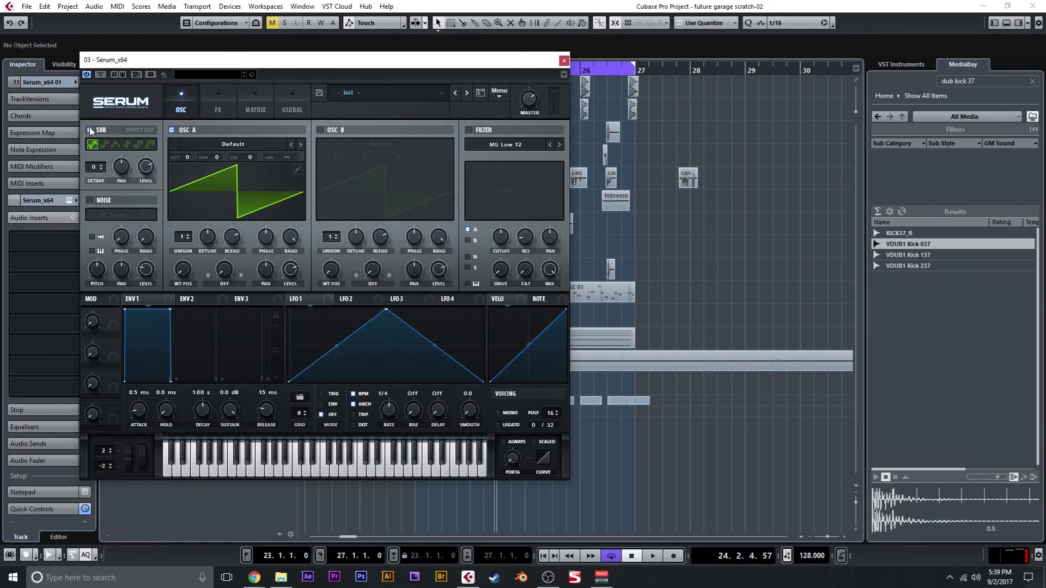
Set Serum's sub oscillator to octave -1 and oscillator A to octave -1 with 3 unison voices
{"action": "left_click", "coordinate": [102, 169]}
{"action": "left_click_drag", "start_coordinate": [191, 157], "coordinate": [191, 174]}
{"action": "left_click", "coordinate": [188, 235]}
{"action": "left_click", "coordinate": [188, 235]}
Enable Serum's filter as MG Low 18, lower its cutoff, adjust its drive and close the plug-in window
{"action": "left_click", "coordinate": [469, 131]}
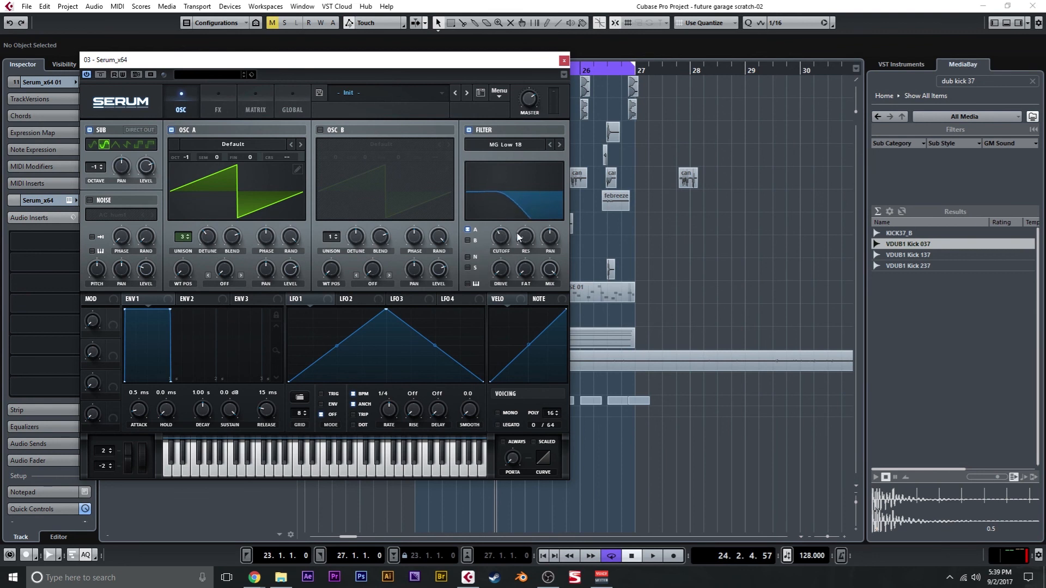
{"action": "mouse_move", "coordinate": [505, 236]}
{"action": "left_mouse_down"}
{"action": "mouse_move", "coordinate": [494, 249]}
{"action": "mouse_move", "coordinate": [521, 237]}
{"action": "left_mouse_up"}
{"action": "left_click_drag", "start_coordinate": [502, 286], "coordinate": [505, 265]}
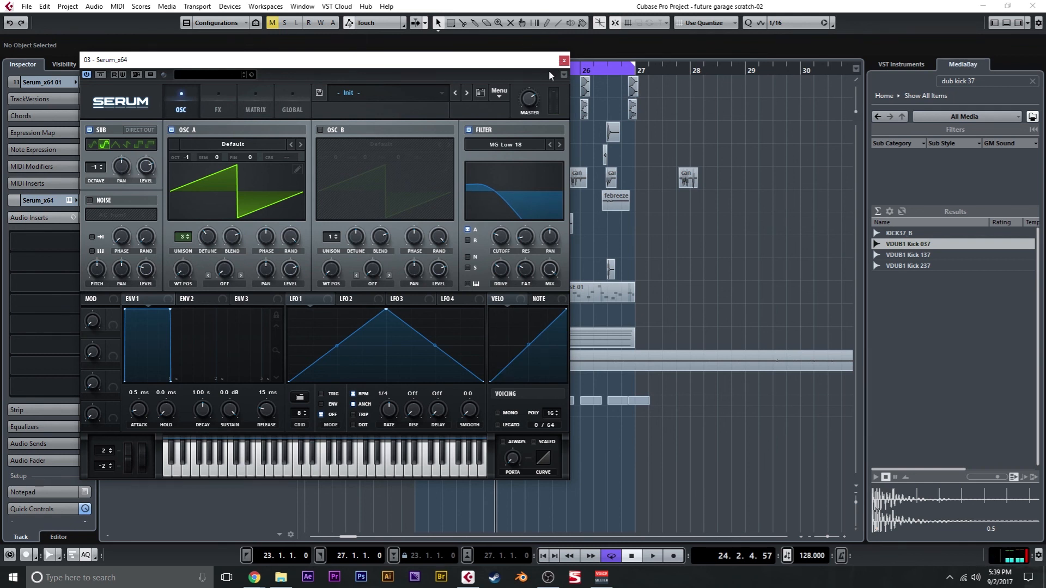
{"action": "left_click", "coordinate": [564, 59]}
Set the quantize value to 1/8 and record a Serum part from bar 22 through bar 26
{"action": "left_click", "coordinate": [362, 68]}
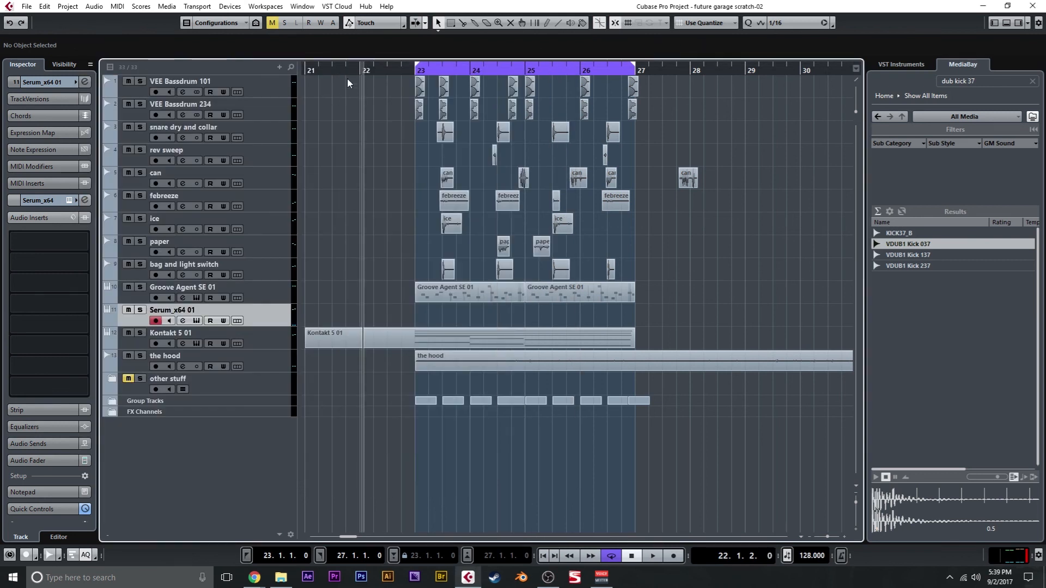
{"action": "left_click", "coordinate": [768, 25]}
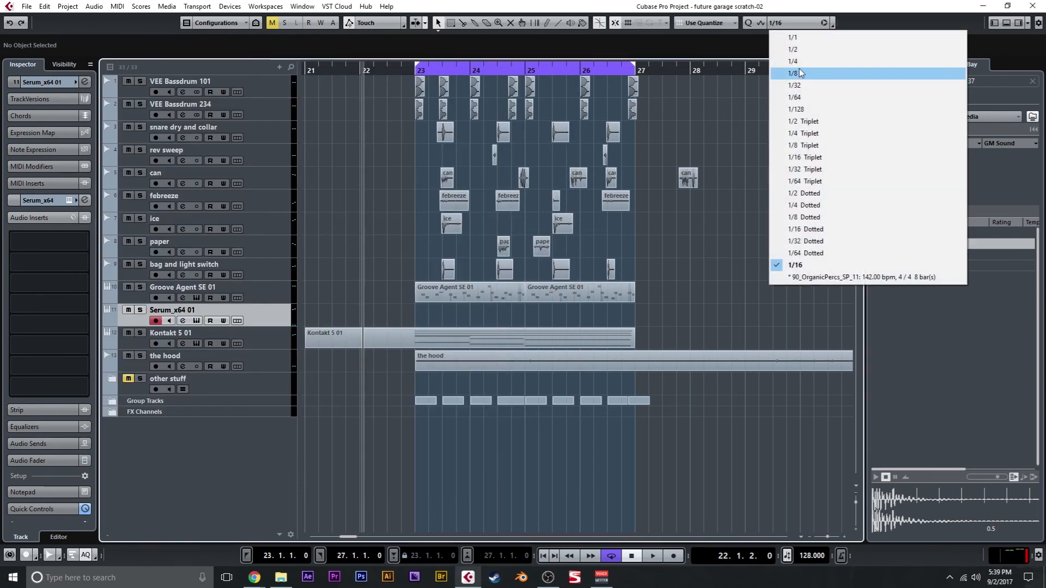
{"action": "left_click", "coordinate": [784, 85]}
{"action": "key", "text": "KP_Multiply"}
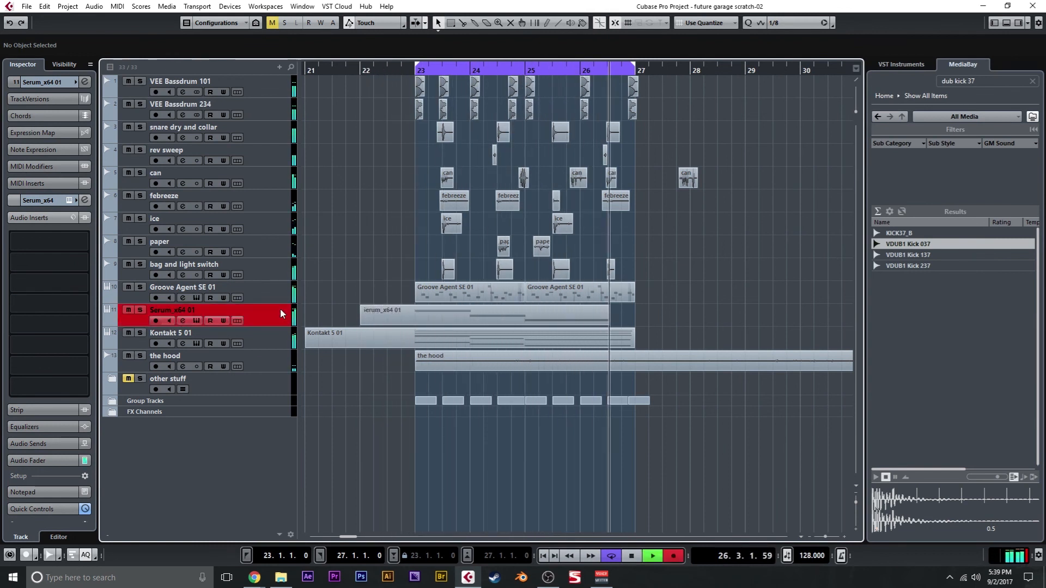
{"action": "key", "text": "space"}
Solo the Serum_x64 01 track, enable oscillator B in Serum and load the Analog_BD_Sin wavetable
{"action": "left_click", "coordinate": [143, 310]}
{"action": "left_click", "coordinate": [198, 321]}
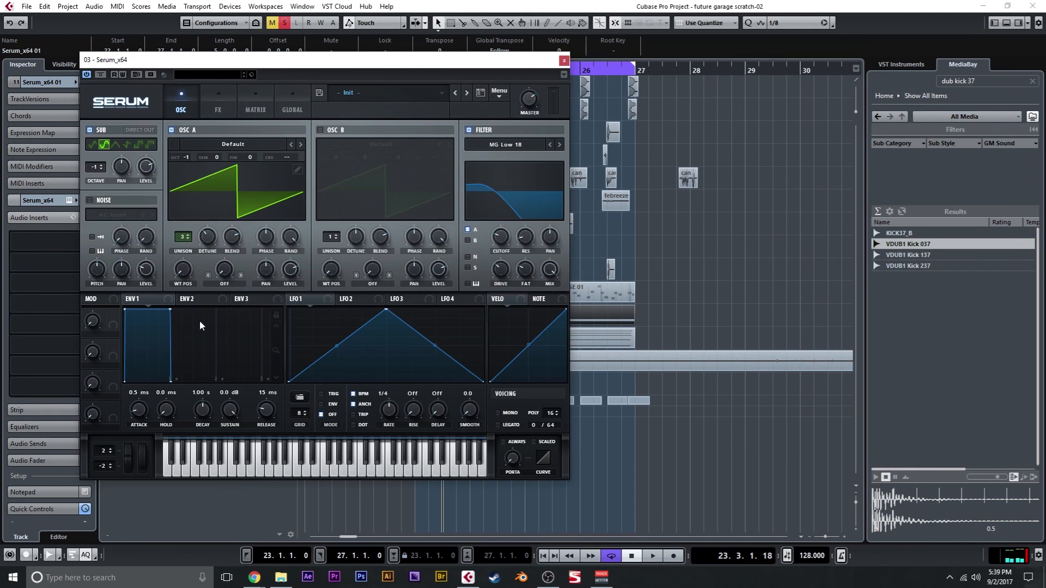
{"action": "left_click", "coordinate": [324, 132]}
{"action": "left_click", "coordinate": [365, 143]}
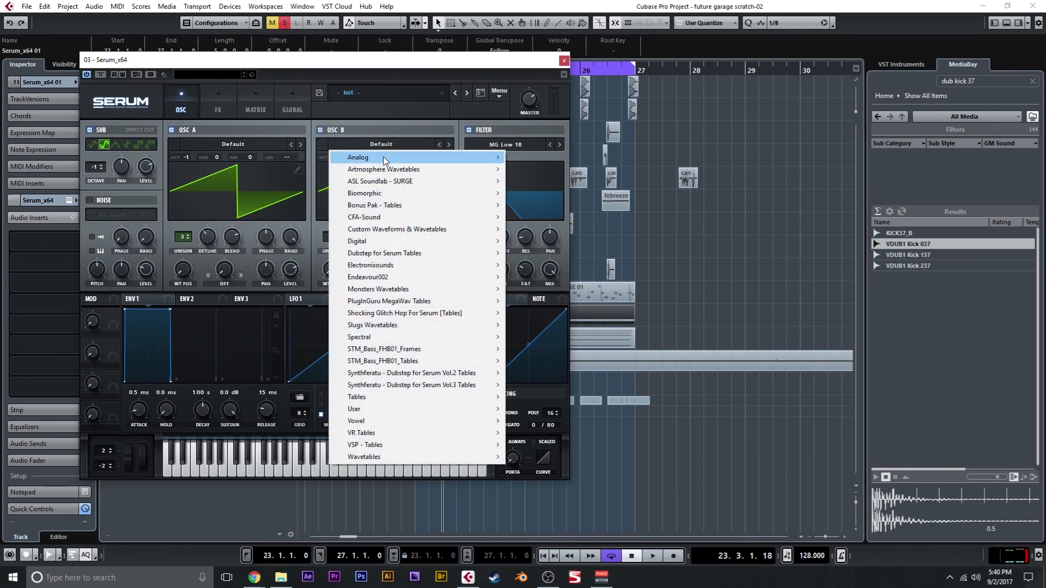
{"action": "mouse_move", "coordinate": [384, 158]}
{"action": "left_click", "coordinate": [527, 178]}
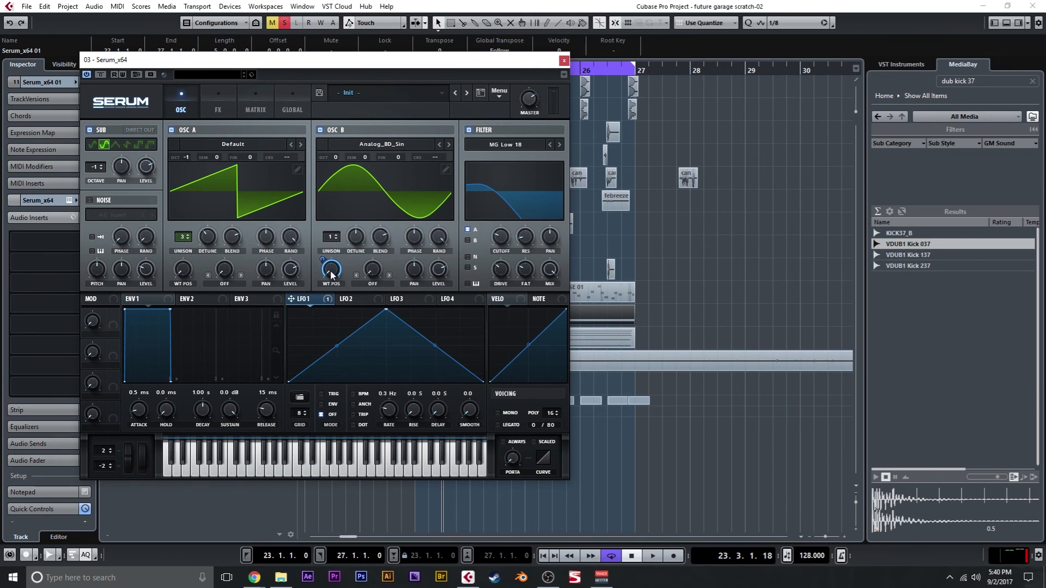
Give oscillator B 4 unison voices, octave -1 and the Bend + warp mode
{"action": "left_click", "coordinate": [336, 238]}
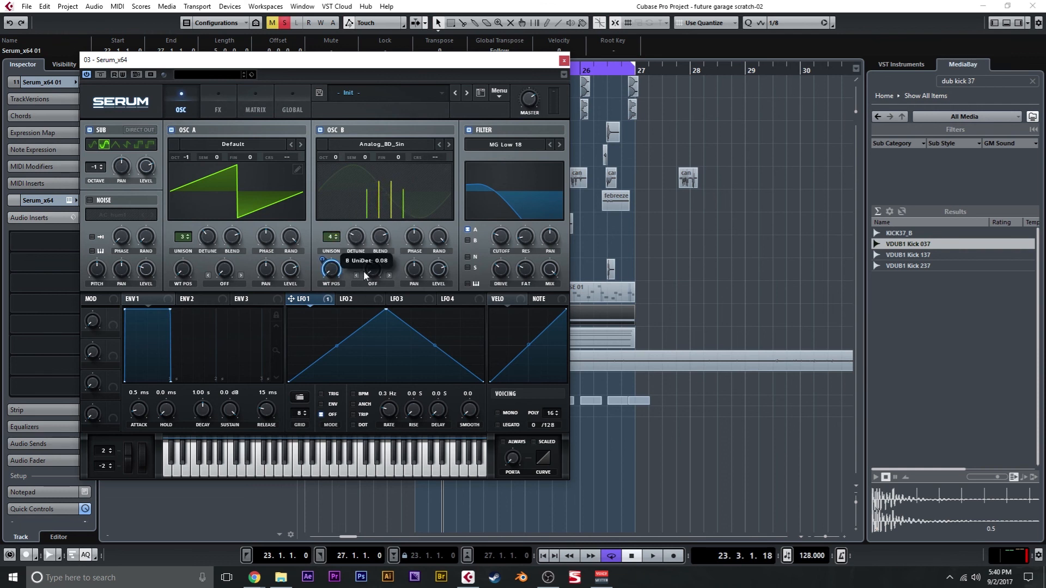
{"action": "left_click_drag", "start_coordinate": [337, 163], "coordinate": [337, 170]}
{"action": "left_click", "coordinate": [373, 283]}
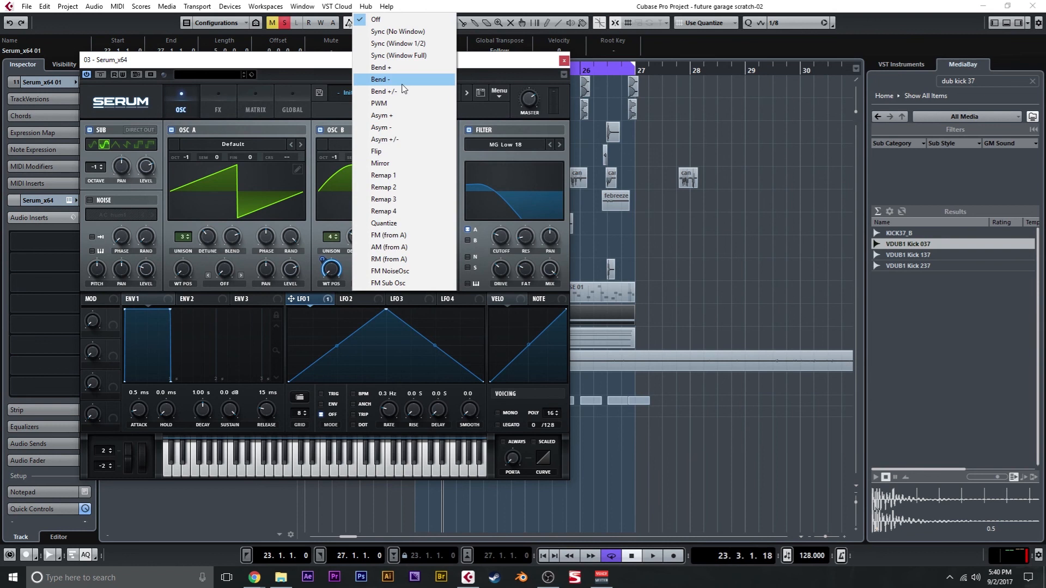
{"action": "left_click", "coordinate": [384, 68]}
{"action": "mouse_move", "coordinate": [382, 275]}
{"action": "left_mouse_down"}
{"action": "mouse_move", "coordinate": [388, 167]}
{"action": "mouse_move", "coordinate": [379, 289]}
{"action": "left_mouse_up"}
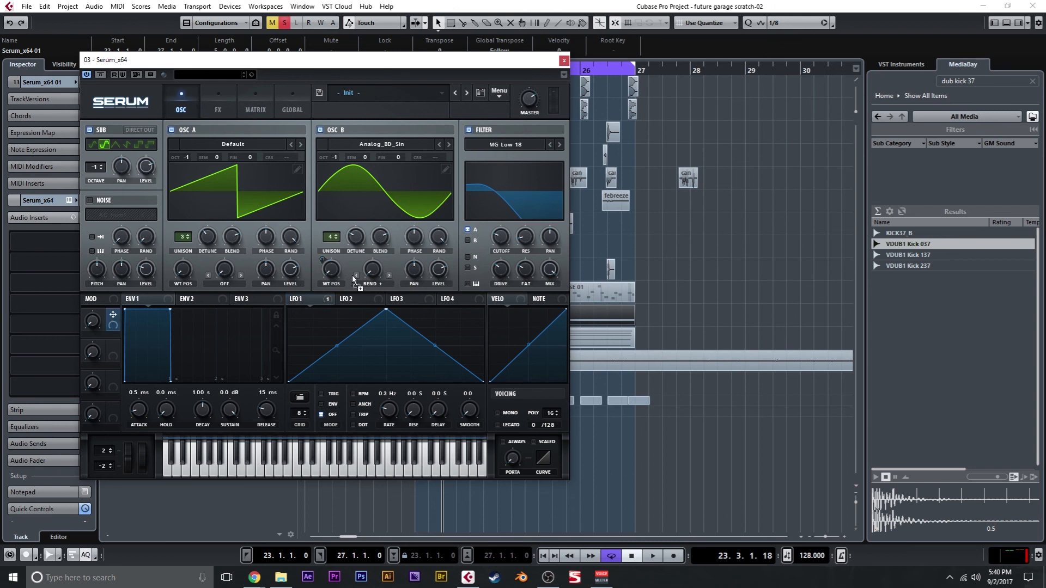
Assign Macro 1 to oscillator B's Bend + amount, start MIDI Learn for the macro and close Serum
{"action": "right_click", "coordinate": [92, 322]}
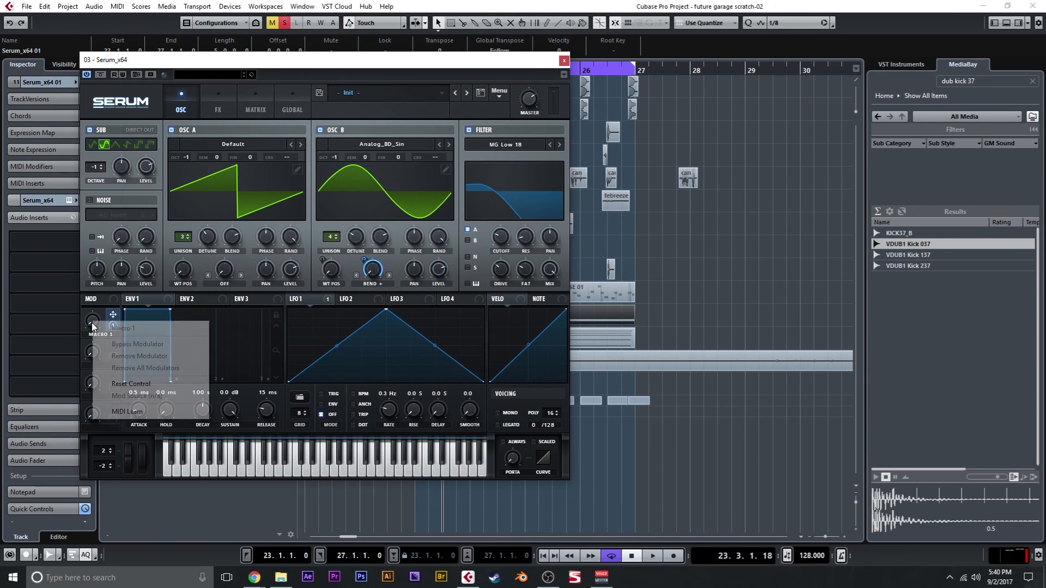
{"action": "left_click", "coordinate": [156, 419]}
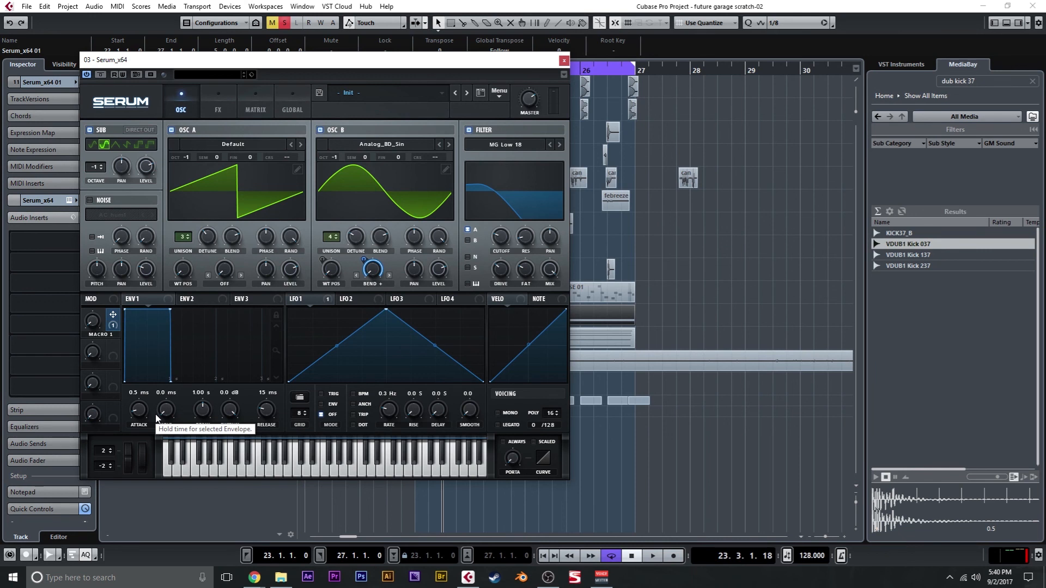
{"action": "left_click", "coordinate": [563, 61]}
Take the Serum_x64 01 track out of solo and record another pass on it from bar 22
{"action": "left_click", "coordinate": [361, 69]}
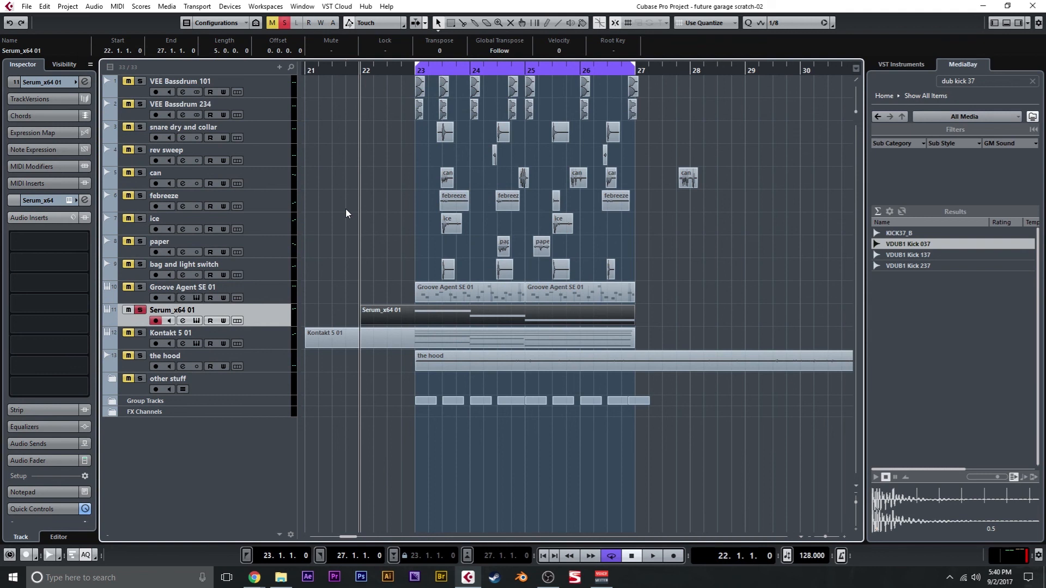
{"action": "key", "text": "s"}
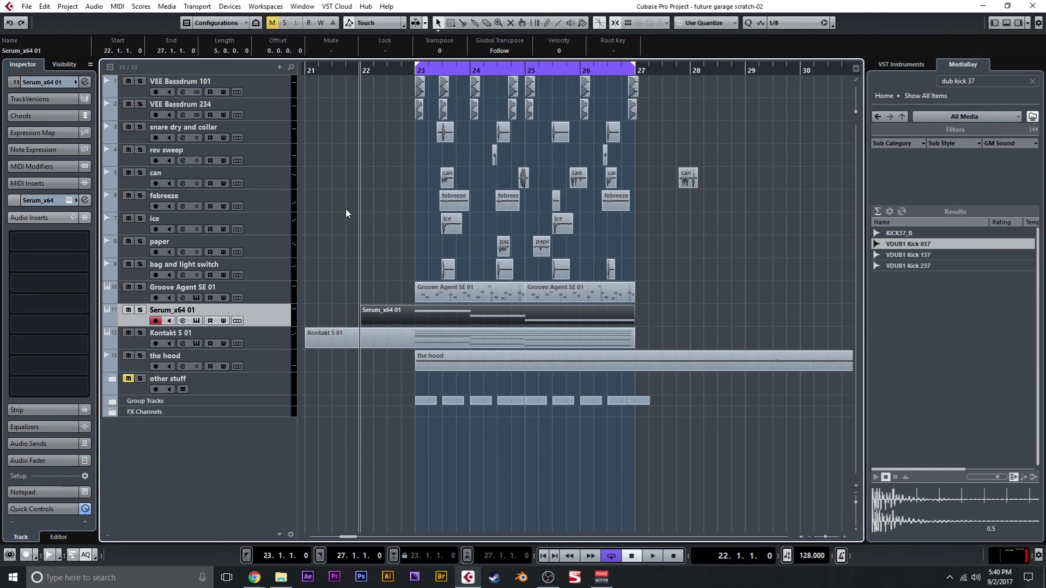
{"action": "key", "text": "KP_Multiply"}
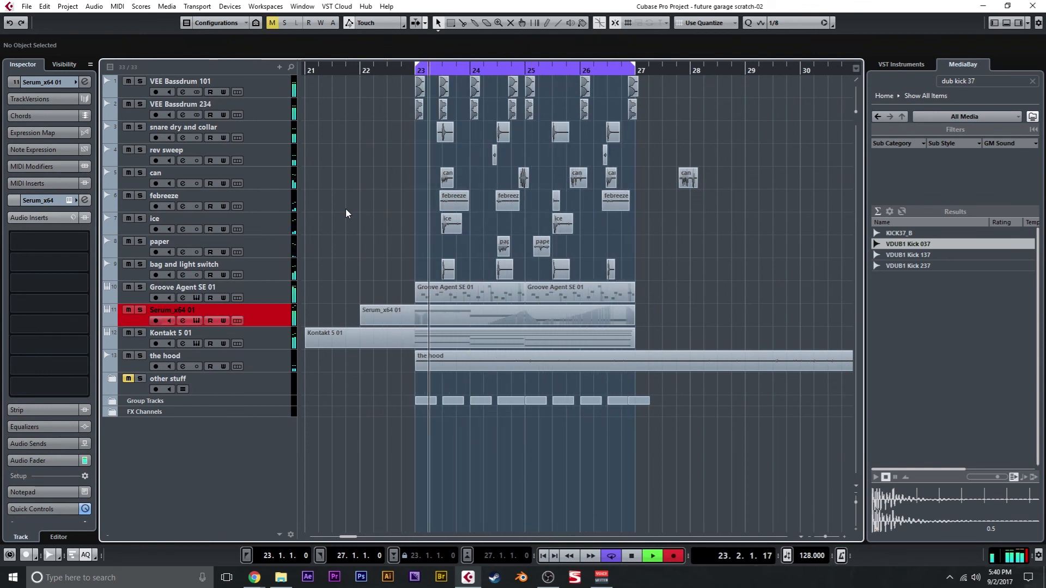
{"action": "key", "text": "space"}
Enable Serum's Distortion and Chorus effects, place Chorus ahead of Distortion and close the plug-in window
{"action": "left_click", "coordinate": [197, 321]}
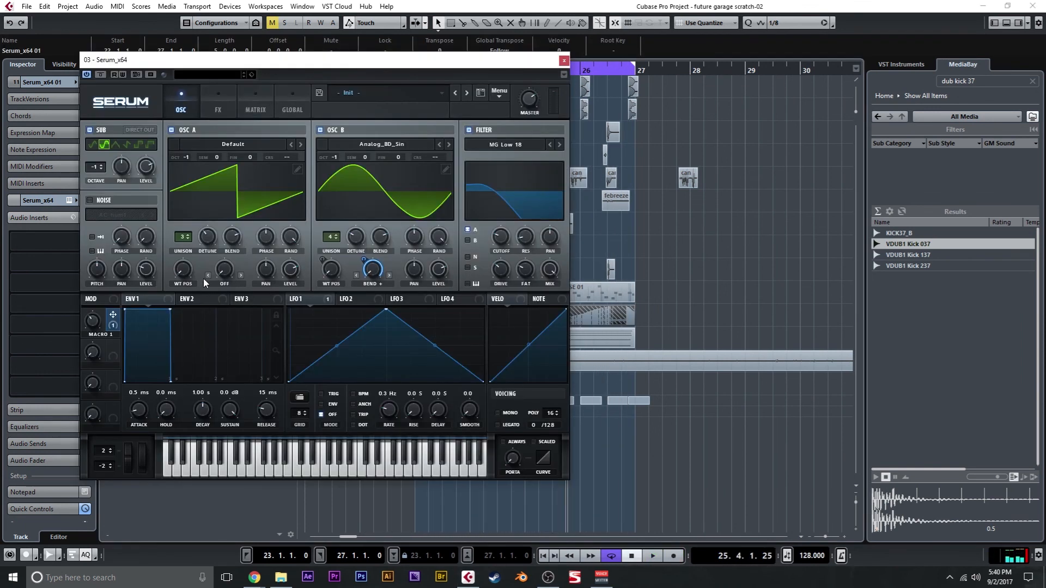
{"action": "left_click", "coordinate": [233, 105]}
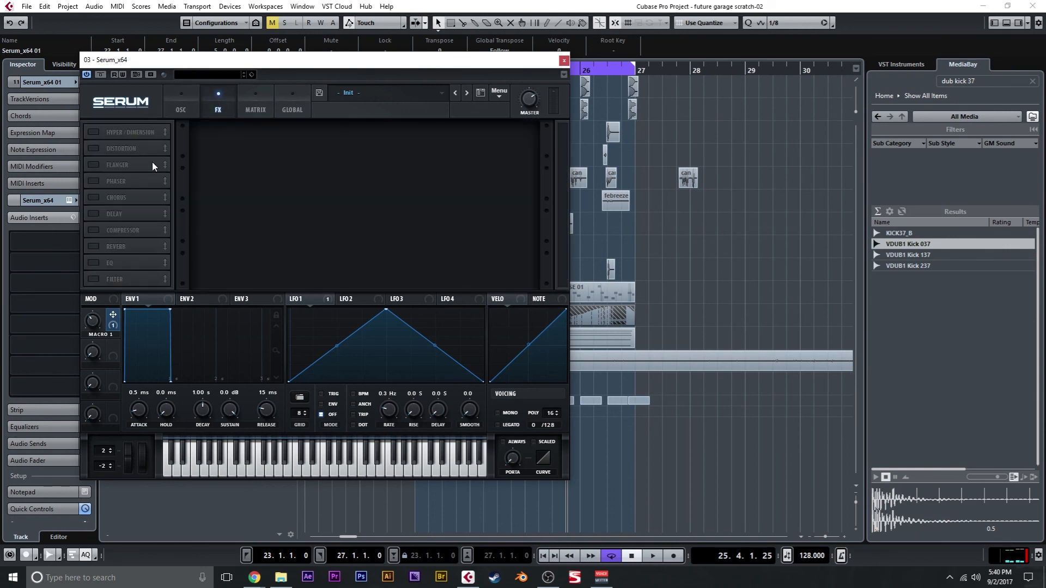
{"action": "left_click", "coordinate": [93, 148]}
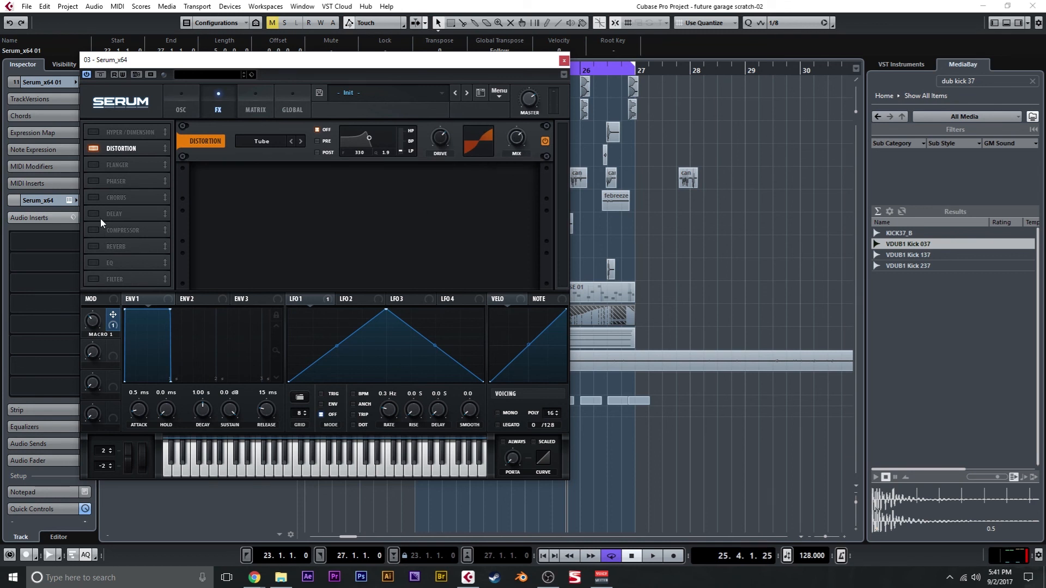
{"action": "left_click", "coordinate": [93, 197]}
{"action": "left_click_drag", "start_coordinate": [109, 197], "coordinate": [109, 148]}
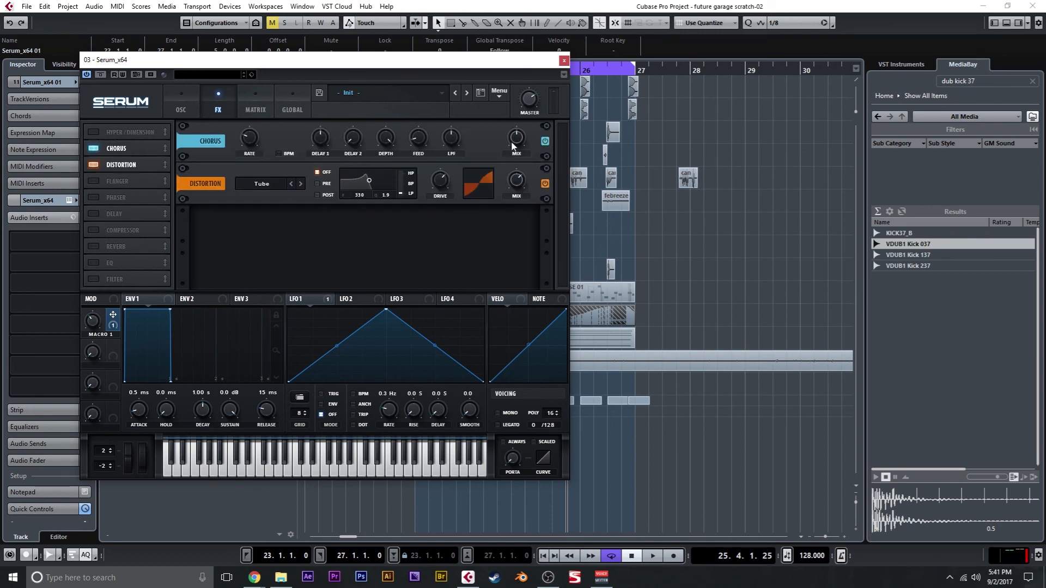
{"action": "left_click", "coordinate": [564, 60]}
Play the arrangement from bar 22 to check the Serum part against the other tracks
{"action": "left_click", "coordinate": [361, 70]}
{"action": "left_click", "coordinate": [368, 132]}
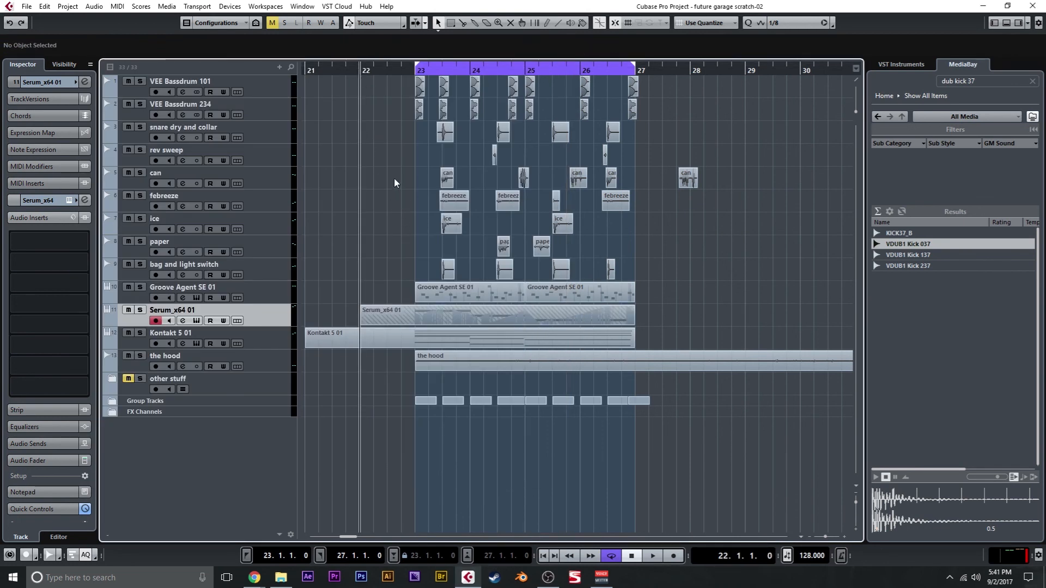
{"action": "key", "text": "space"}
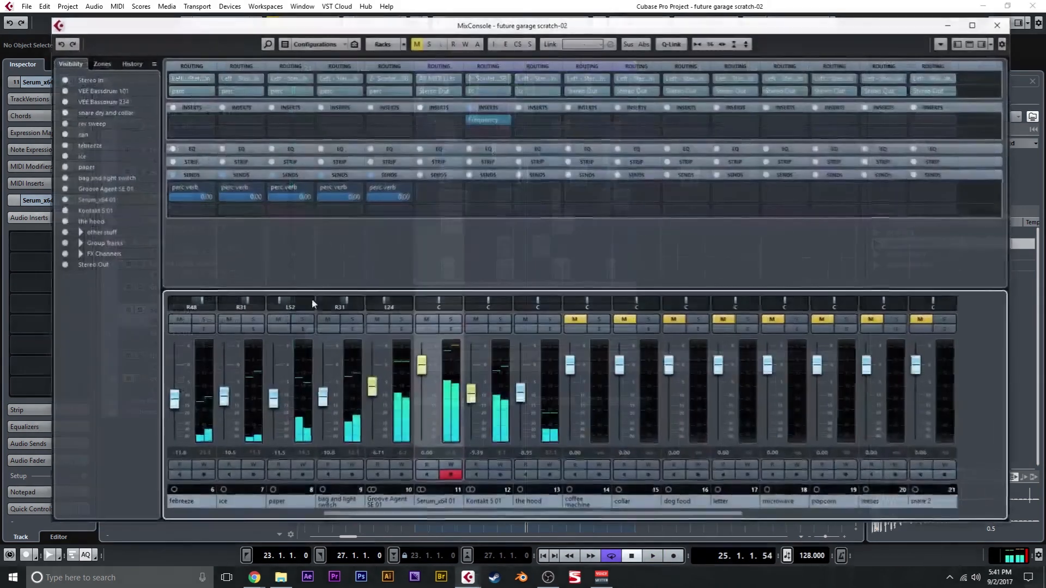
Route the Serum_x64 01 channel's output to the sc group in the MixConsole and lower its fader to about -3.7 dB
{"action": "key", "text": "F3"}
{"action": "left_click", "coordinate": [439, 91]}
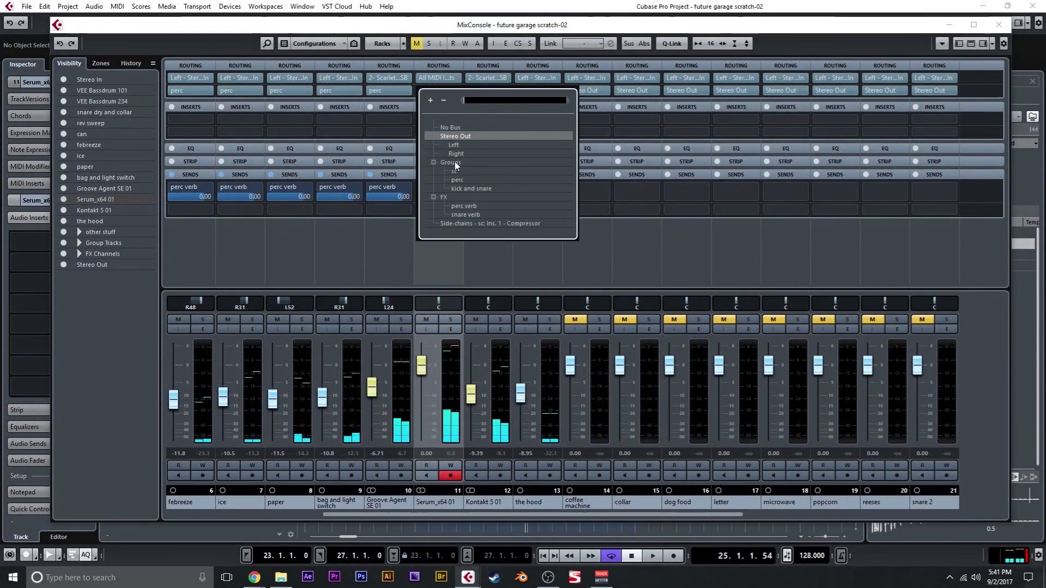
{"action": "left_click", "coordinate": [455, 171]}
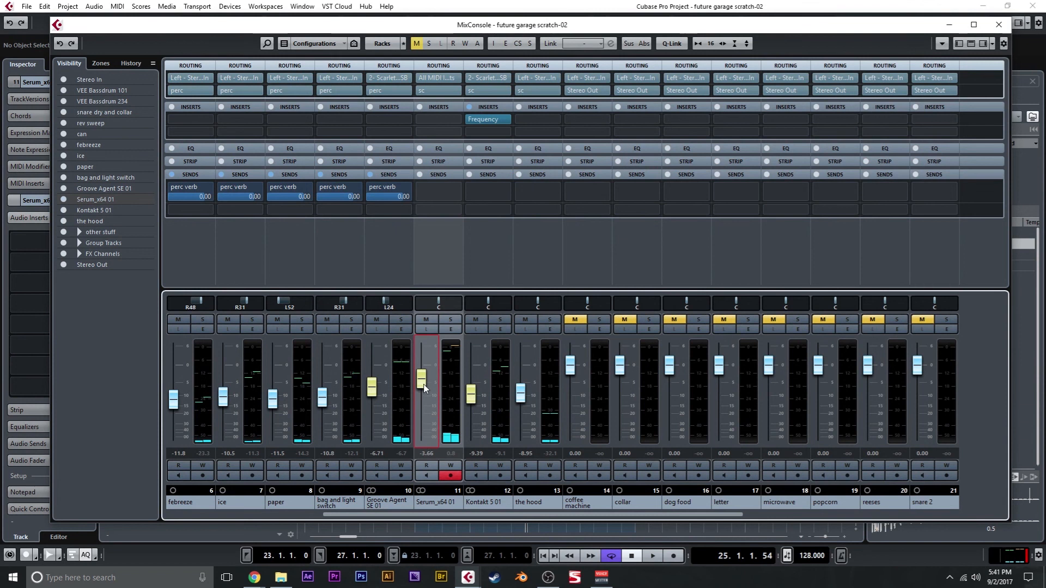
Load an FX chain preset containing NLS Buss, LinMB, SSLComp, Kramer, iZotope and L3-LL onto the Stereo Out inserts
{"action": "left_click_drag", "start_coordinate": [460, 515], "coordinate": [870, 542]}
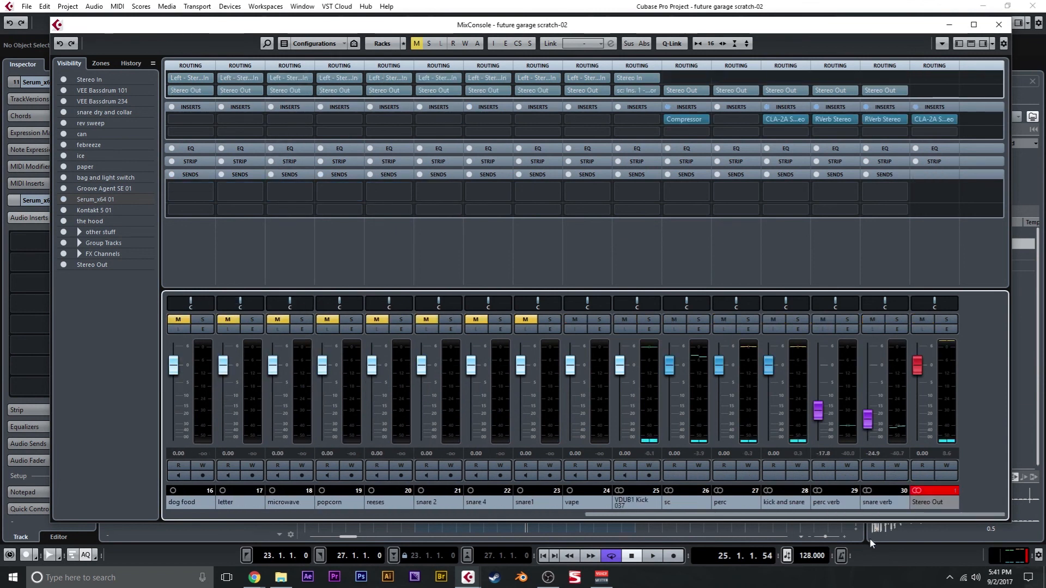
{"action": "left_click", "coordinate": [954, 107]}
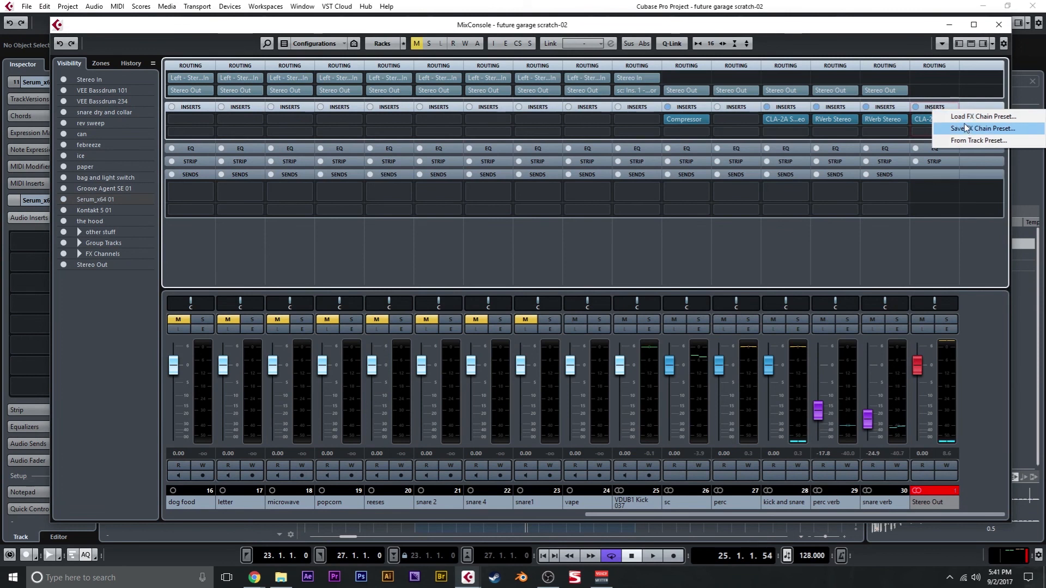
{"action": "left_click", "coordinate": [975, 116]}
{"action": "left_click", "coordinate": [504, 249]}
{"action": "double_click", "coordinate": [444, 255]}
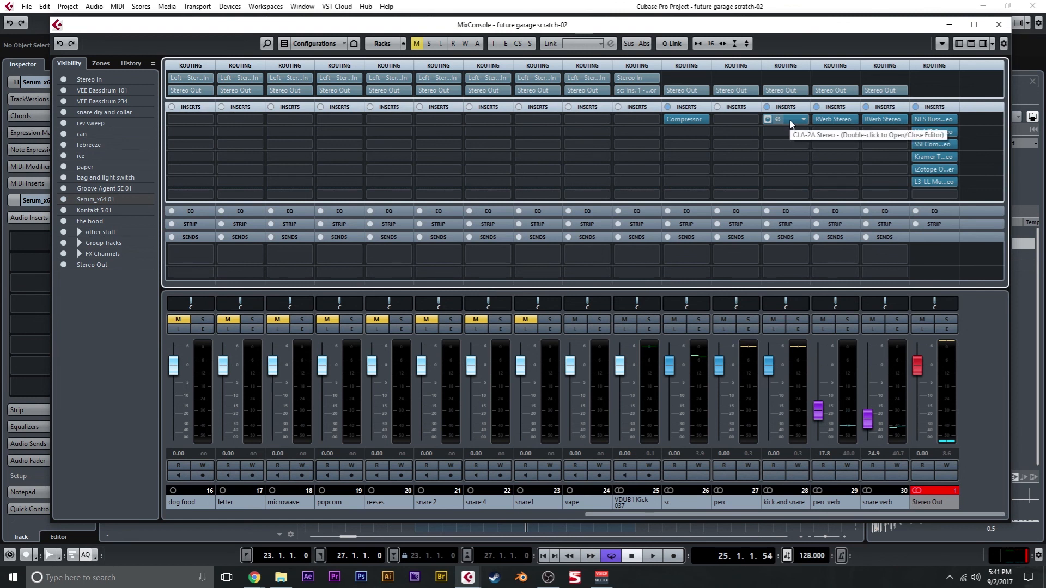
Copy the CLA-2A Stereo insert from the kick and snare group to the perc group and close the MixConsole
{"action": "left_click_drag", "start_coordinate": [790, 125], "coordinate": [737, 118]}
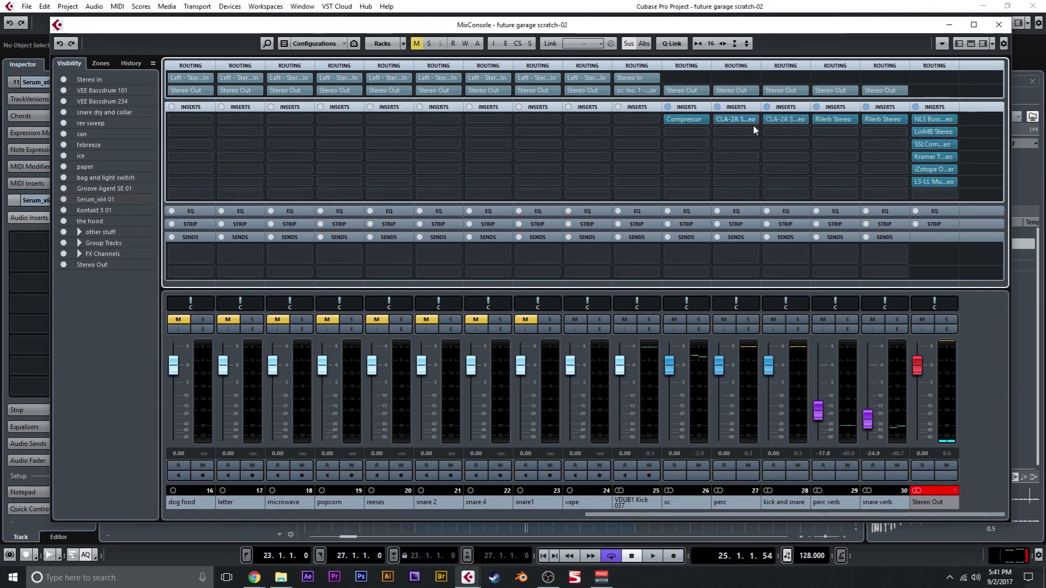
{"action": "left_click", "coordinate": [999, 25]}
Play the arrangement from about bar 22 to hear the mix through the new master chain and perc compression
{"action": "left_click", "coordinate": [357, 70]}
{"action": "key", "text": "space"}
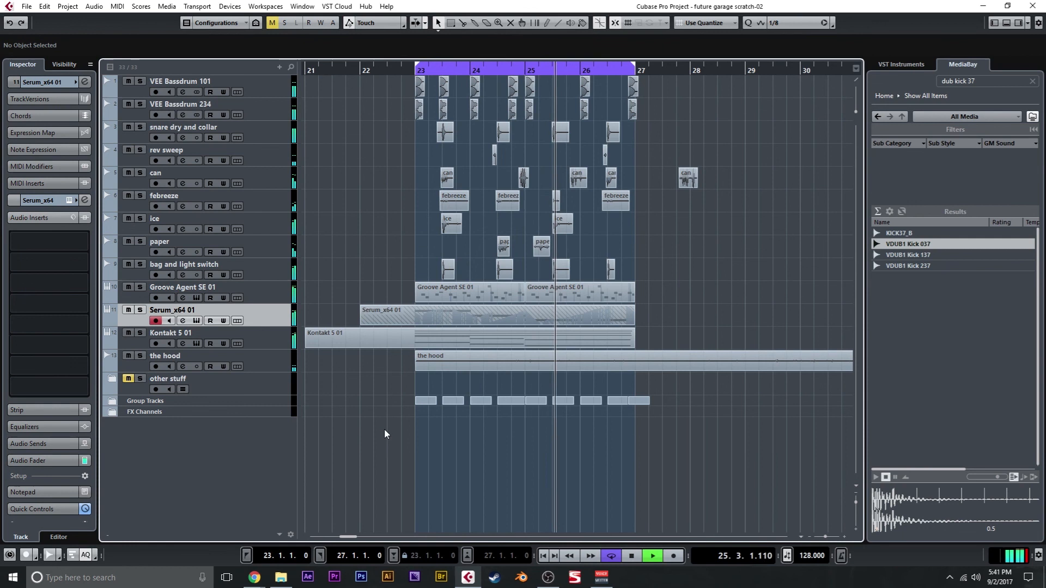
{"action": "key", "text": "space"}
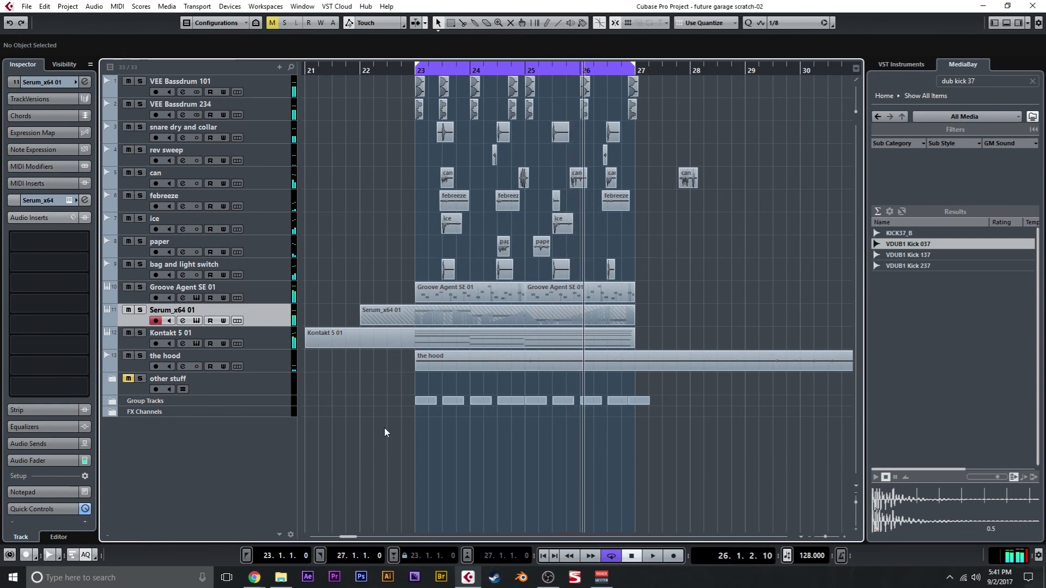